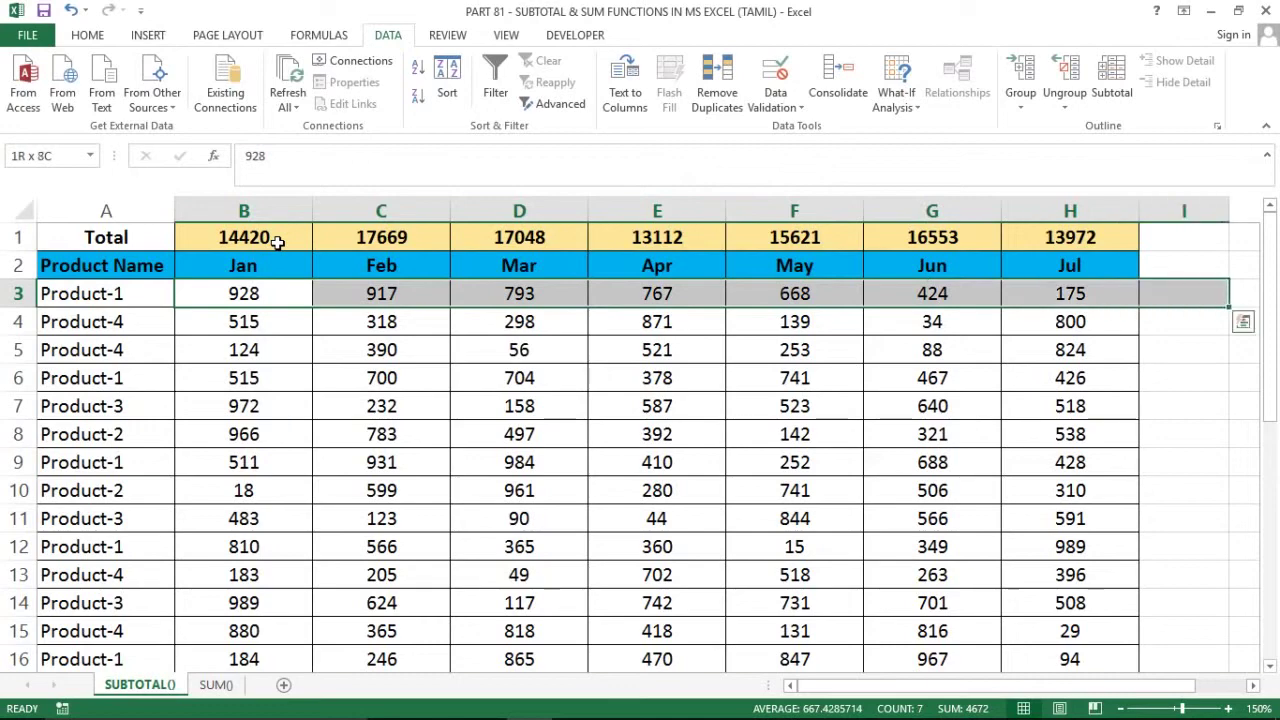
Examine the product table from the header row in row 2 down to its last data row.
key("ctrl+shift+Down")
key("ctrl+Up")
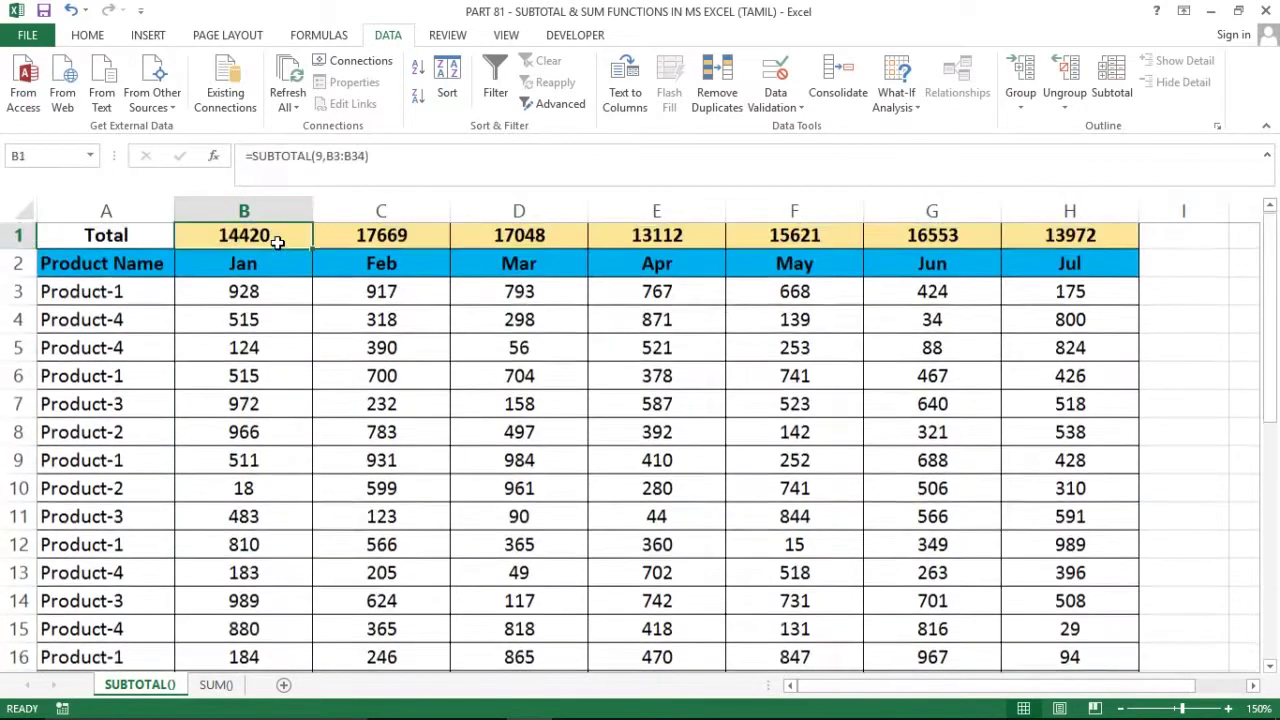
key("Left")
key("Down")
key("Down")
key("Up")
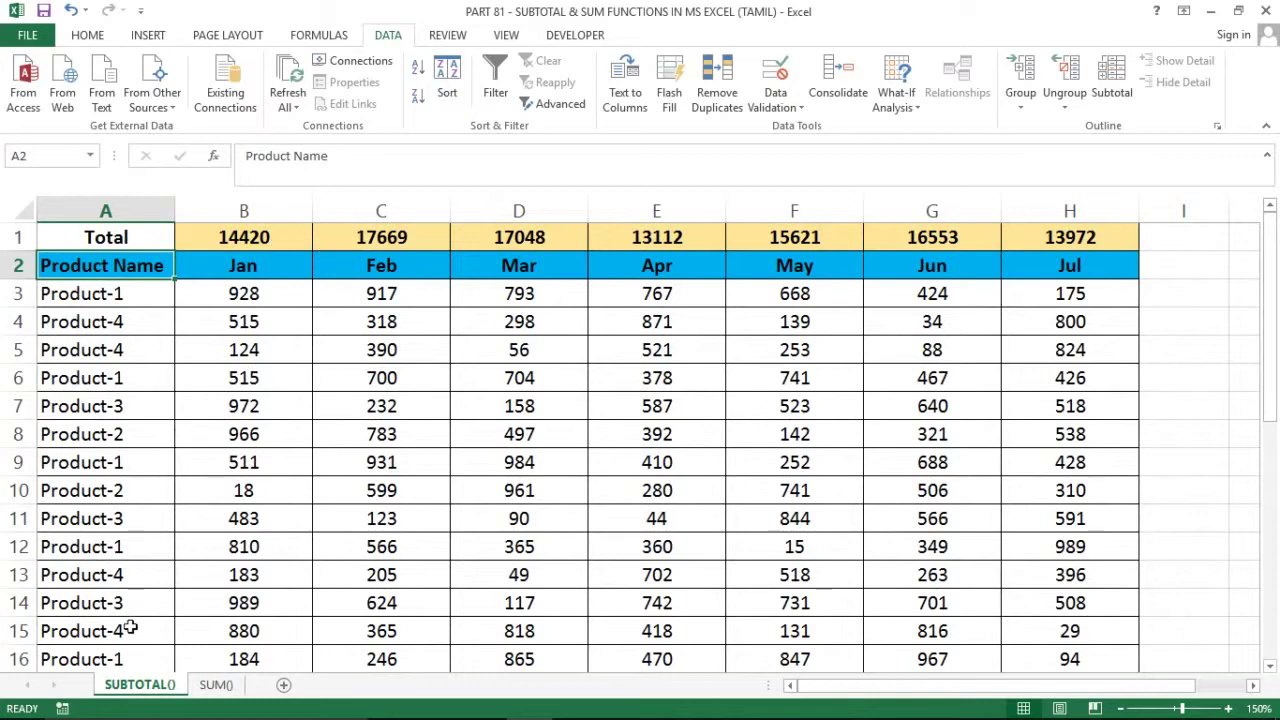
left_click(140, 573)
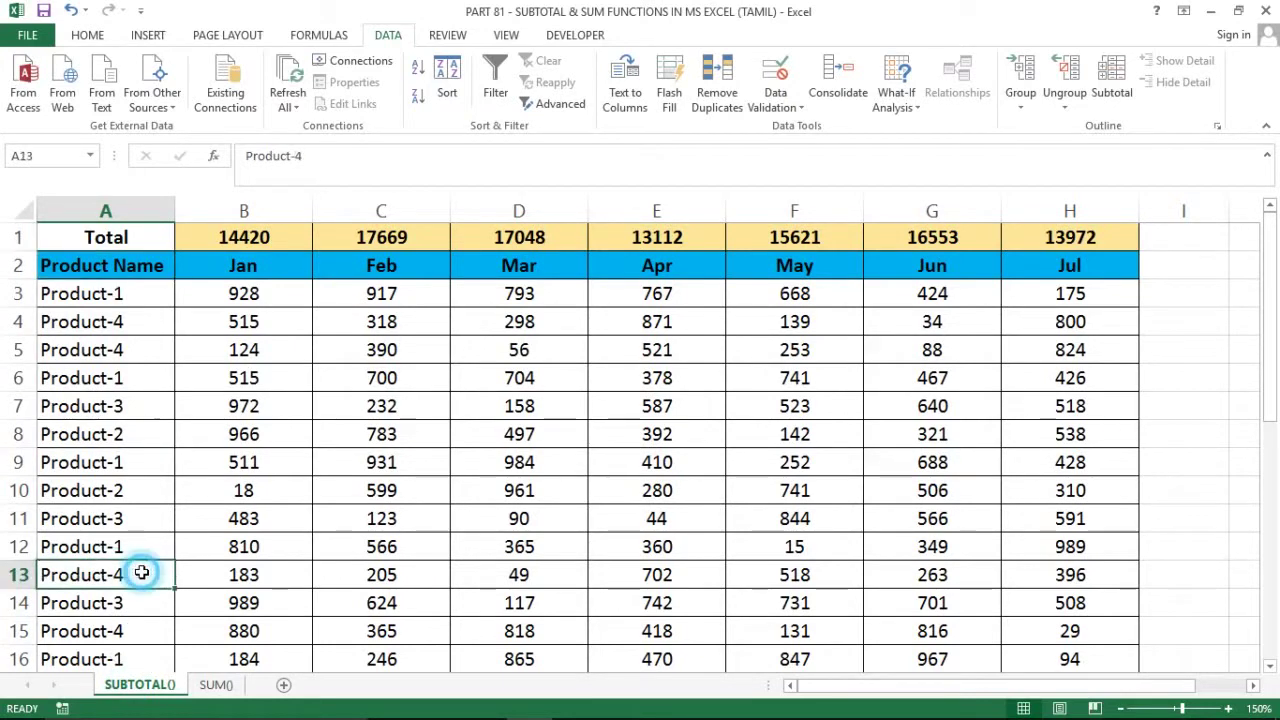
left_click(140, 262)
key("ctrl+shift+Right")
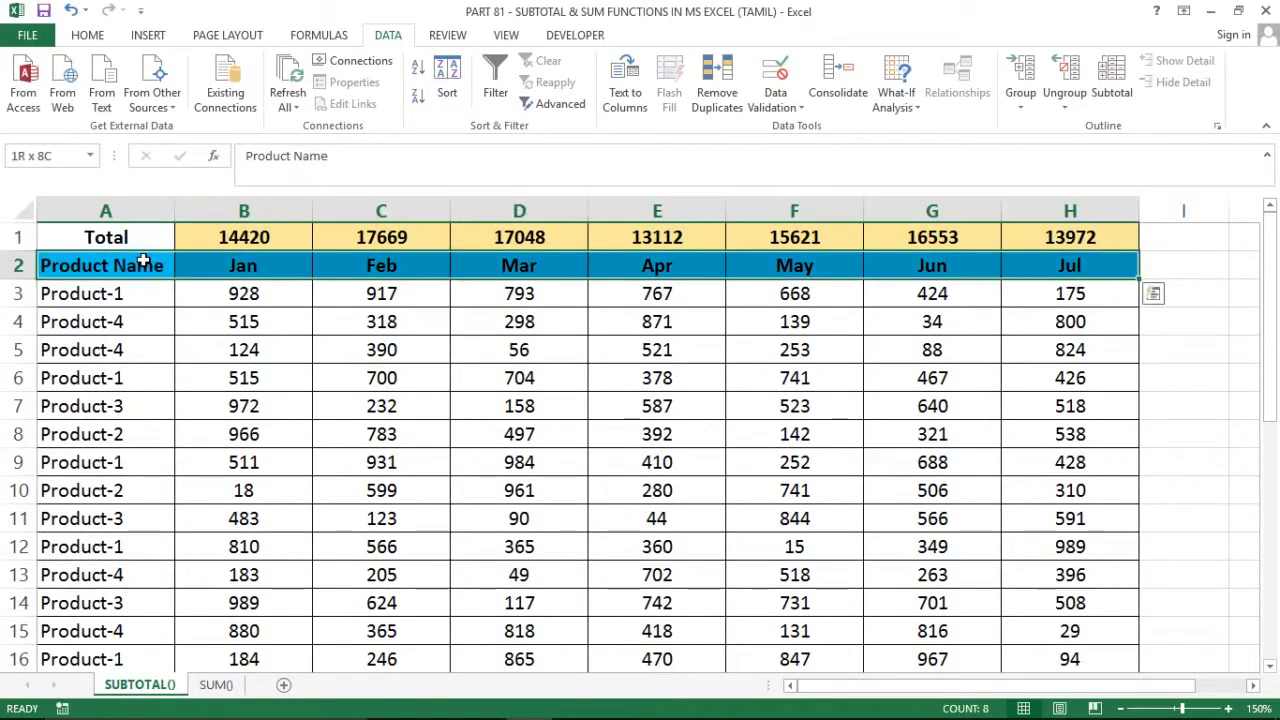
key("ctrl+shift+Down")
key("ctrl+Up")
key("Down")
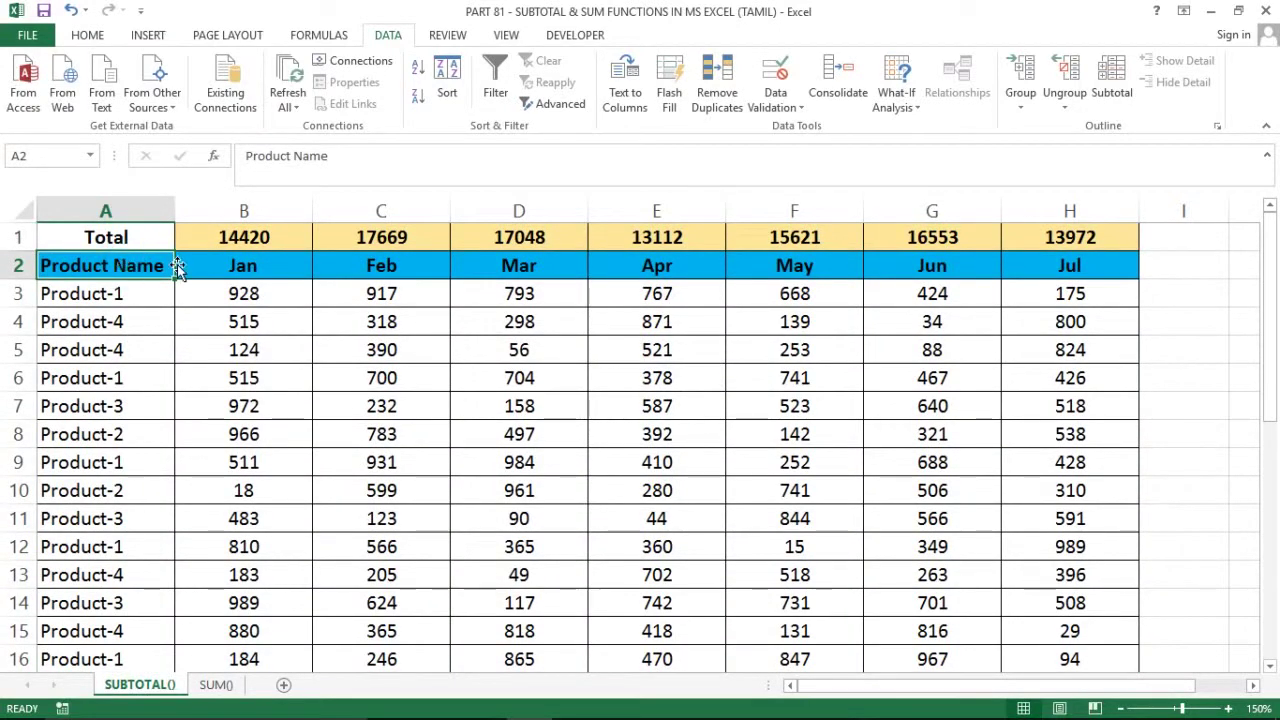
Turn on filtering for the whole header row, row 2.
key("alt+a")
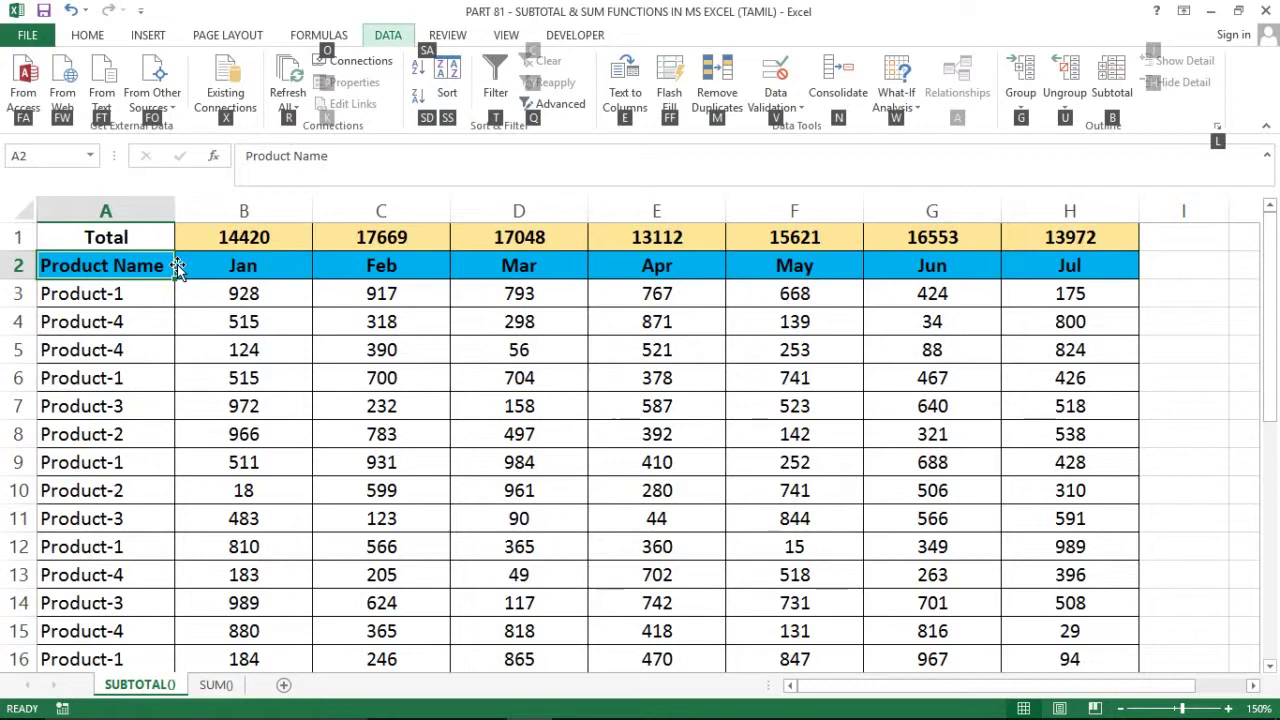
key("t")
key("shift+space")
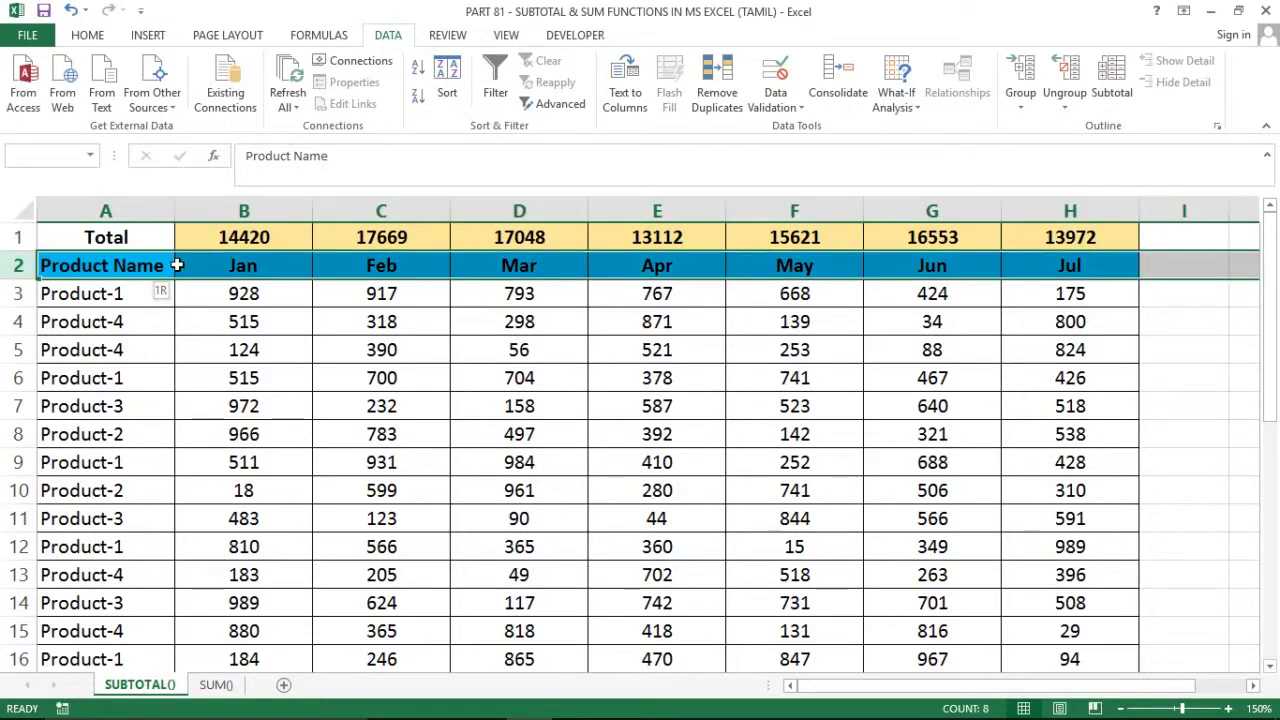
key("ctrl+shift+l")
Review the product entries in the Product Name filter list without applying any, and turn filtering off.
key("Right")
key("Left")
key("alt+Down")
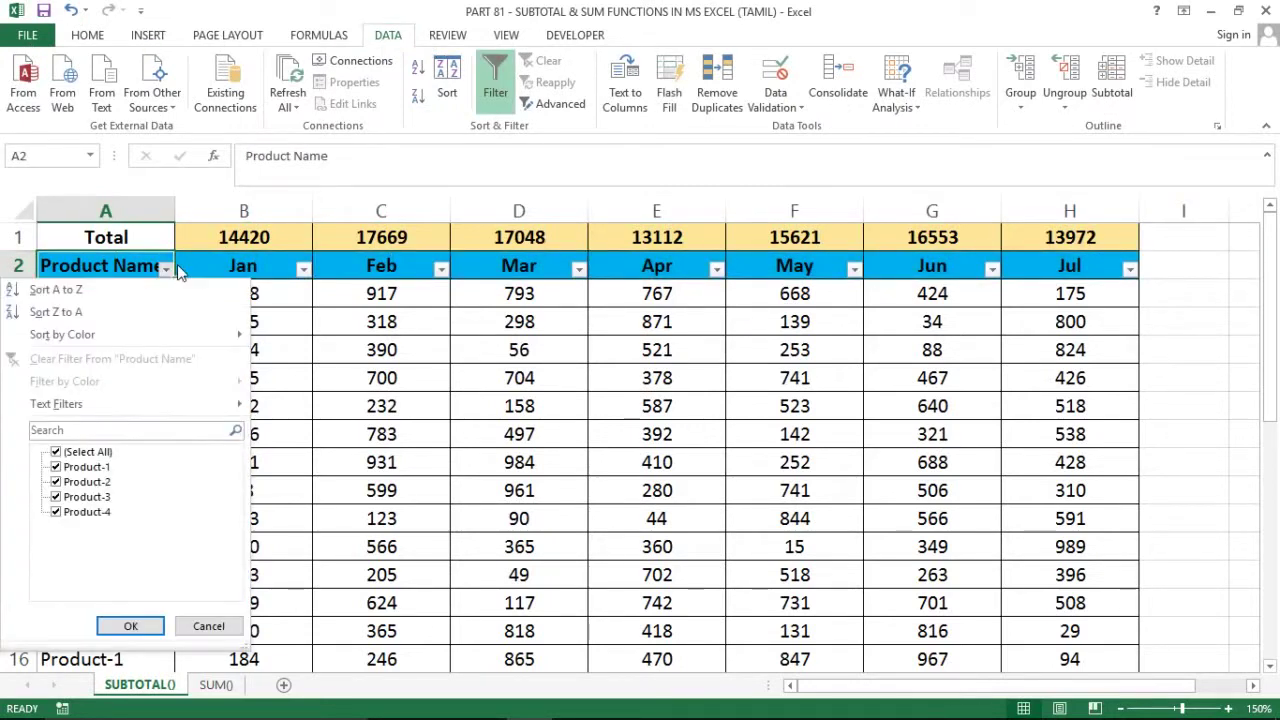
key("Down")
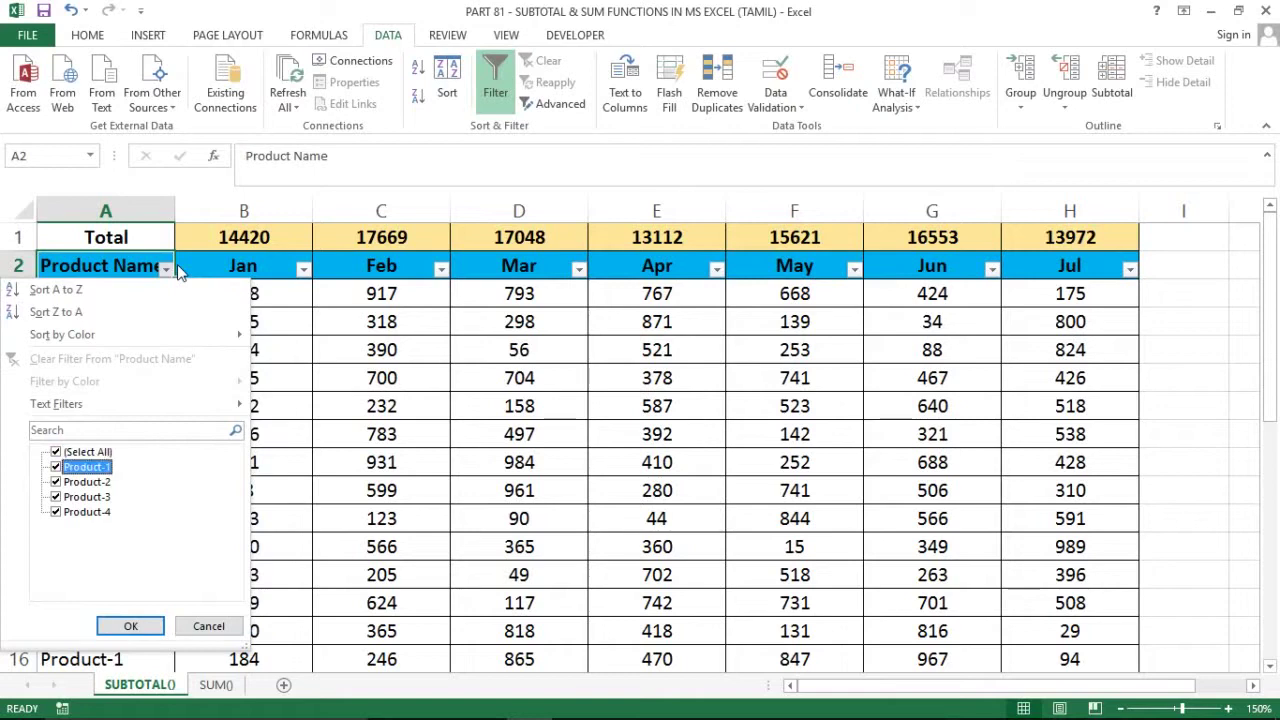
key("Down")
key("Down")
key("Escape")
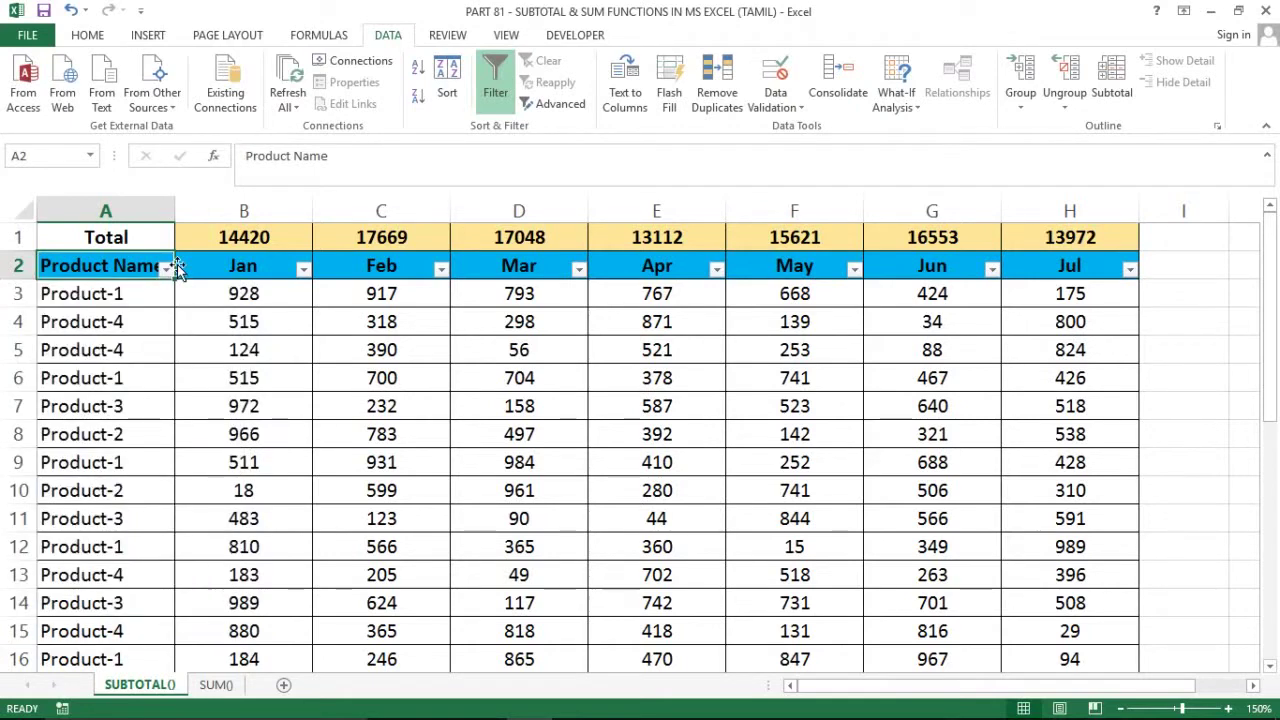
key("alt+a")
key("t")
Examine the monthly figures from Jan through Jul by highlighting them from the header row downward.
key("Right")
key("shift+Right")
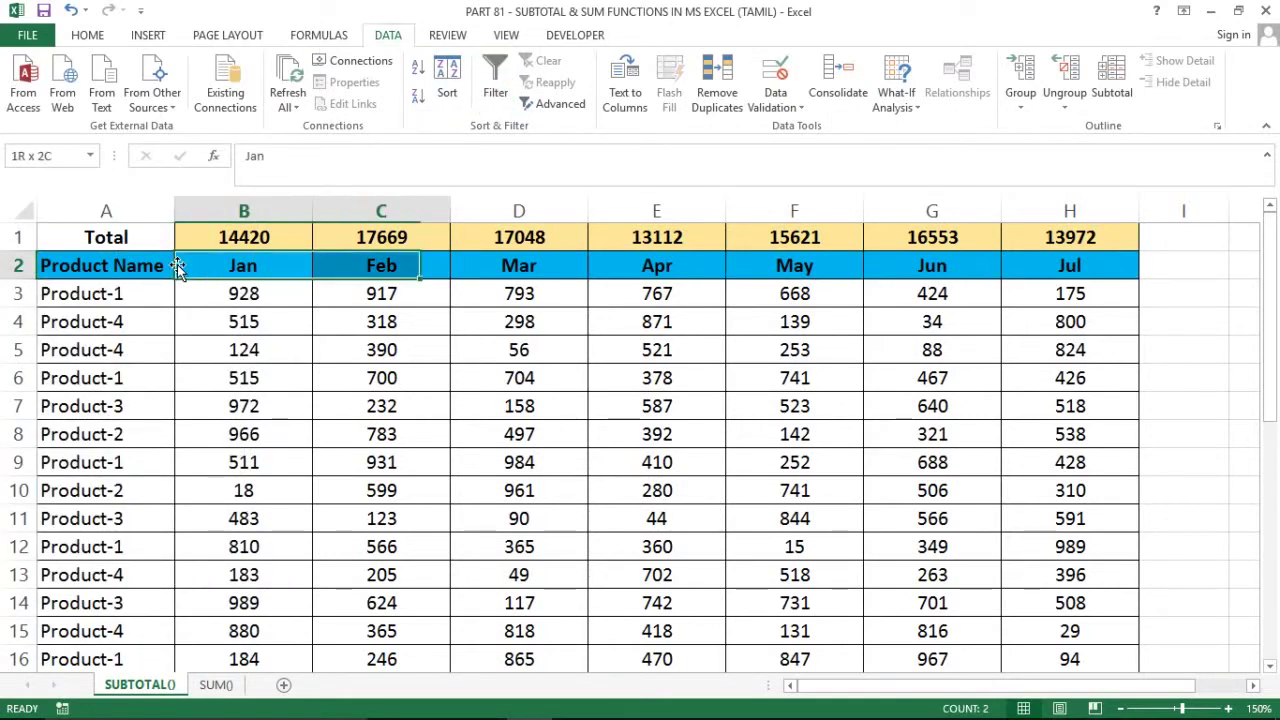
key("shift+Right")
key("shift+Right")
key("shift+Down")
key("shift+Down")
key("shift+Down")
key("shift+Down")
key("shift+Down")
key("shift+Down")
key("shift+Down")
key("shift+Down")
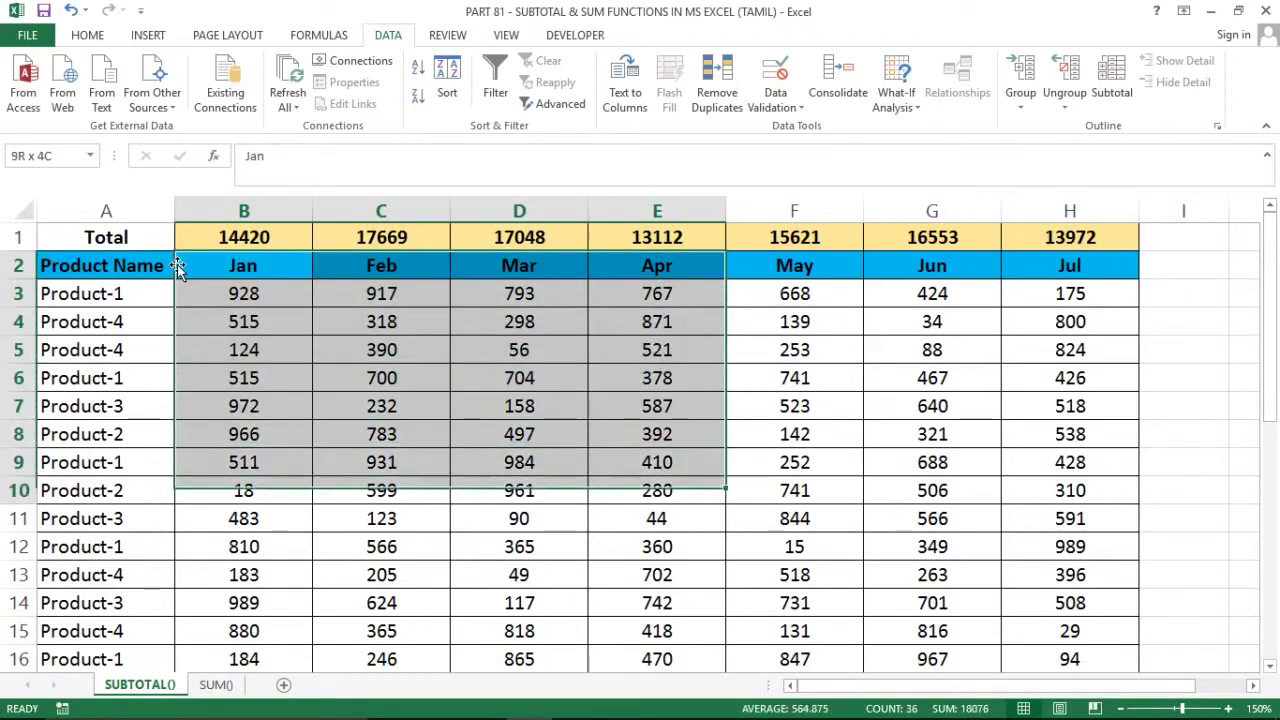
key("shift+Down")
key("shift+Right")
key("shift+Right")
key("shift+Right")
key("shift+Down")
key("Left")
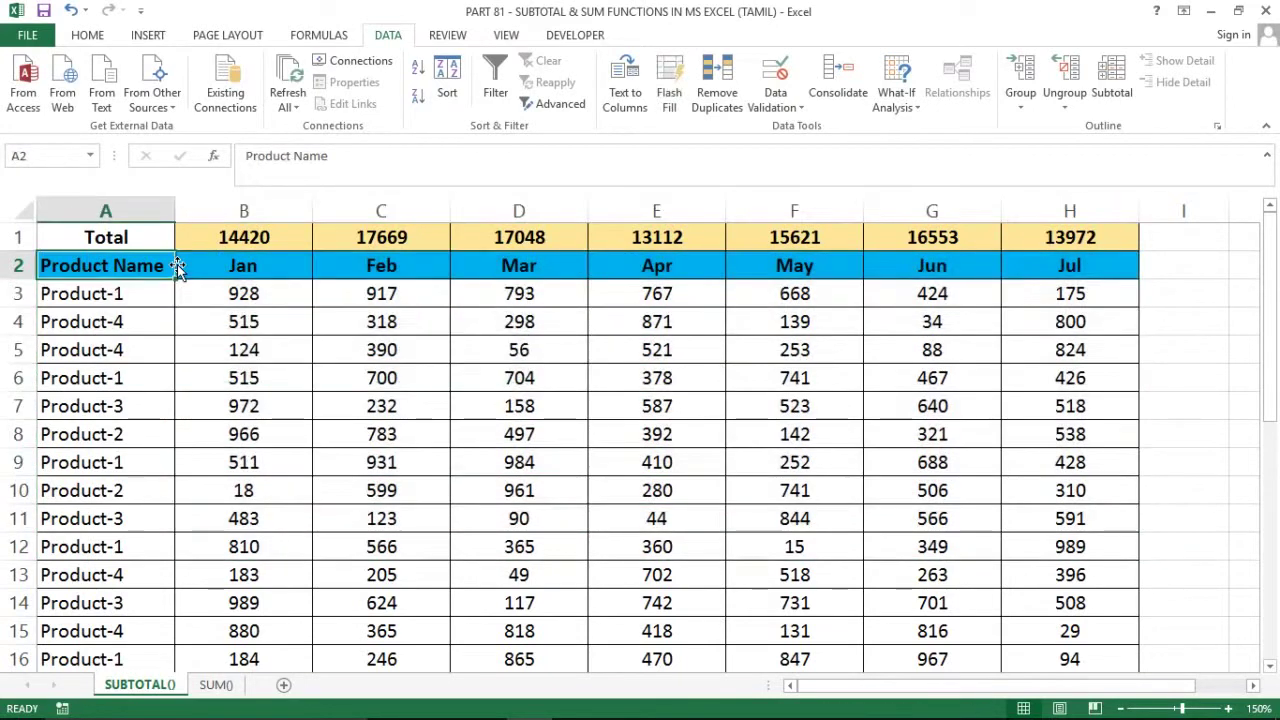
Inspect the SUBTOTAL formula in B1 and the range it references, leaving the formula as it is.
key("Right")
key("Left")
key("Up")
key("Right")
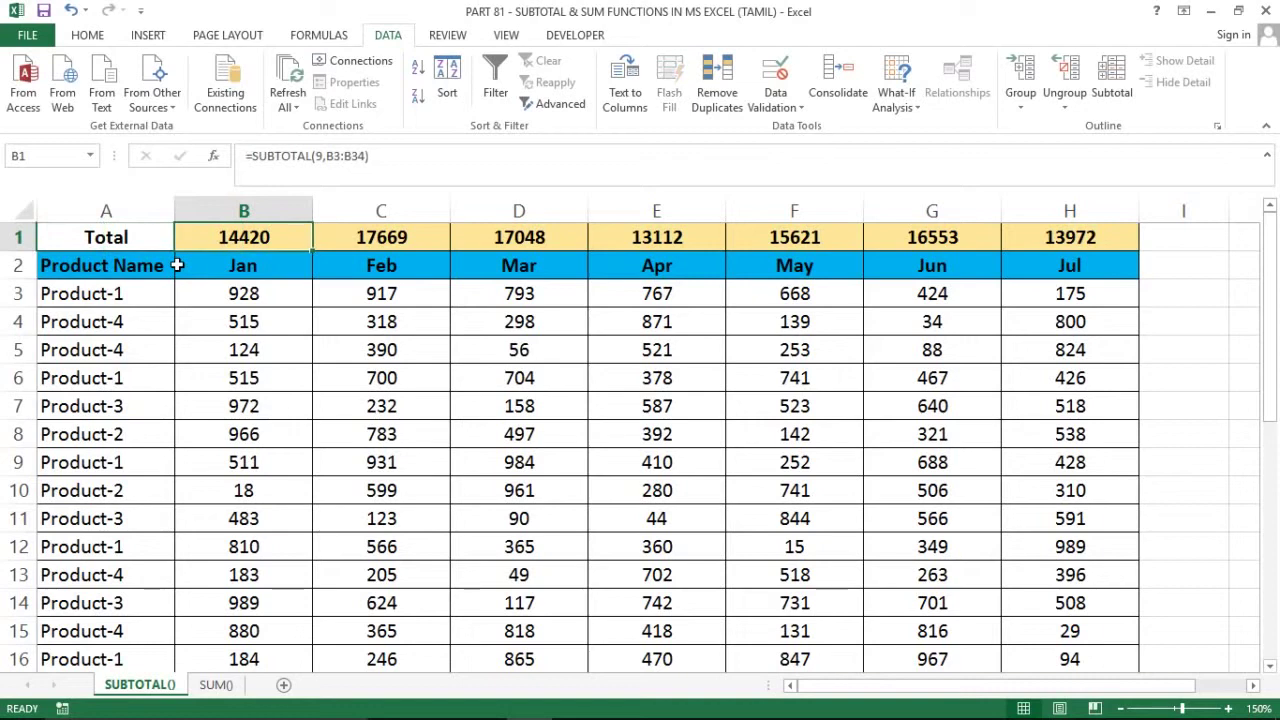
key("F2")
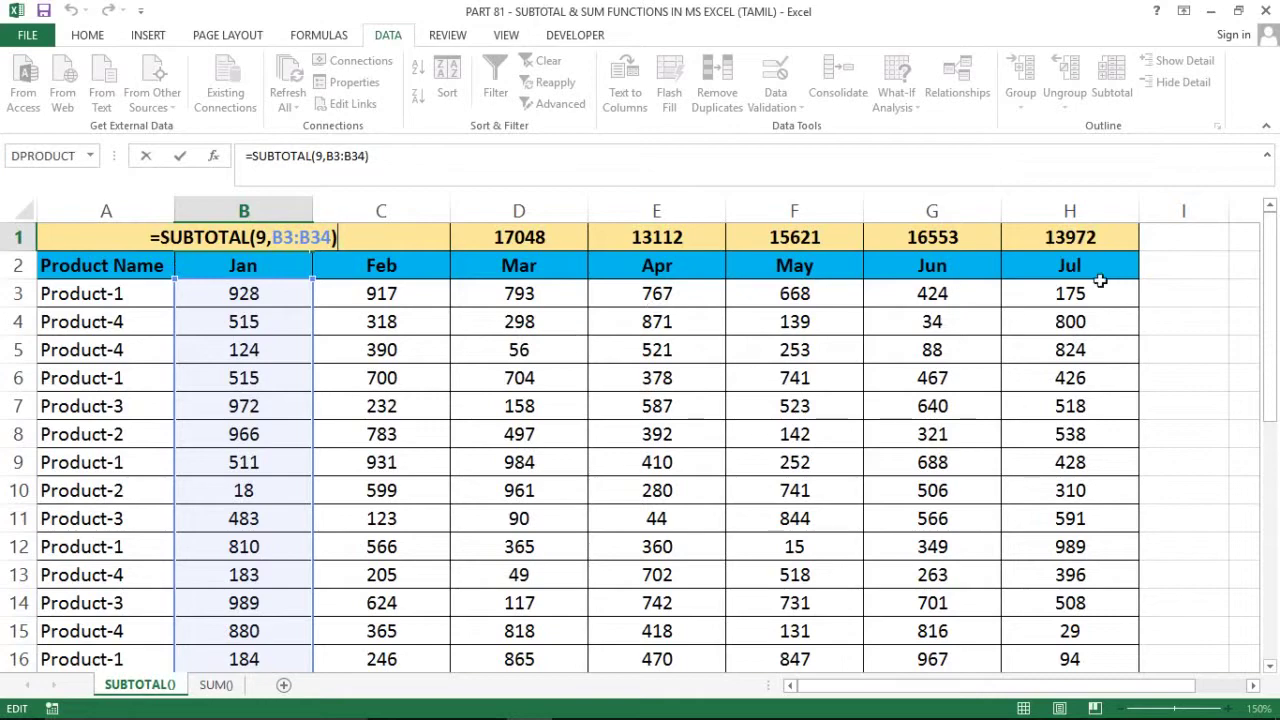
left_click_drag(1266, 262, 1278, 604)
key("ctrl+Return")
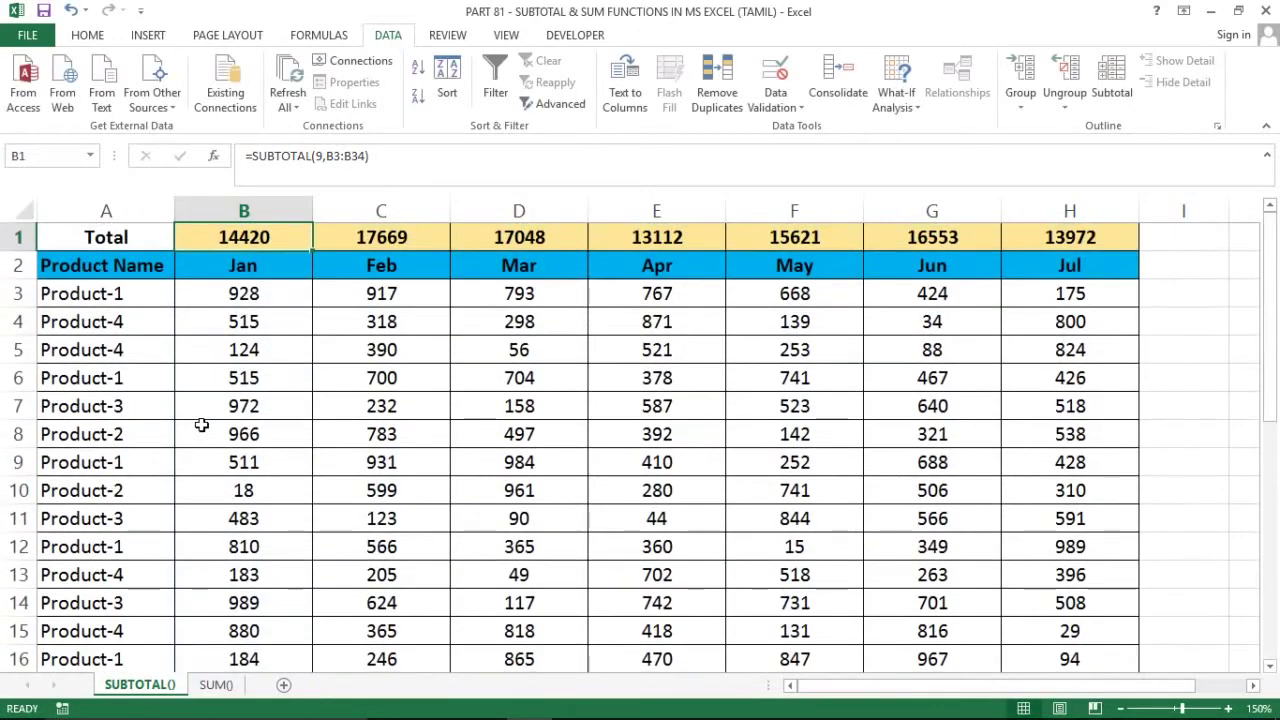
Review the Jan and Feb total formulas in row 1 and the Jan figures below them.
key("Right")
key("Left")
key("Right")
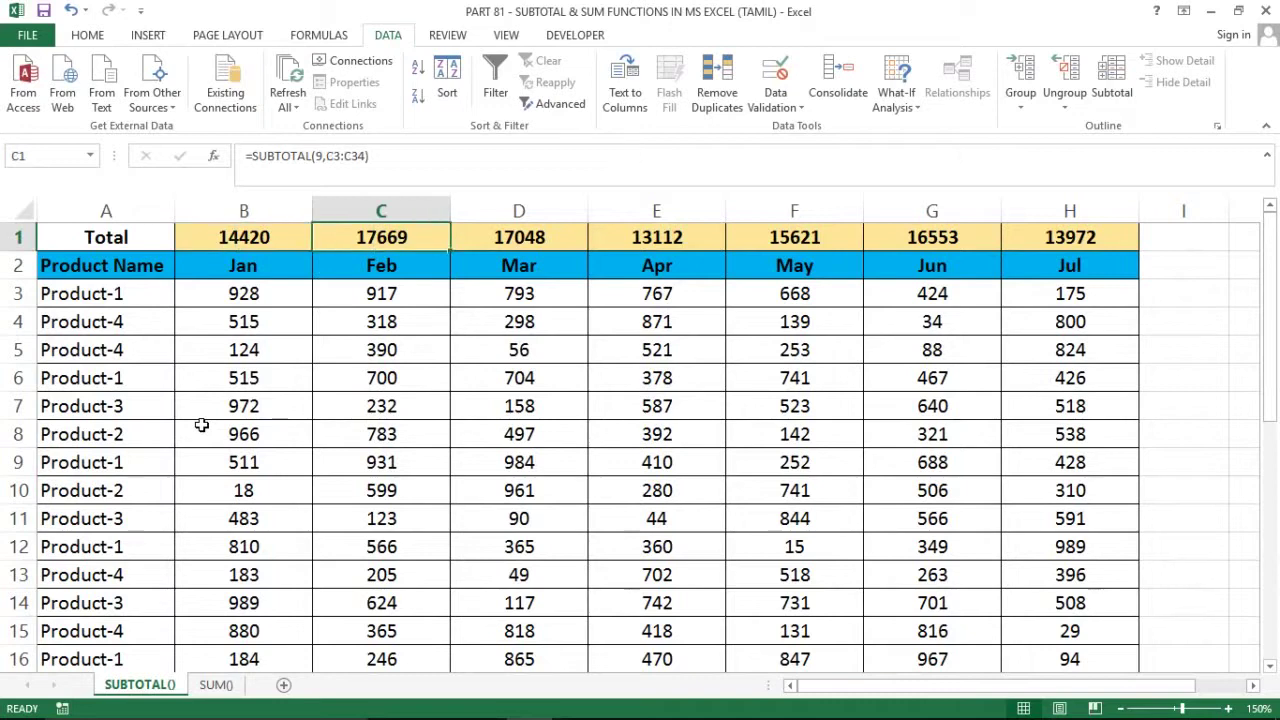
key("Left")
key("Right")
key("Left")
key("Left")
key("Down")
key("Down")
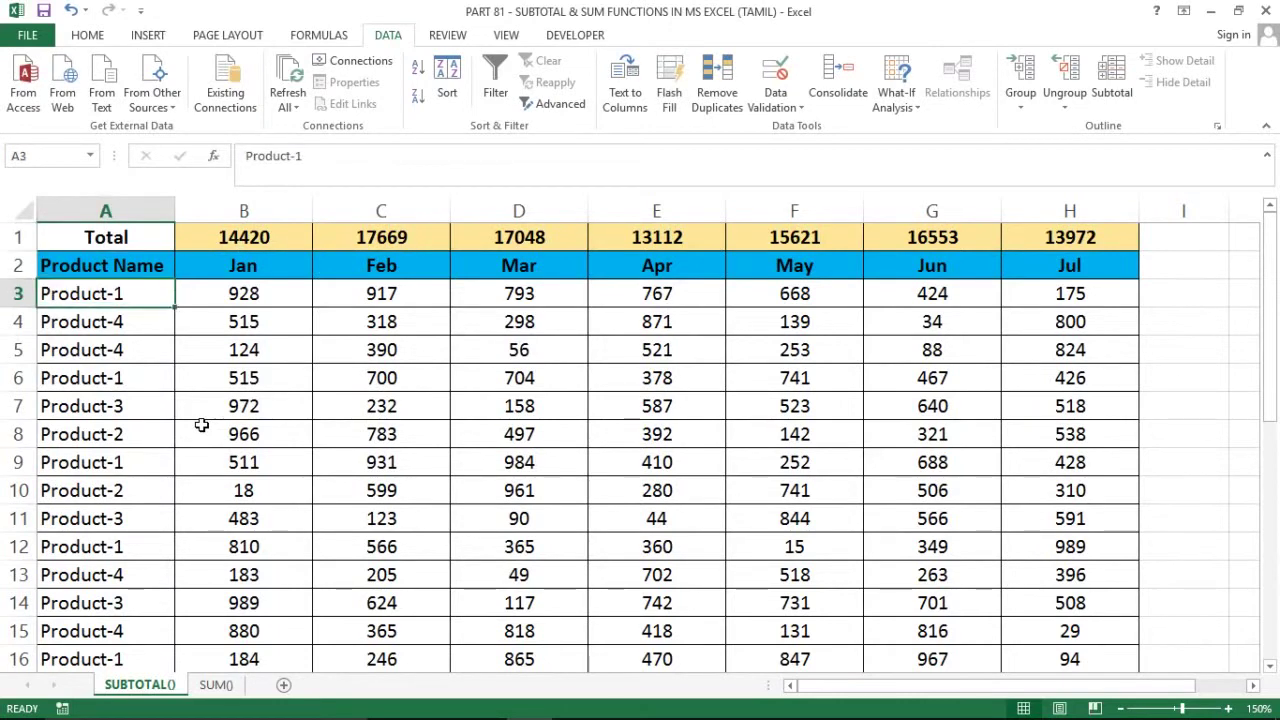
key("Up")
key("Right")
key("Down")
key("Down")
key("Down")
key("Down")
key("Down")
key("Down")
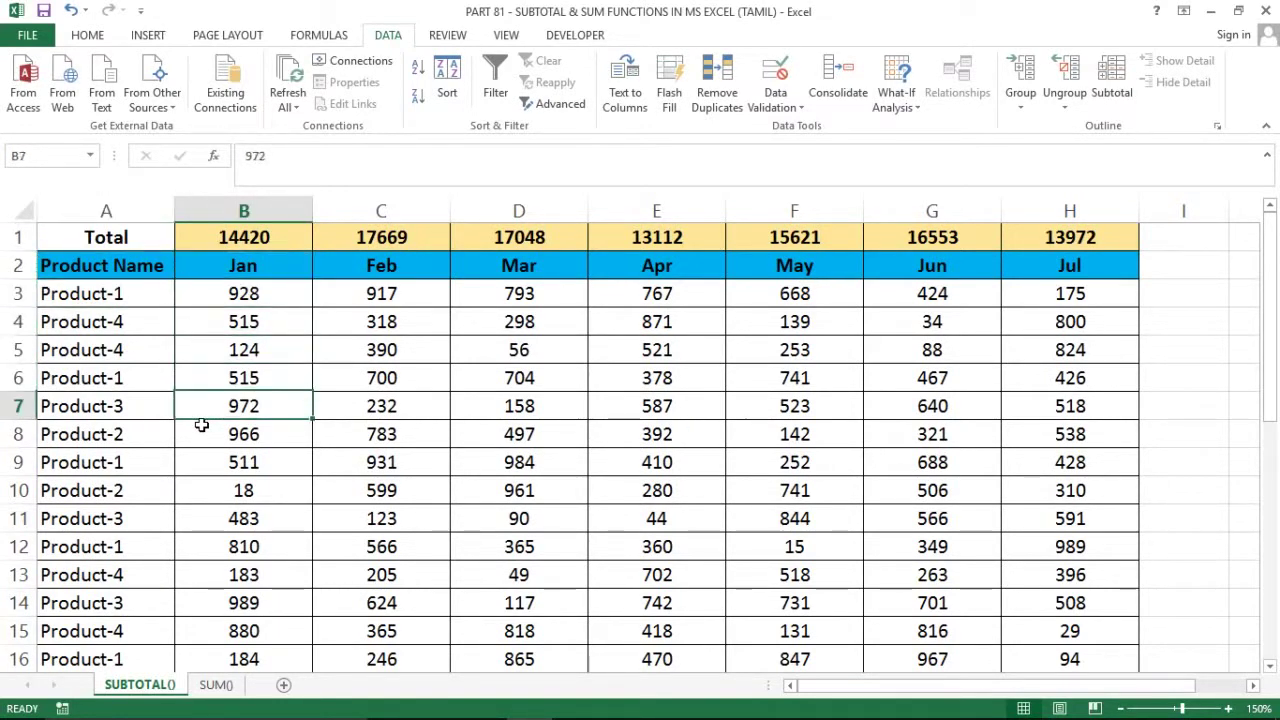
key("Down")
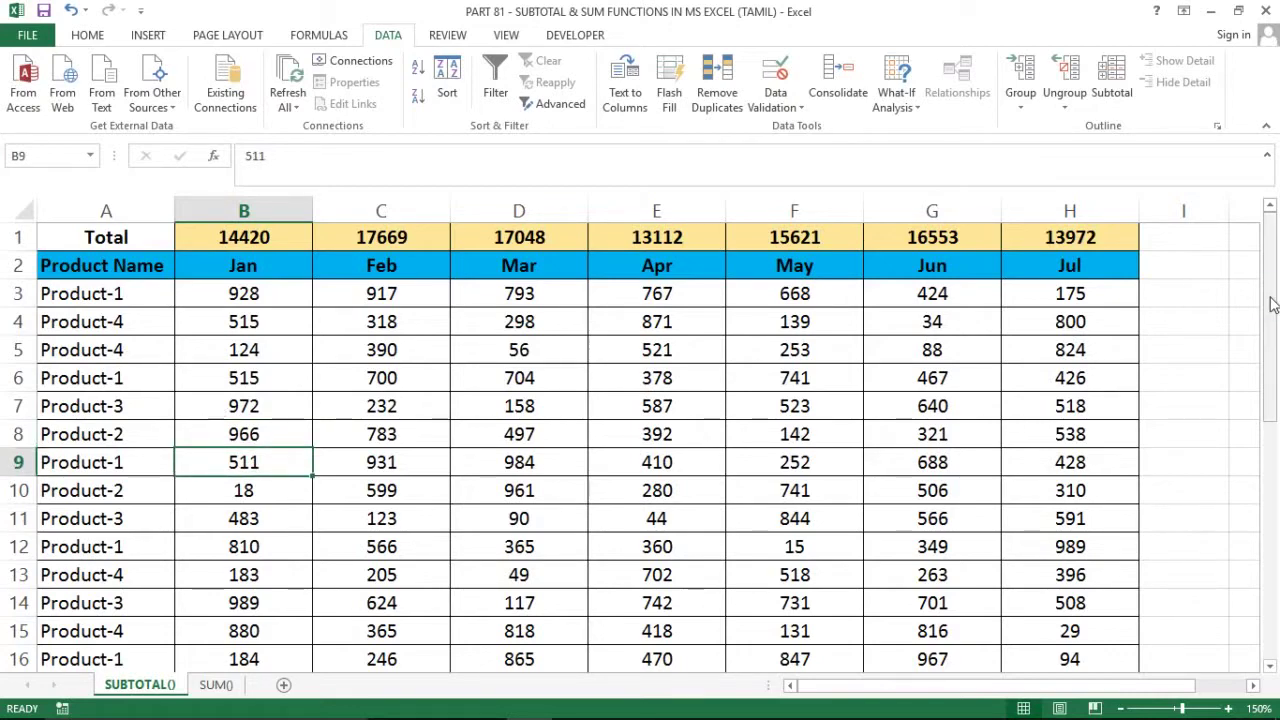
Examine the end of the product table and the empty rows beneath it, finishing on the last data row.
left_click_drag(1272, 305, 1278, 558)
left_click(820, 553)
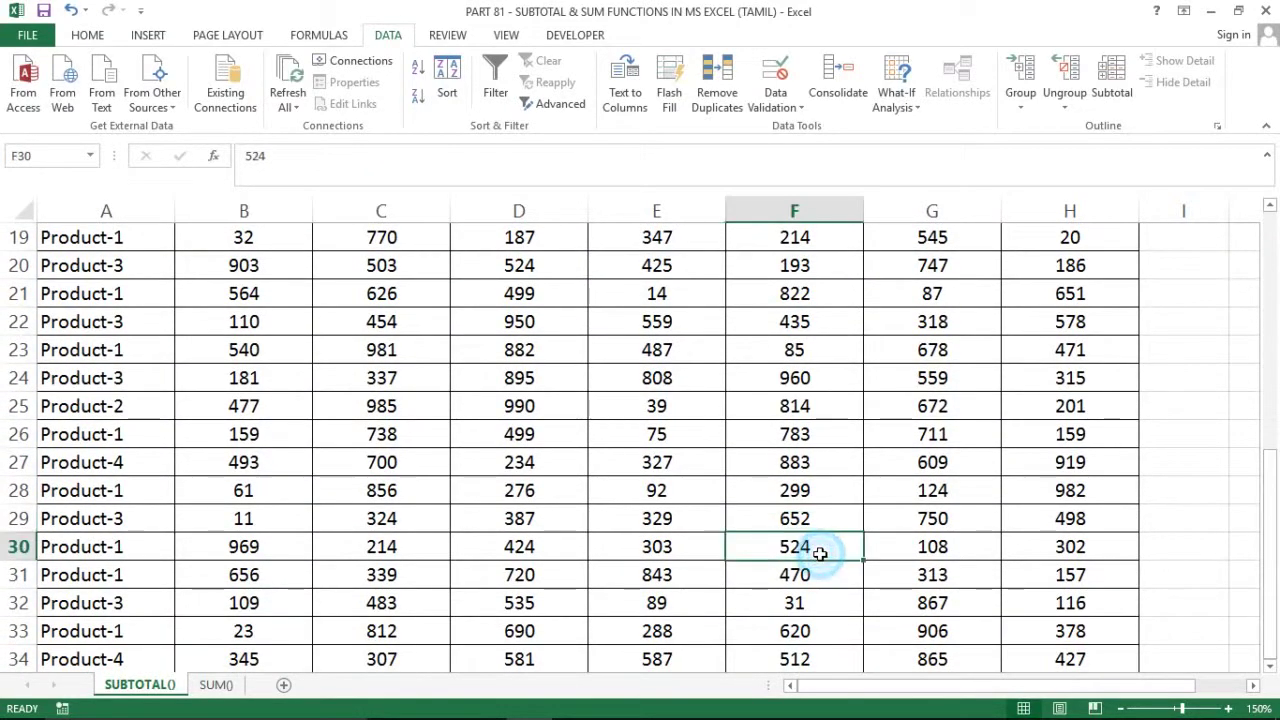
key("Down")
key("Down")
key("Down")
key("Down")
key("Down")
key("Down")
key("Down")
key("Down")
key("Down")
key("Down")
key("Down")
key("Down")
key("Down")
key("Down")
key("Down")
key("Down")
key("Down")
key("Down")
key("Down")
key("ctrl+Up")
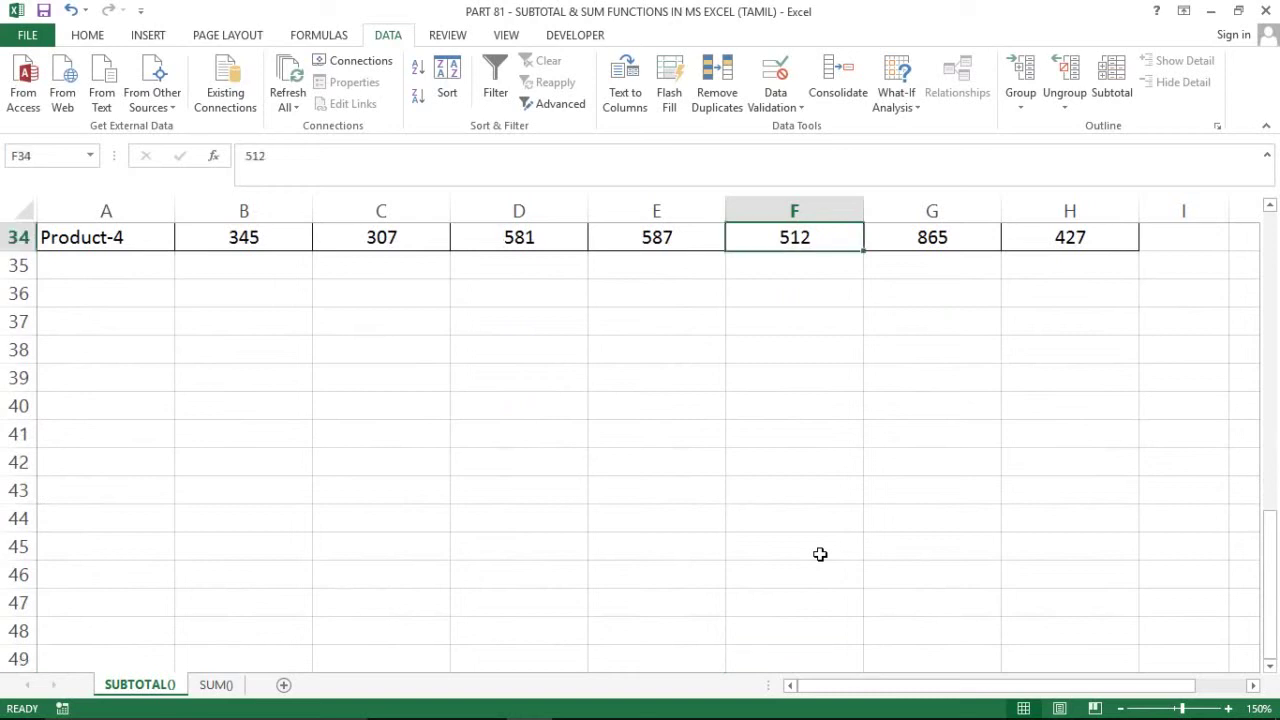
Highlight the empty range B35:H35 directly below the table and return to the Jan total in row 1.
key("Left")
key("ctrl+Left")
key("Down")
key("Right")
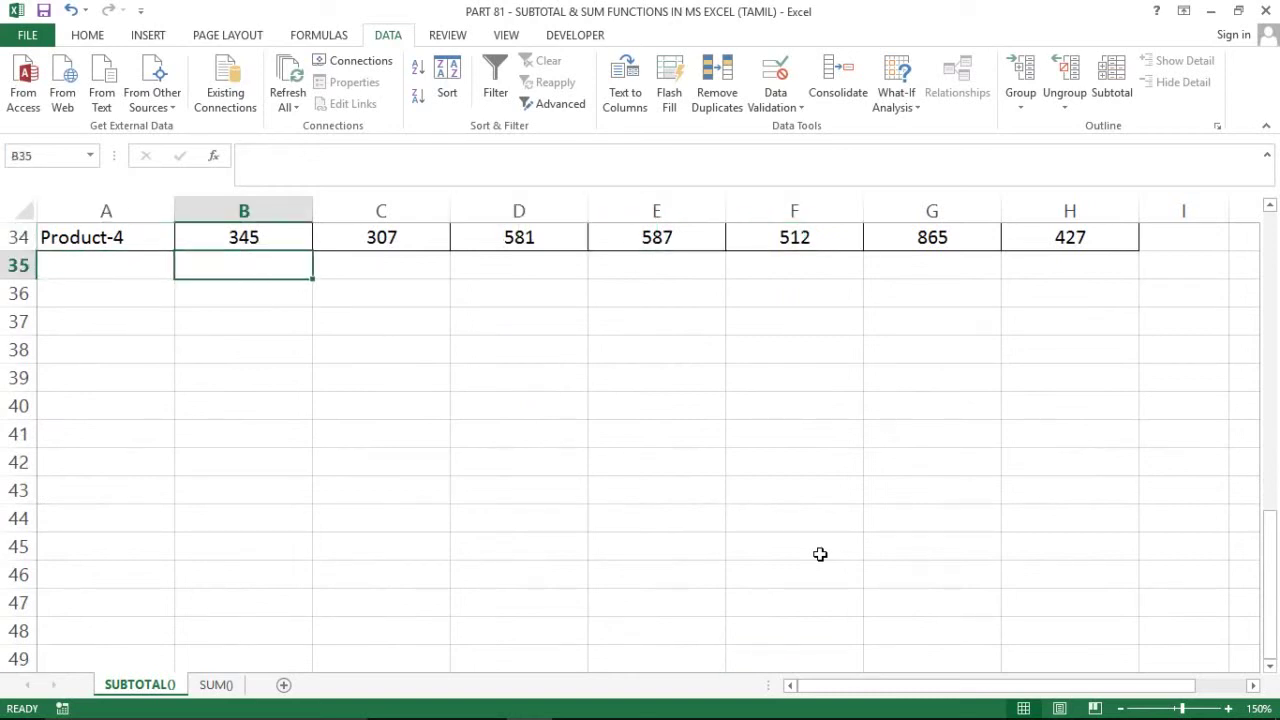
key("shift+Right")
key("shift+Right")
key("shift+Right")
key("shift+Right")
key("shift+Right")
key("shift+Right")
key("shift+Right")
key("shift+Left")
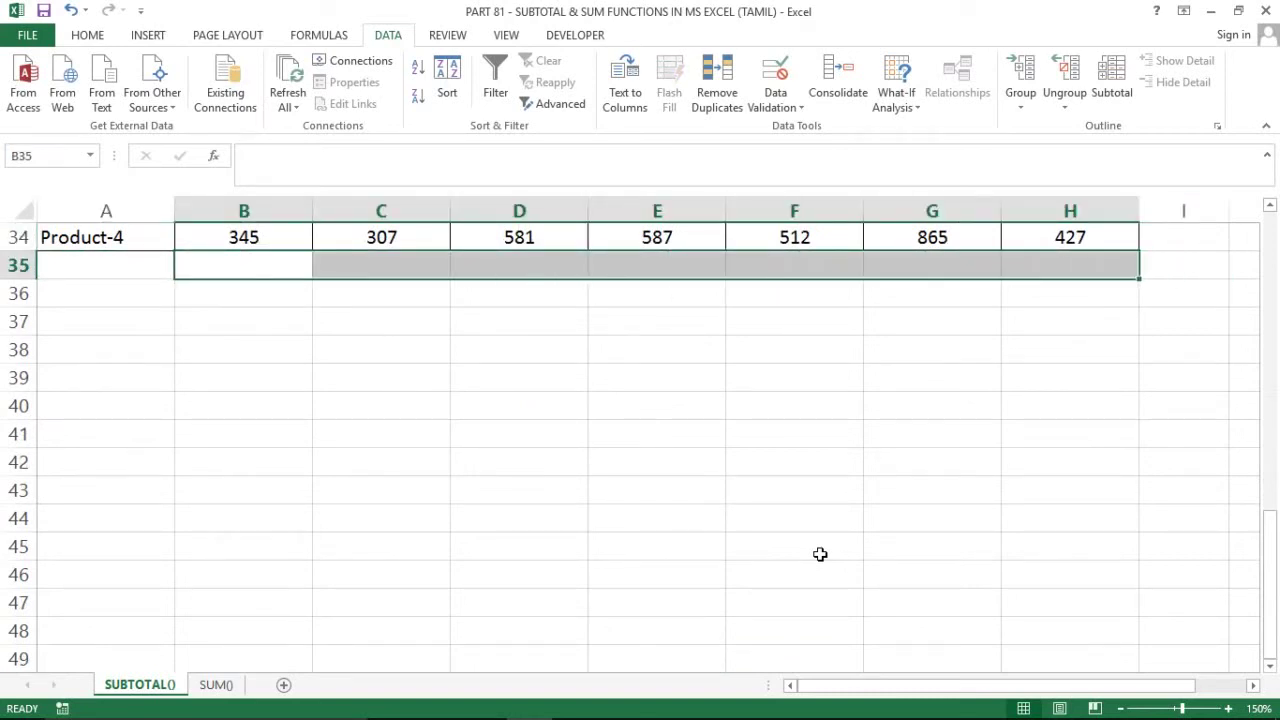
key("Up")
key("ctrl+Up")
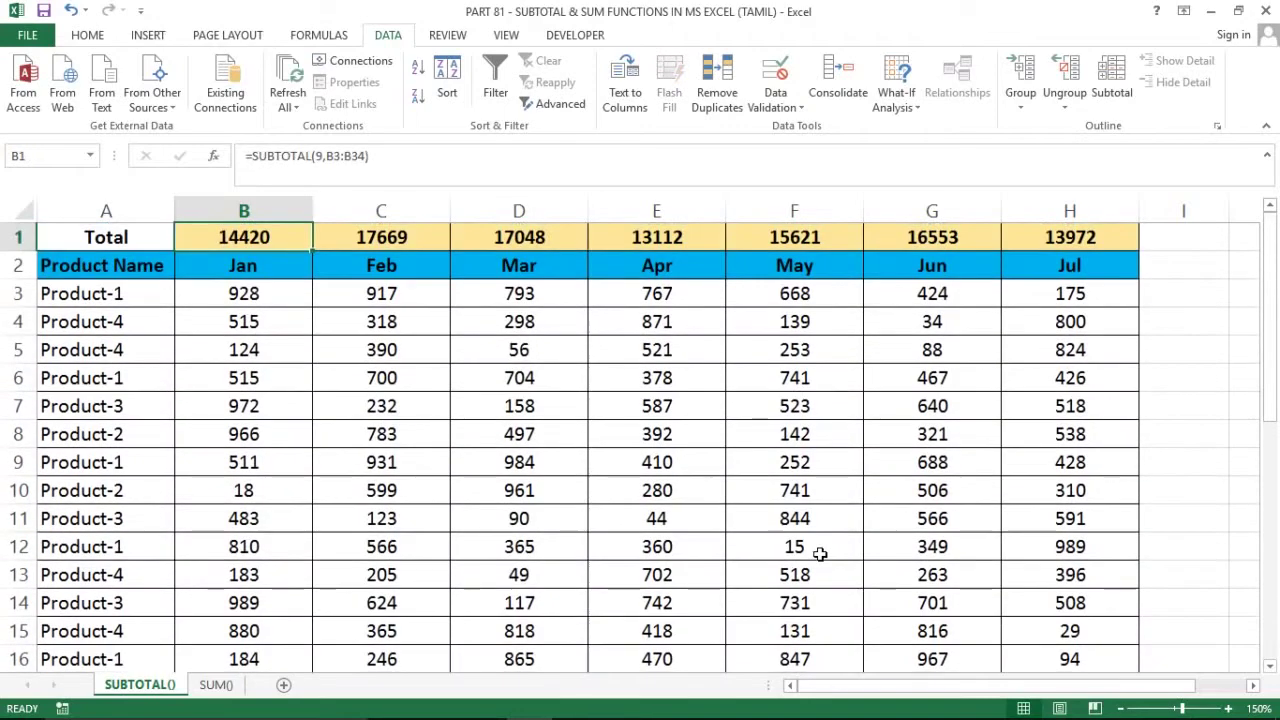
Highlight the entire product table from Product Name through Jul down to its last row, and return to A1.
key("Down")
key("Left")
key("shift+Right")
key("shift+Right")
key("shift+Right")
key("shift+Right")
key("shift+Right")
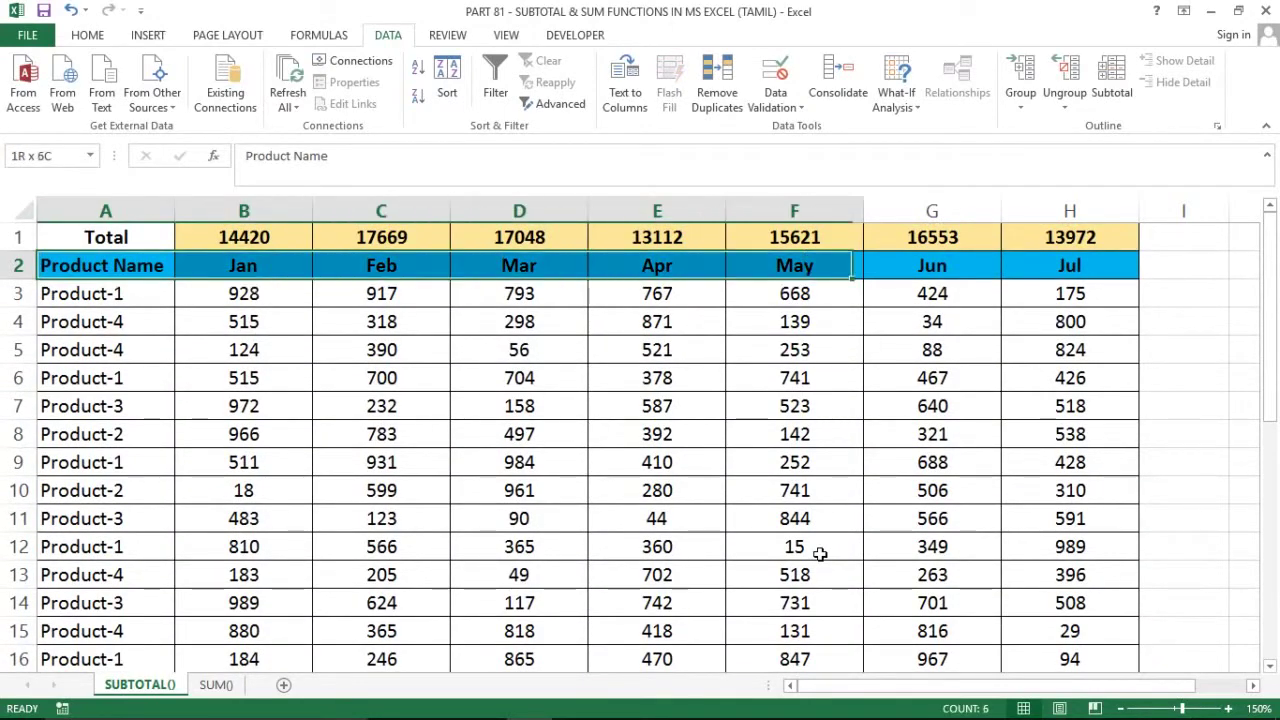
key("shift+Right")
key("shift+Right")
key("shift+Right")
key("shift+Left")
key("ctrl+shift+Down")
key("ctrl+Home")
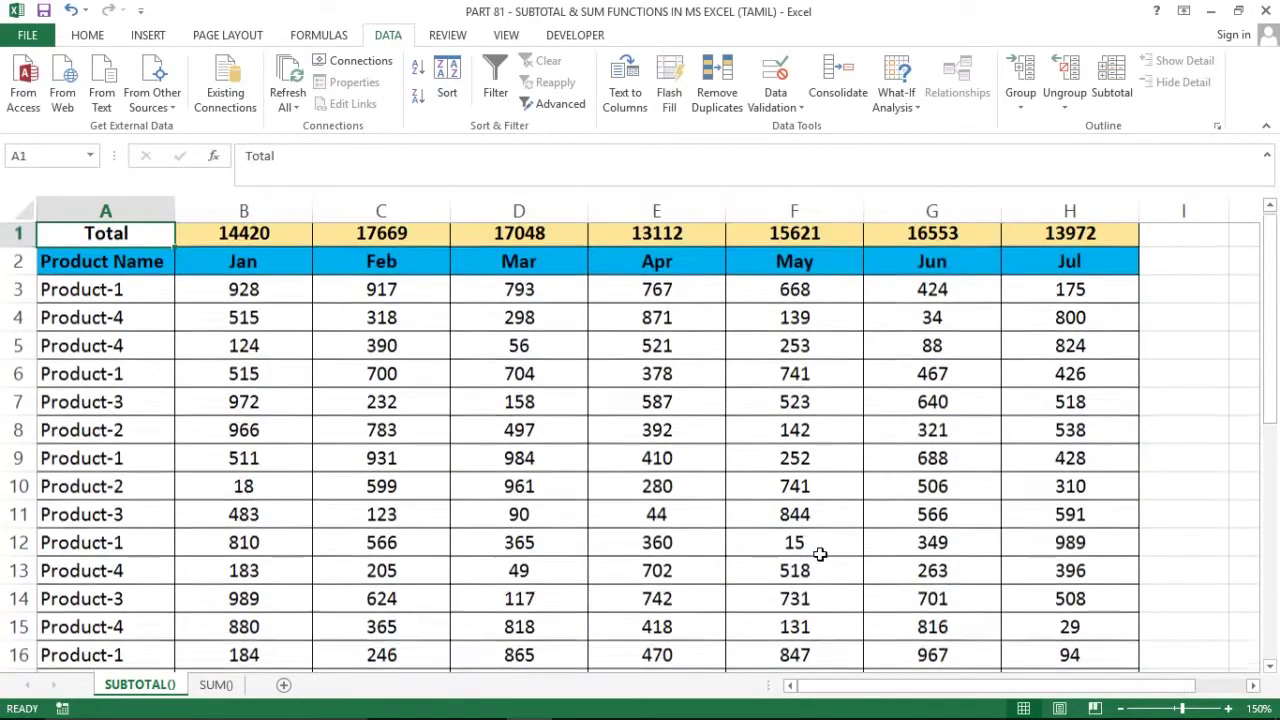
Compare the SUBTOTAL formulas in B1 and C1, finishing on the Jan total.
key("Right")
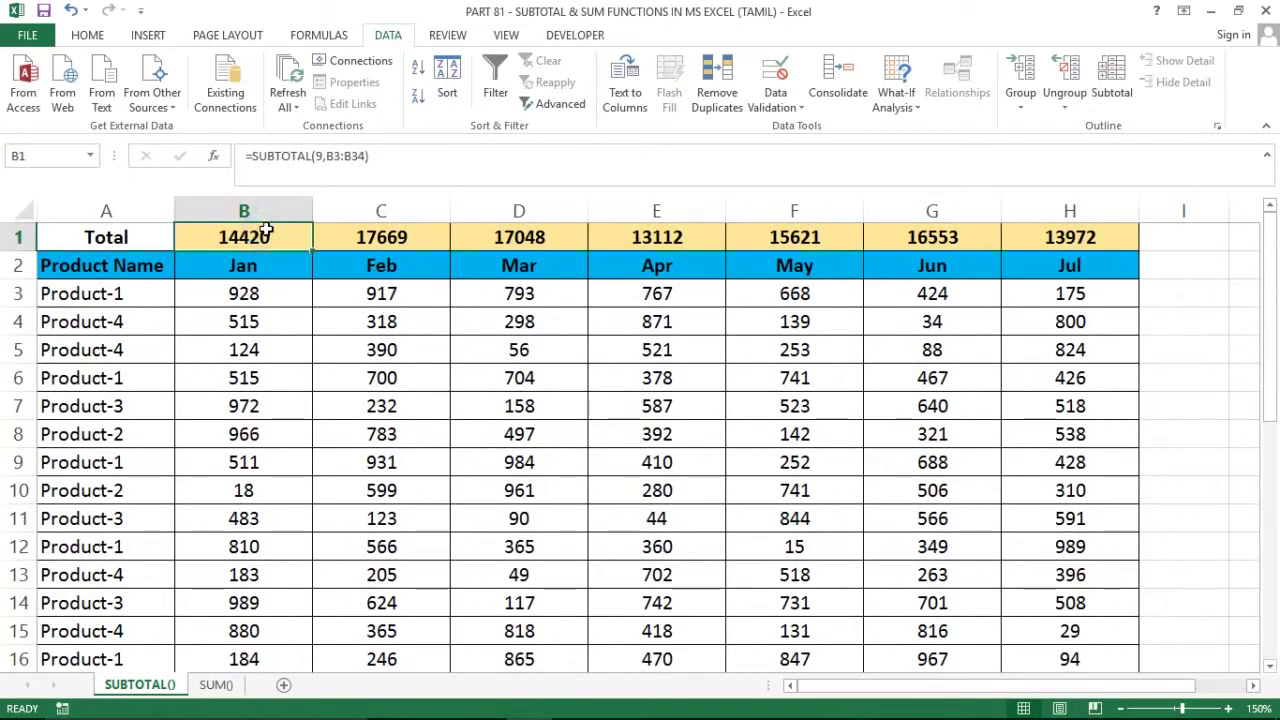
key("Right")
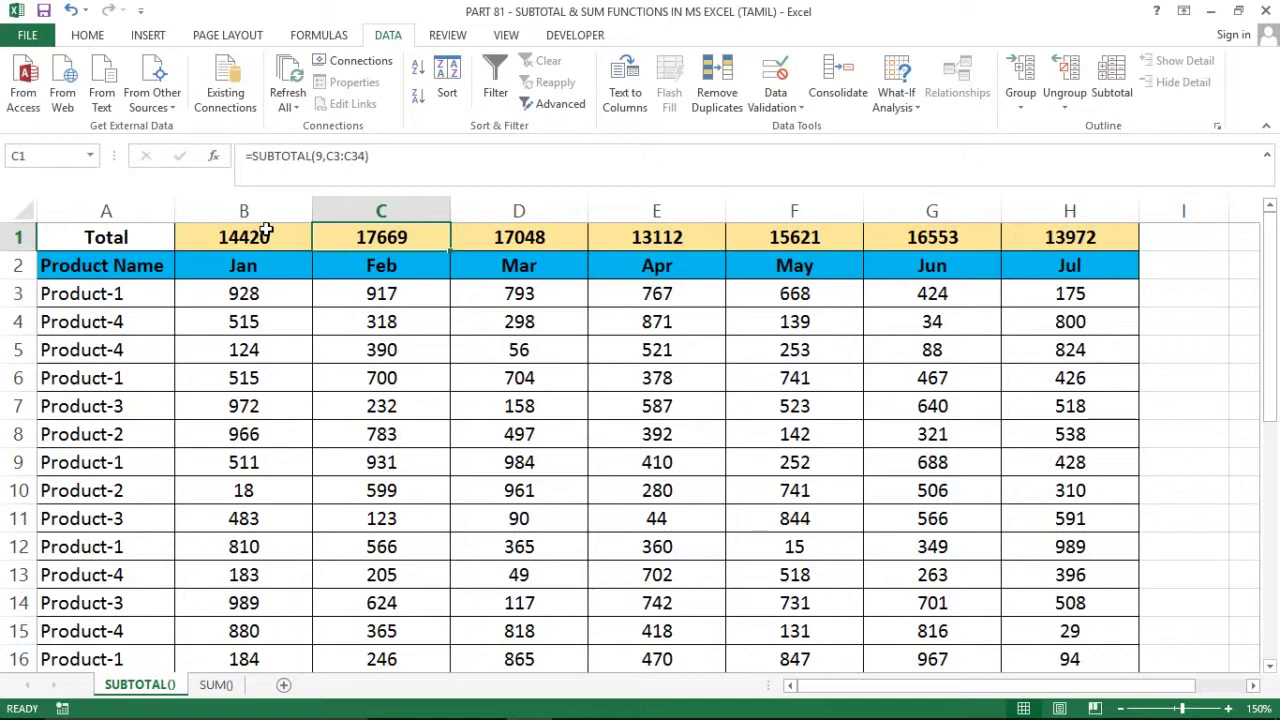
key("Left")
key("Left")
key("Right")
key("Right")
key("Left")
key("Left")
key("Right")
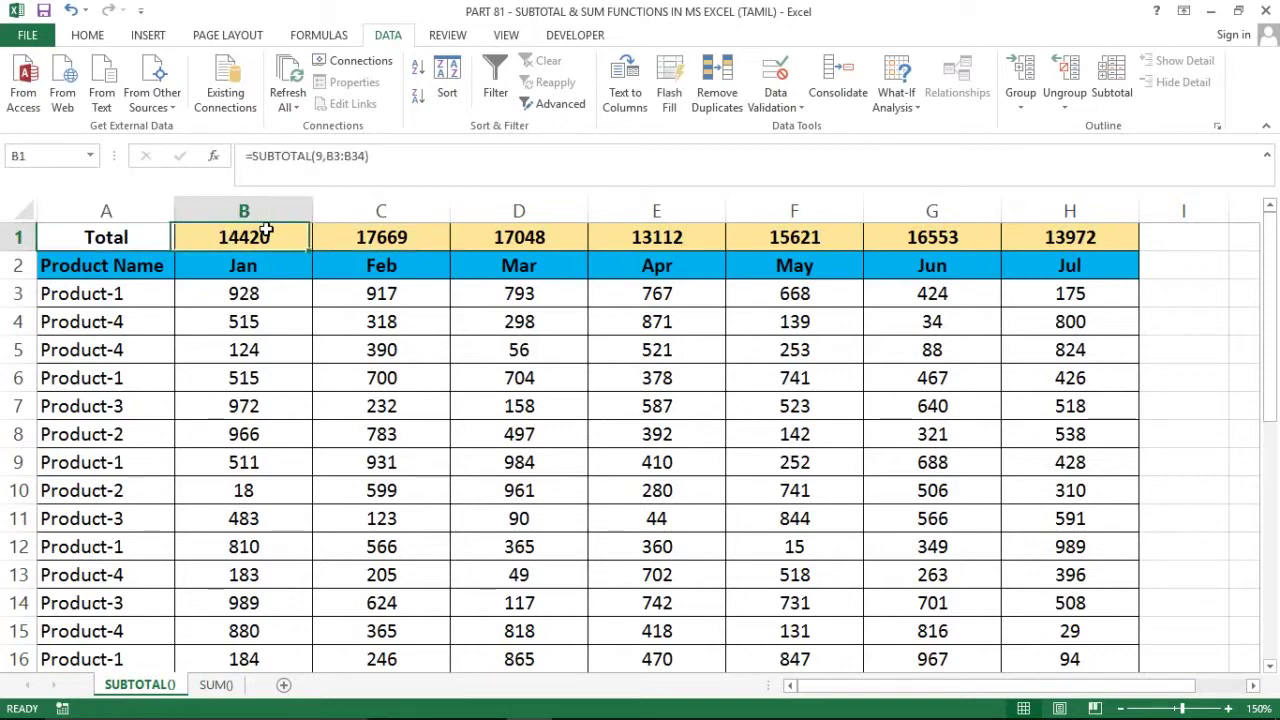
key("Right")
key("Left")
key("Right")
key("Left")
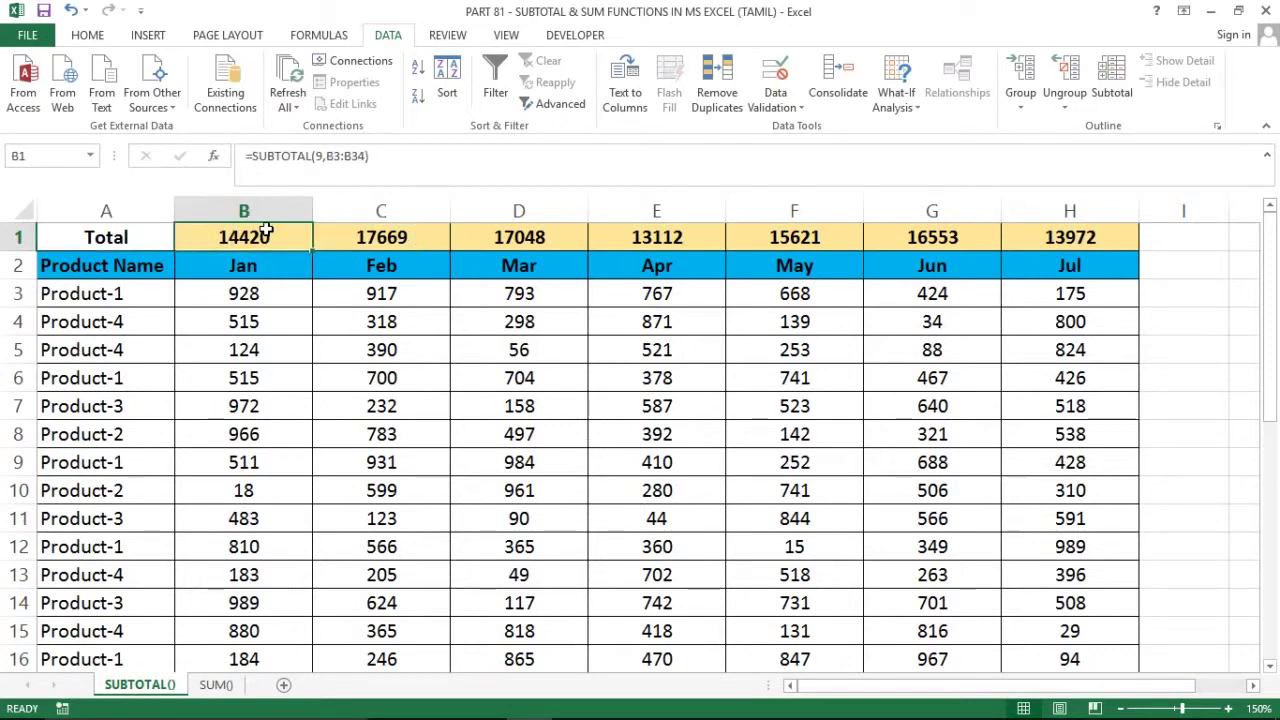
Apply filtering to row 2 so every header from Product Name to Jul gets a filter.
key("Down")
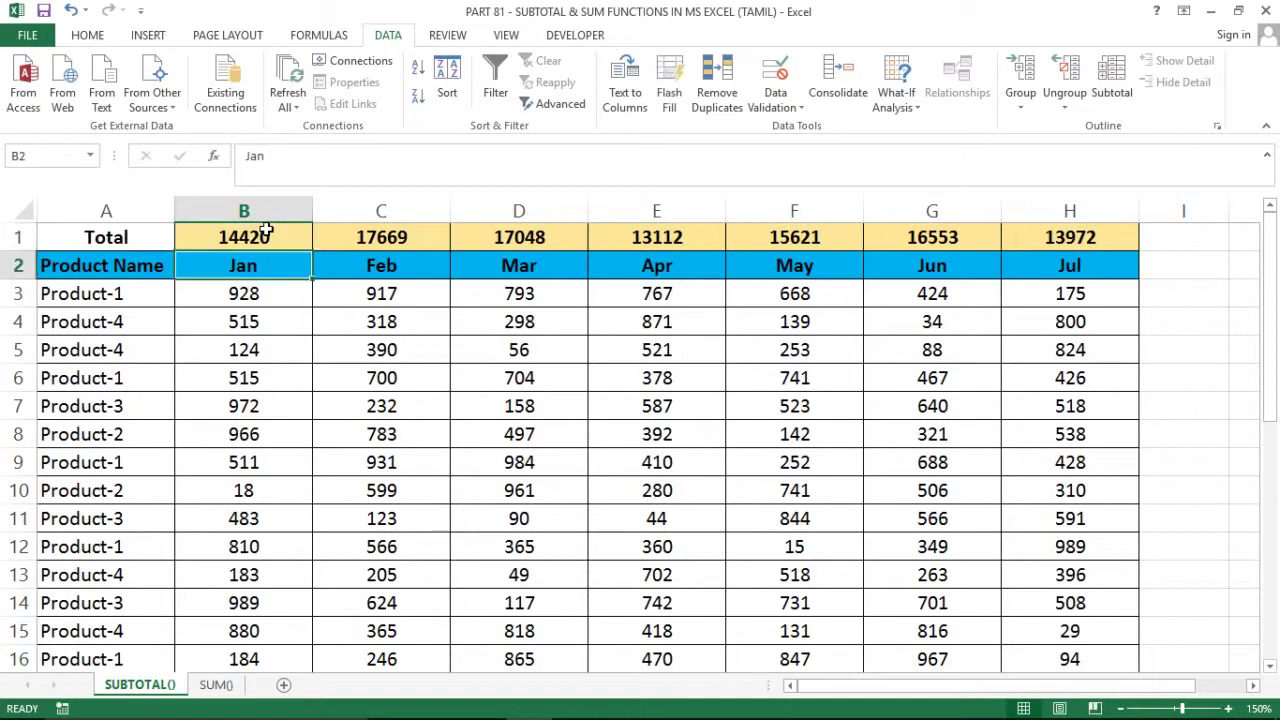
key("shift+space")
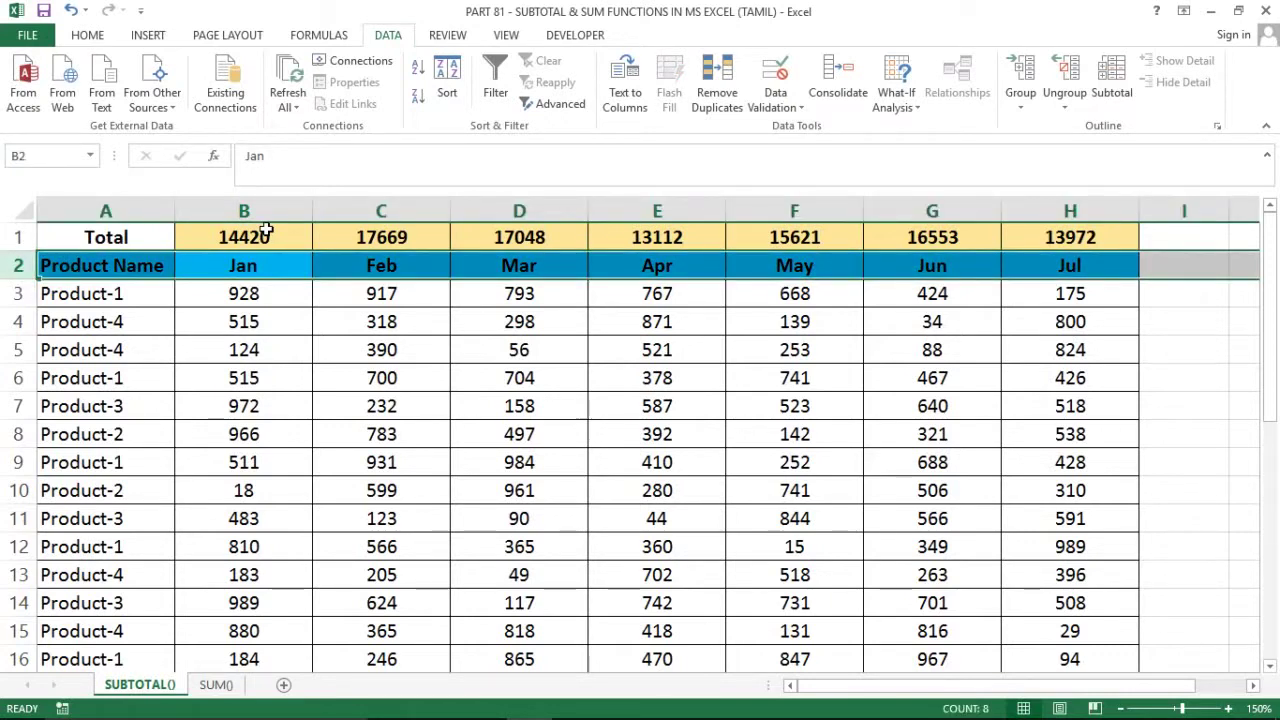
key("alt+a")
key("t")
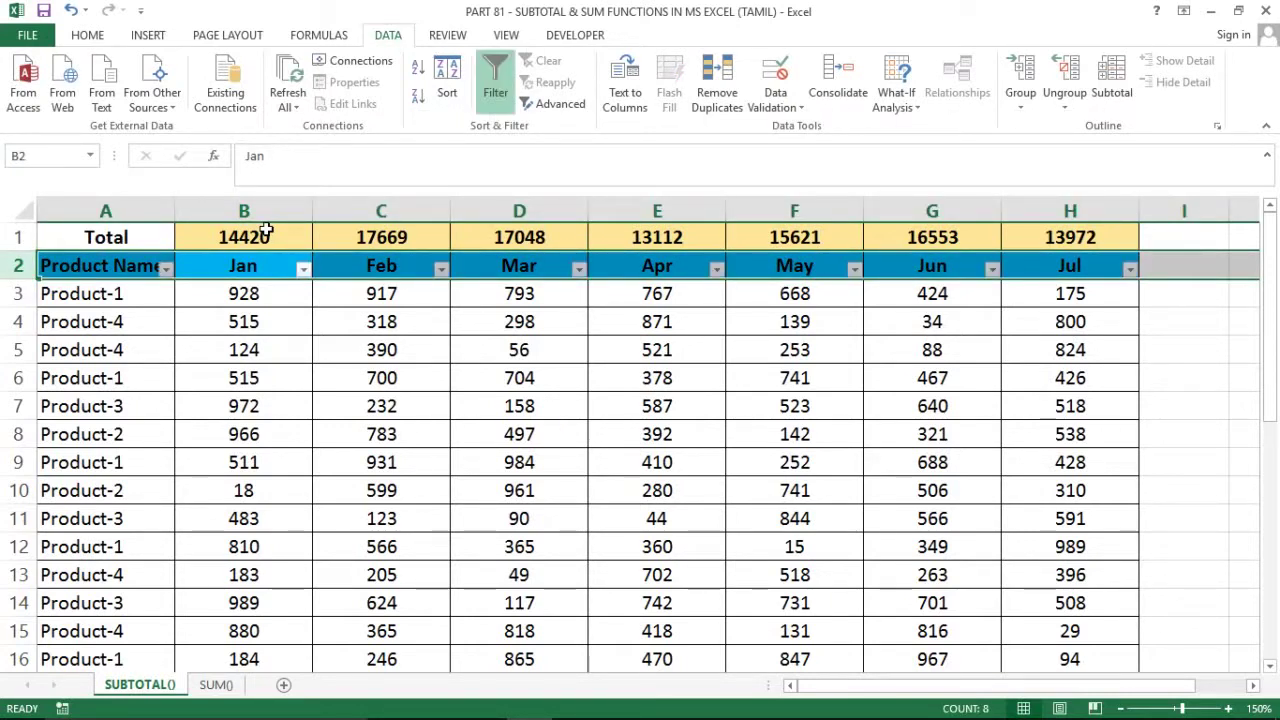
Filter the Product Name column to show only Product-1.
key("Left")
key("alt+Down")
key("Down")
key("Down")
key("Down")
key("Down")
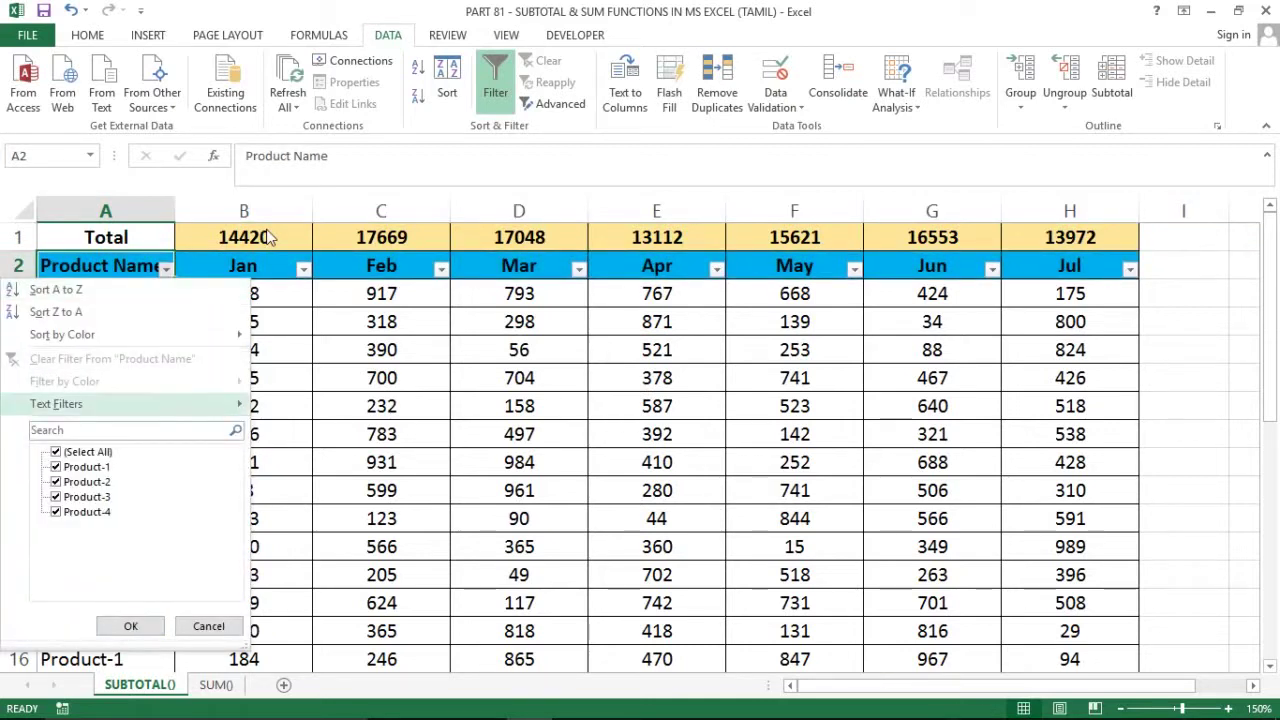
key("Down")
key("Down")
key("space")
key("Down")
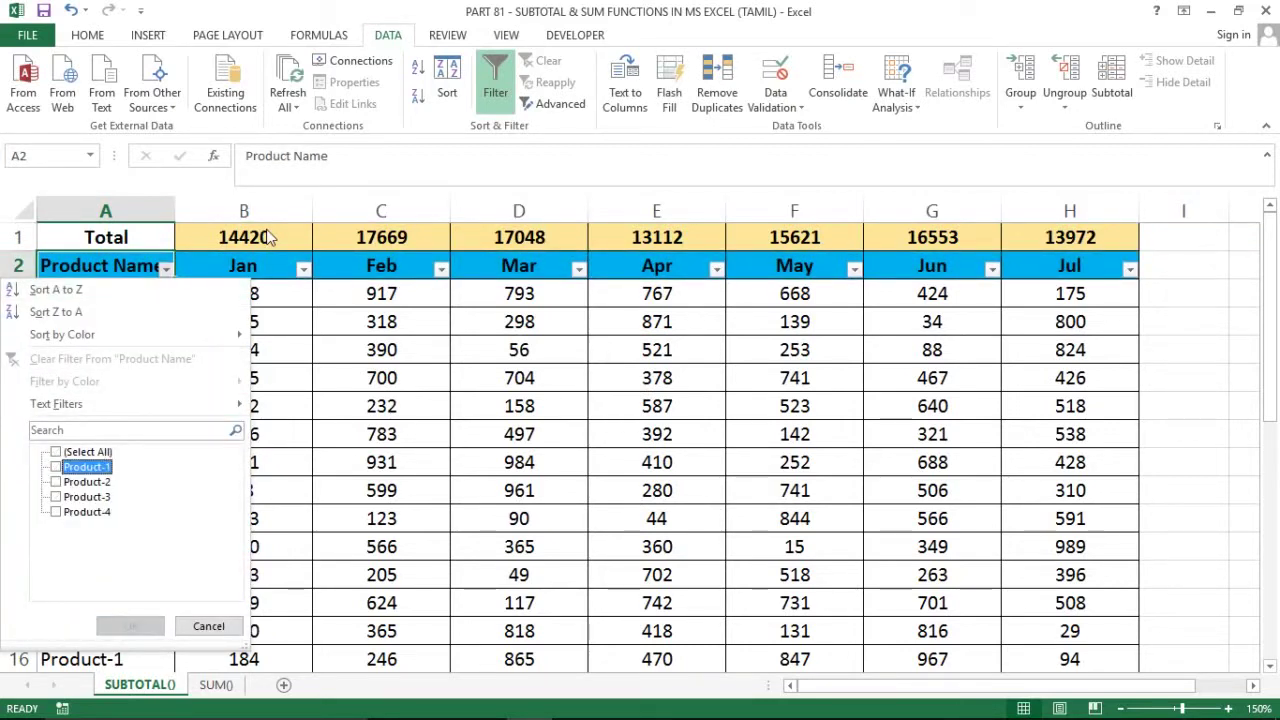
key("space")
key("Return")
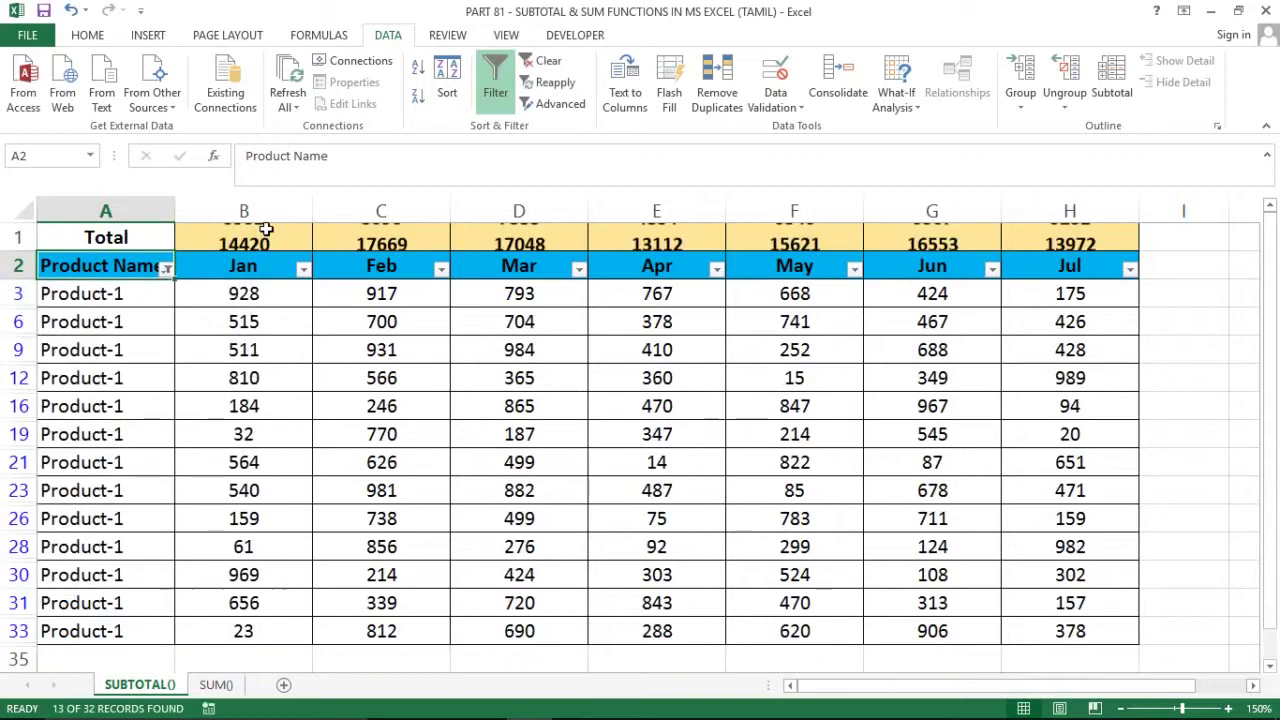
Select the filtered Jan values for Product-1 and compare their sum with the SUBTOTAL result in B1.
key("Right")
key("Left")
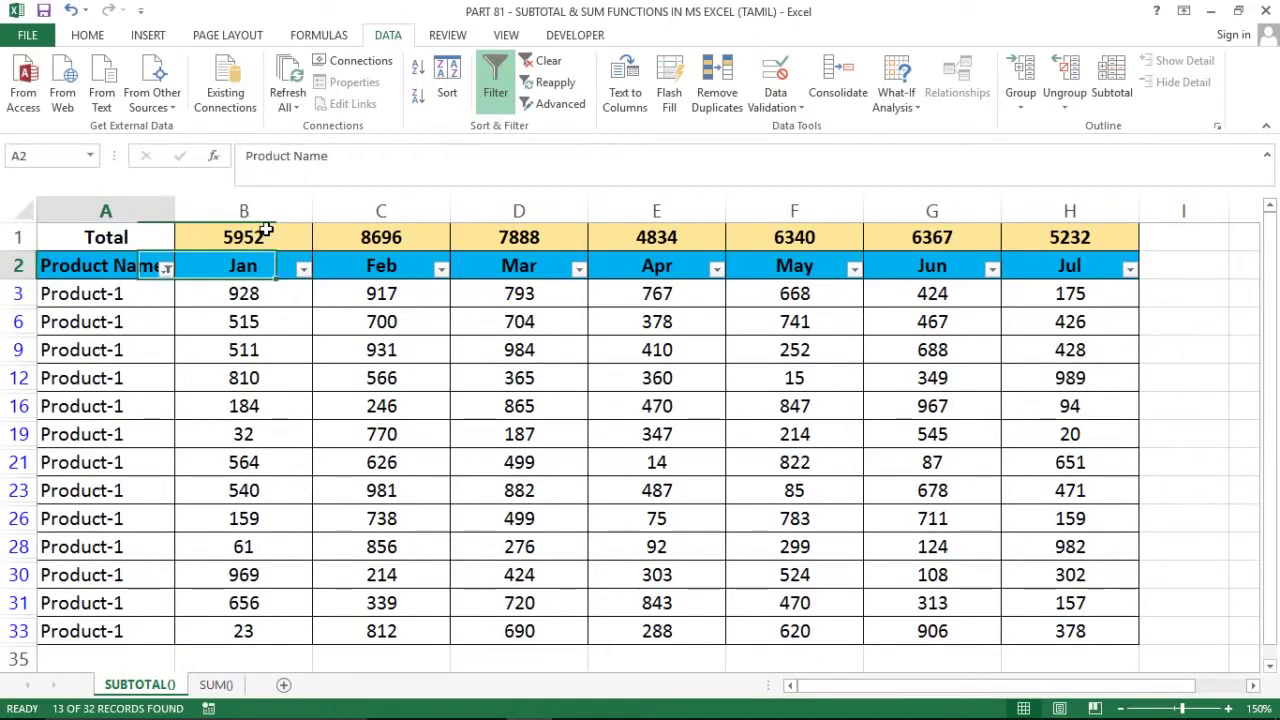
key("Right")
key("Down")
key("ctrl+shift+Down")
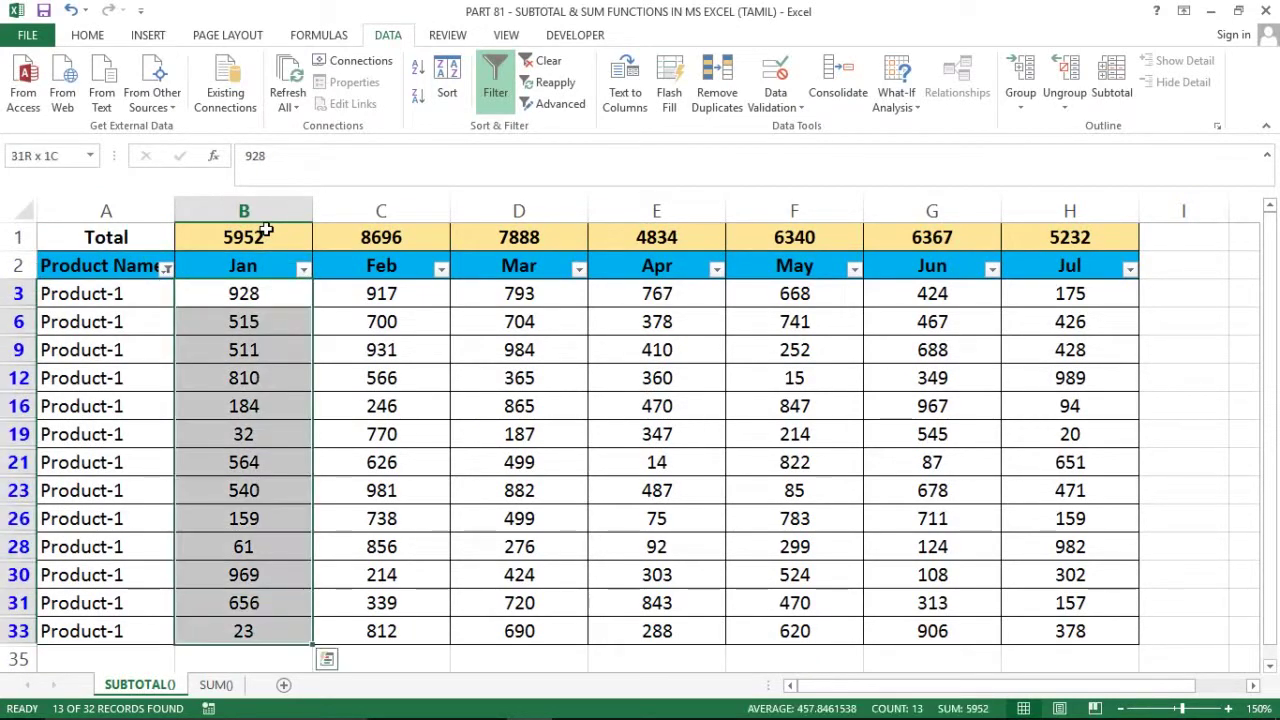
key("Right")
key("Left")
key("ctrl+shift+Down")
left_click(256, 231)
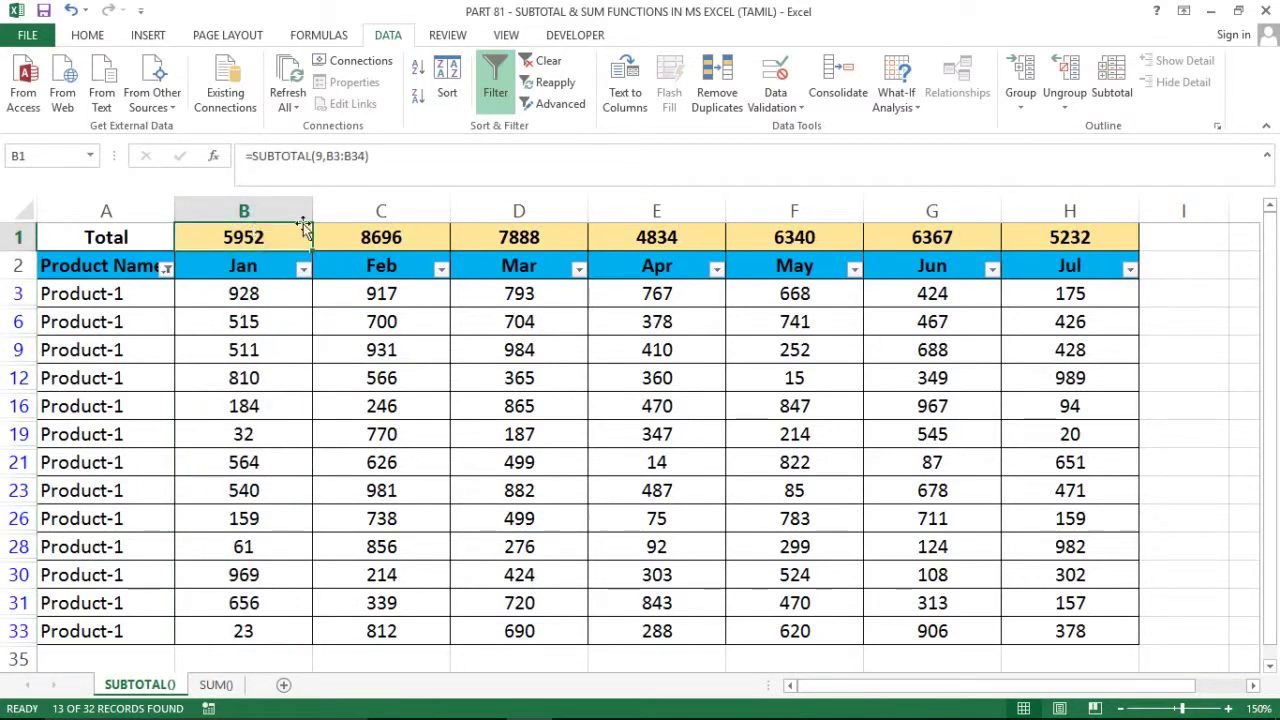
Highlight the Product-1 totals across row 1 from Jan to Jul and return to the Jan total.
left_click(365, 236)
key("Left")
key("shift+Right")
key("shift+Right")
key("shift+Right")
key("shift+Right")
key("shift+Right")
key("shift+Right")
key("shift+Left")
key("shift+Left")
key("shift+Left")
key("shift+Left")
key("shift+Left")
key("shift+Left")
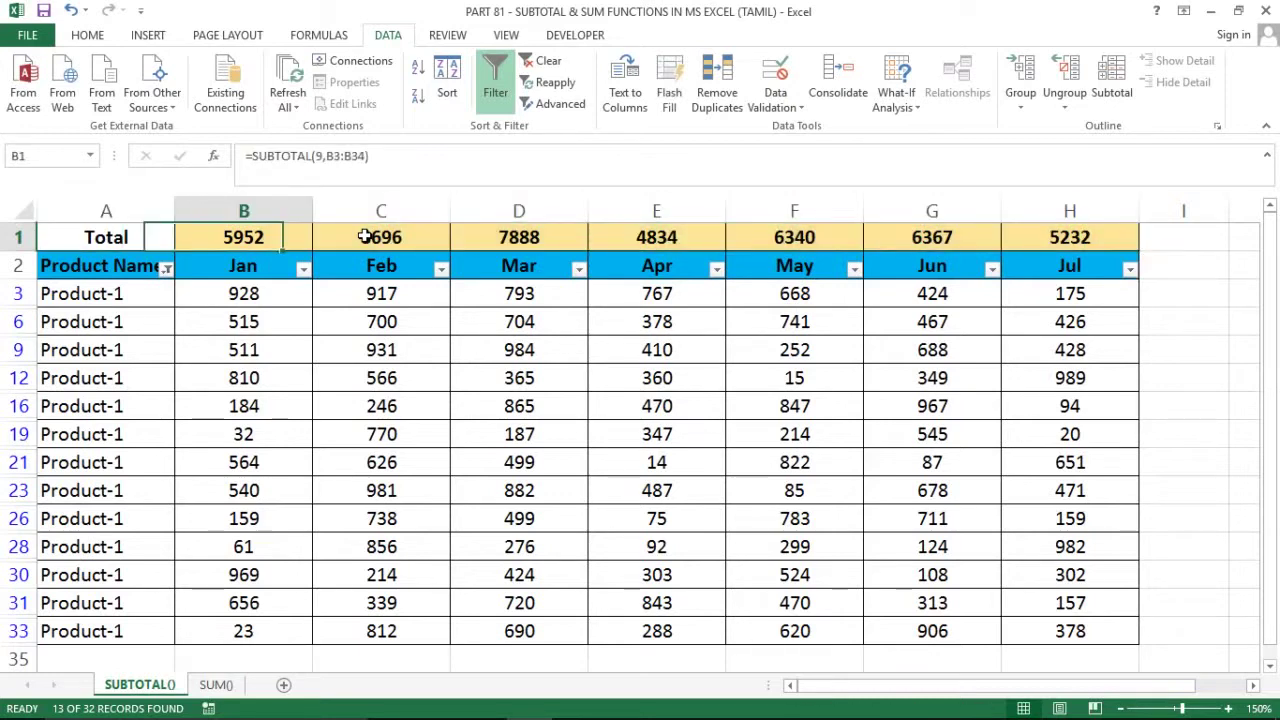
Change the Product Name filter to show only Product-2.
key("Left")
key("Down")
key("alt+Down")
key("Down")
key("Down")
key("Down")
key("Down")
key("Down")
key("Down")
key("Down")
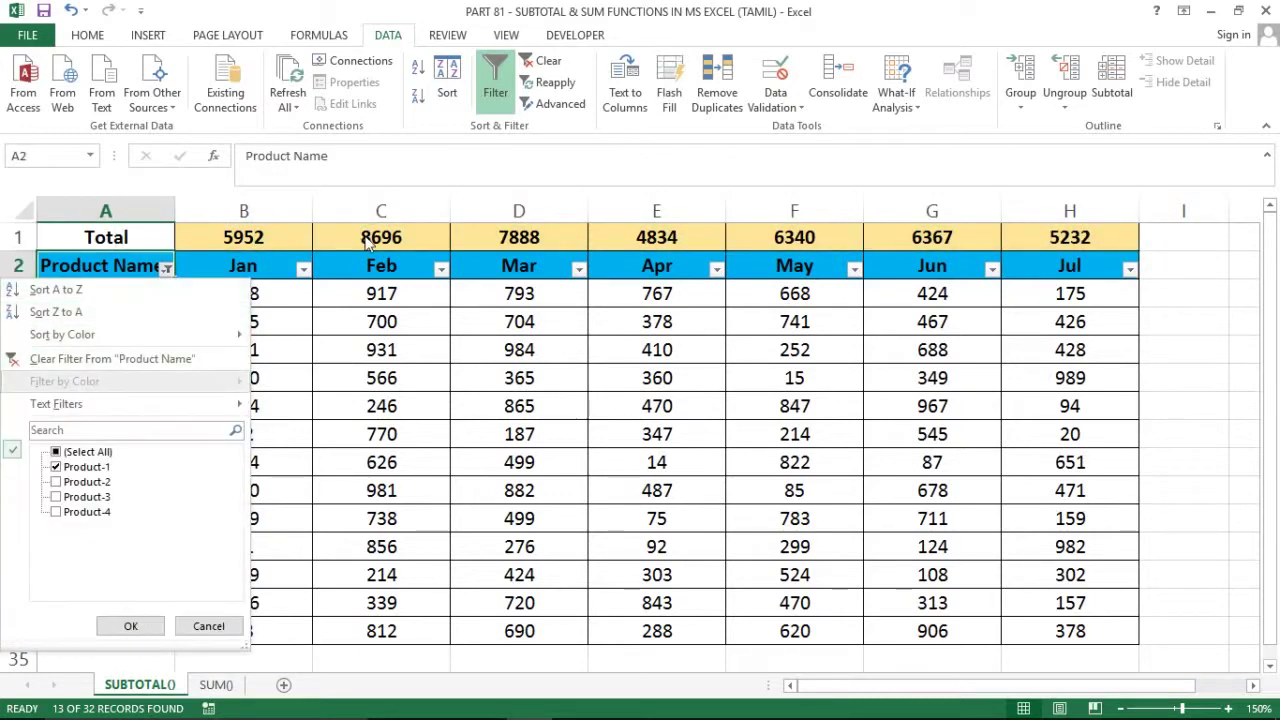
key("space")
key("Down")
key("space")
key("Return")
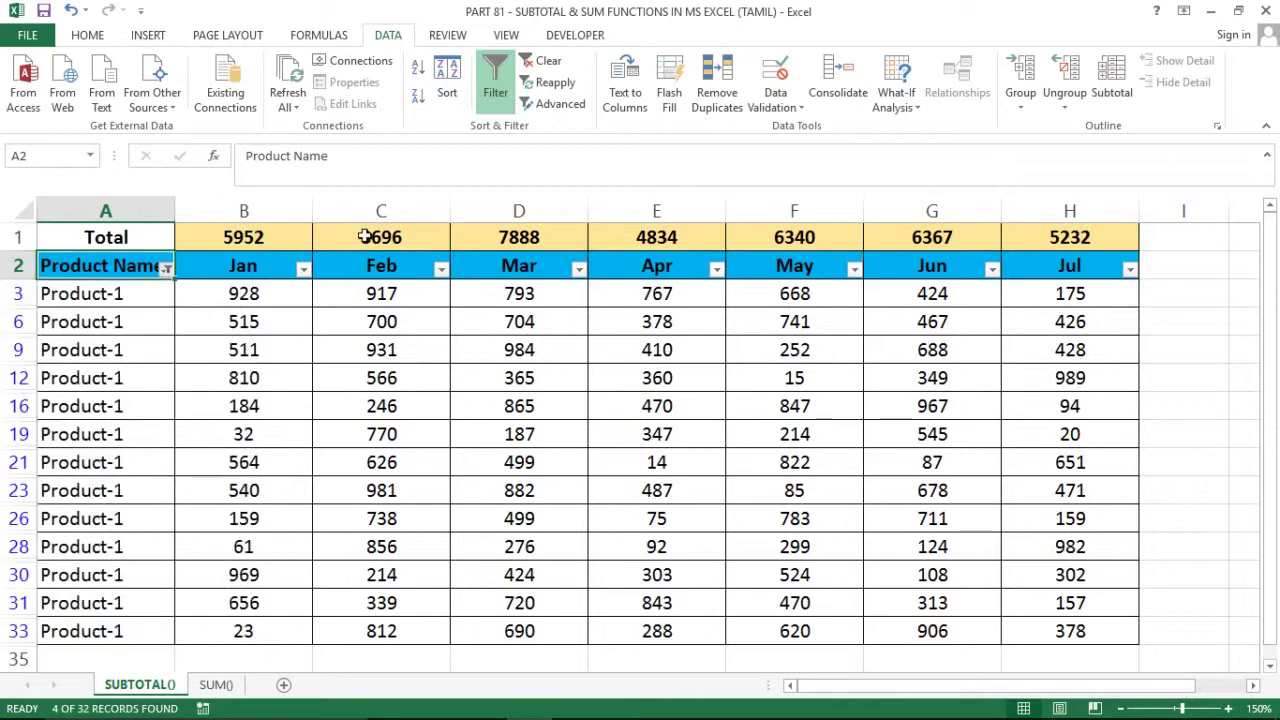
Select the visible Jan values and the visible Feb values of Product-2 to check their sums against the row 1 totals.
key("Right")
key("Down")
key("ctrl+shift+Down")
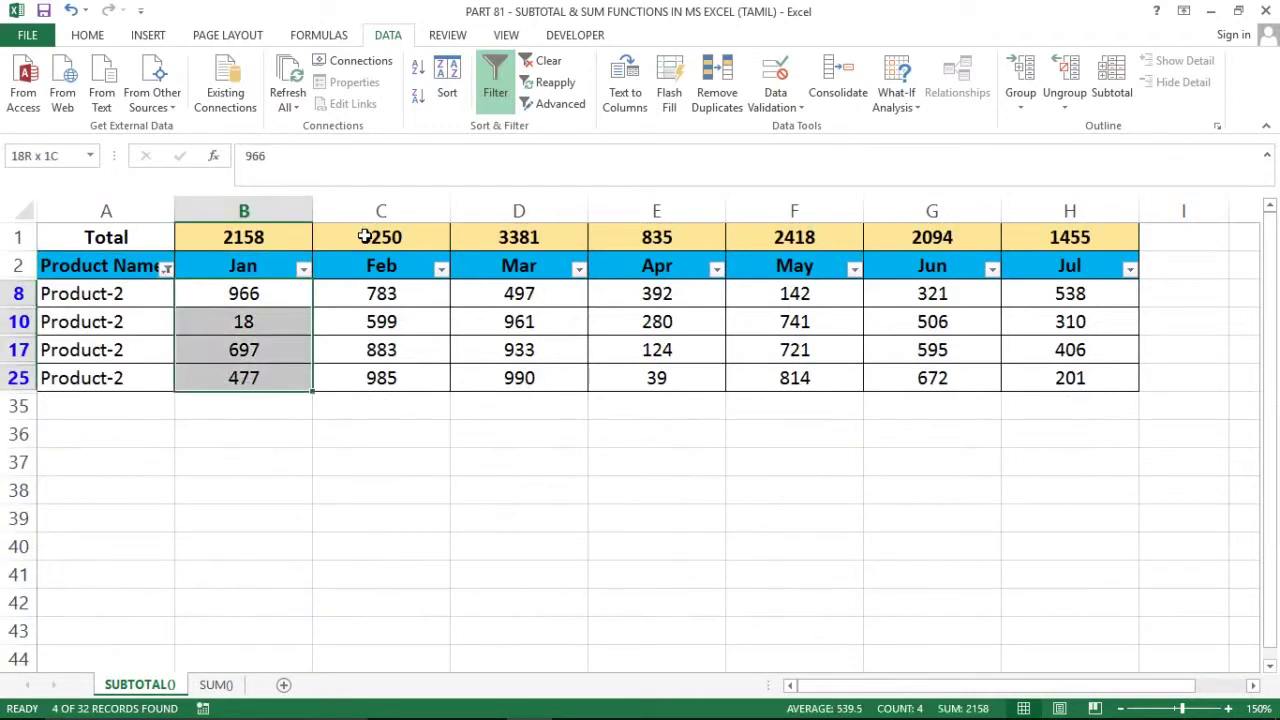
key("Right")
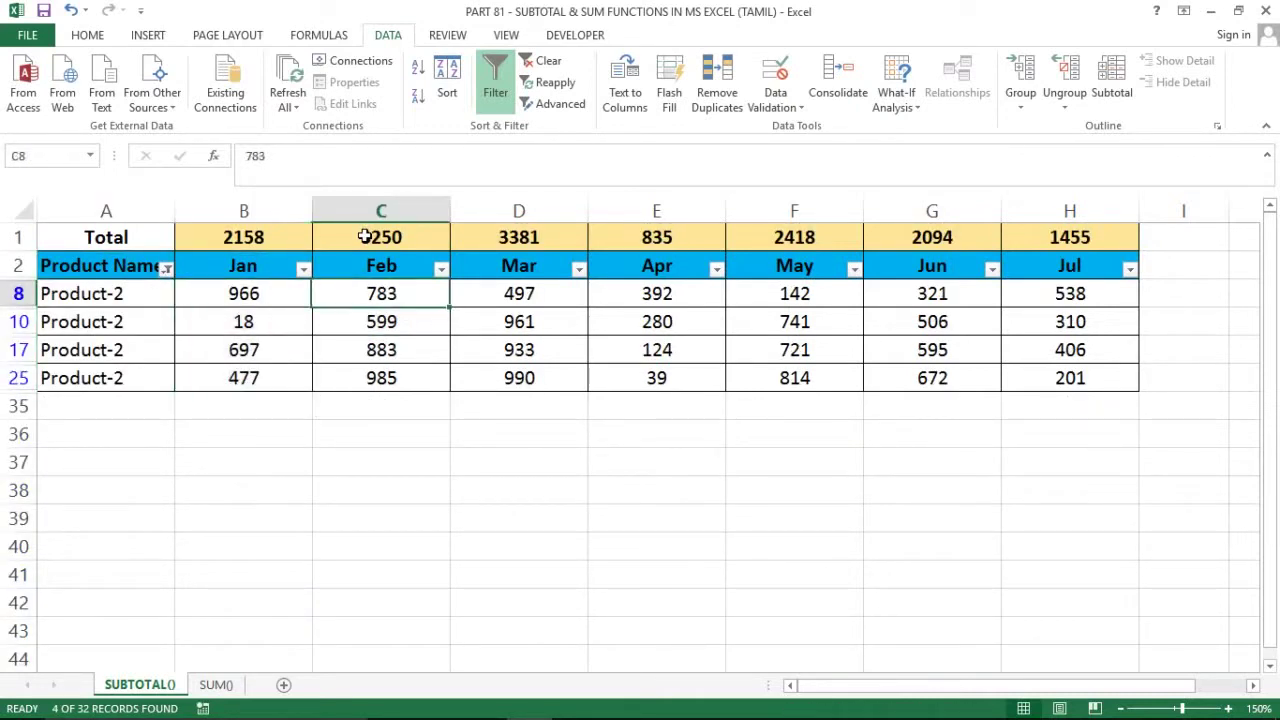
key("ctrl+shift+Down")
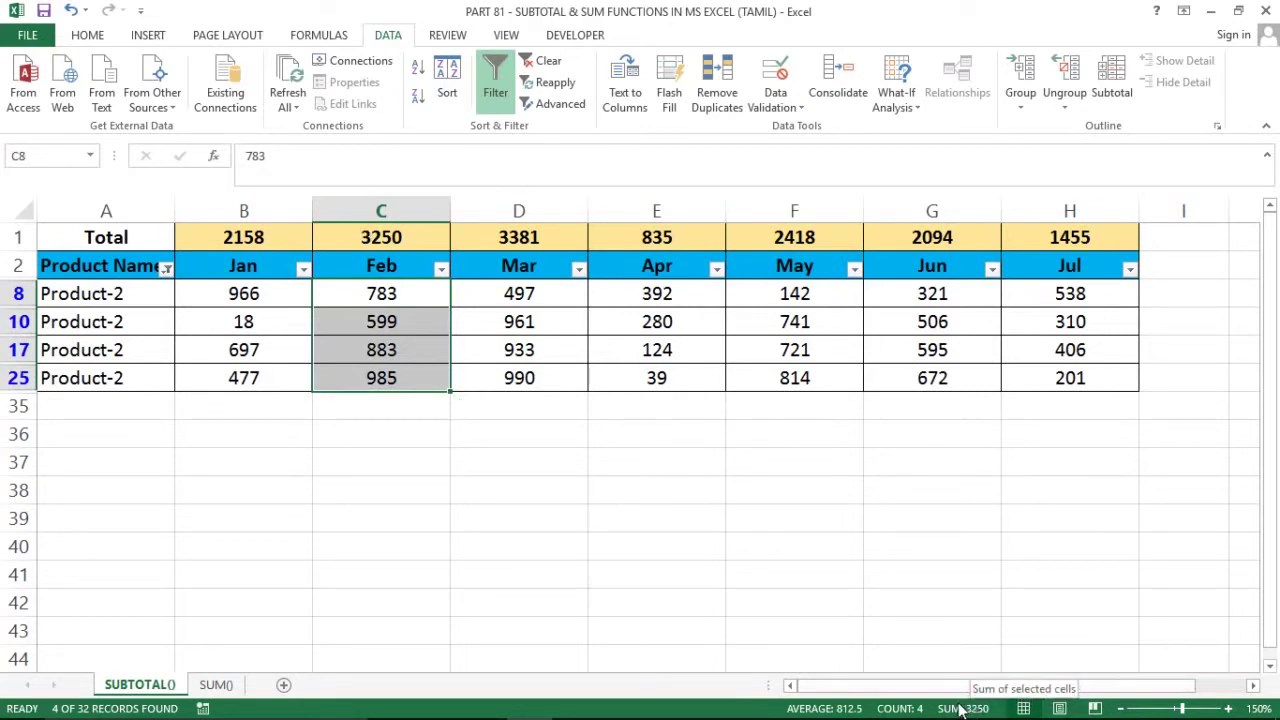
left_click(500, 277)
key("Right")
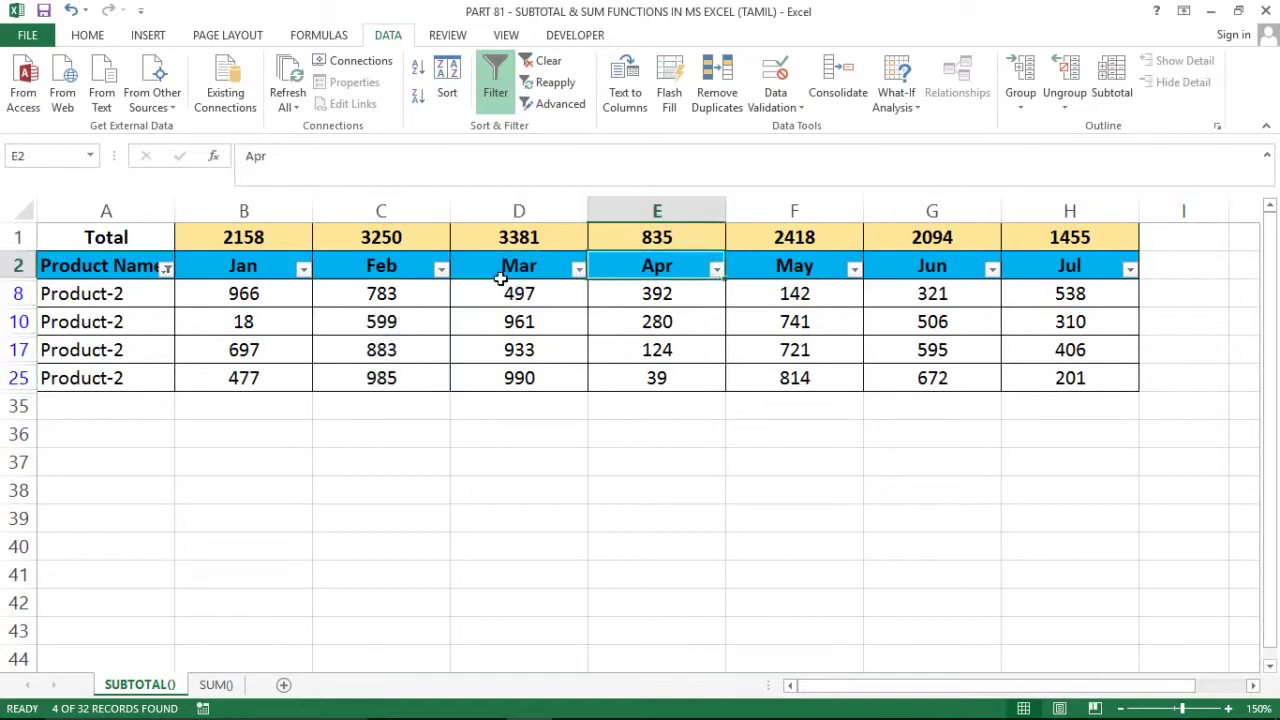
Change the Product Name filter to show only Product-3.
key("Left")
key("Left")
key("Left")
key("Left")
key("alt+Down")
key("Down")
key("Down")
key("Down")
key("Down")
key("Down")
key("Down")
key("Down")
key("Down")
key("Down")
key("Down")
key("Down")
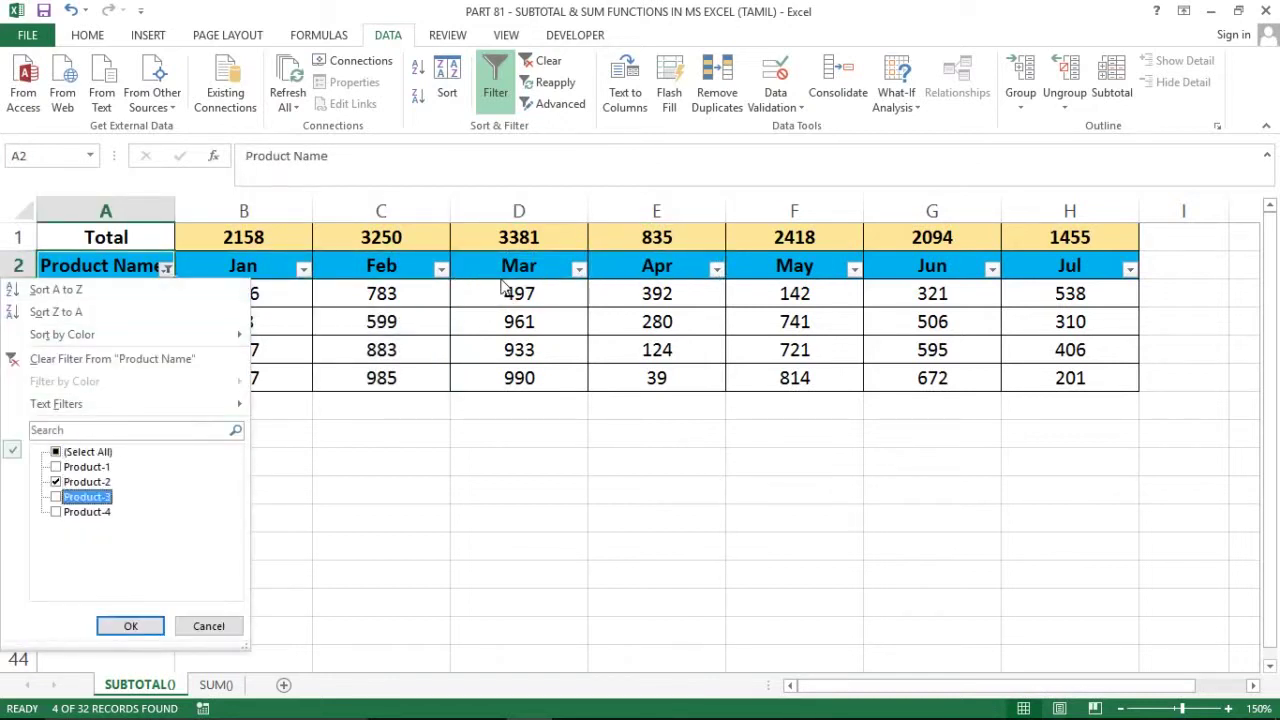
key("Up")
key("space")
key("Down")
key("space")
key("Return")
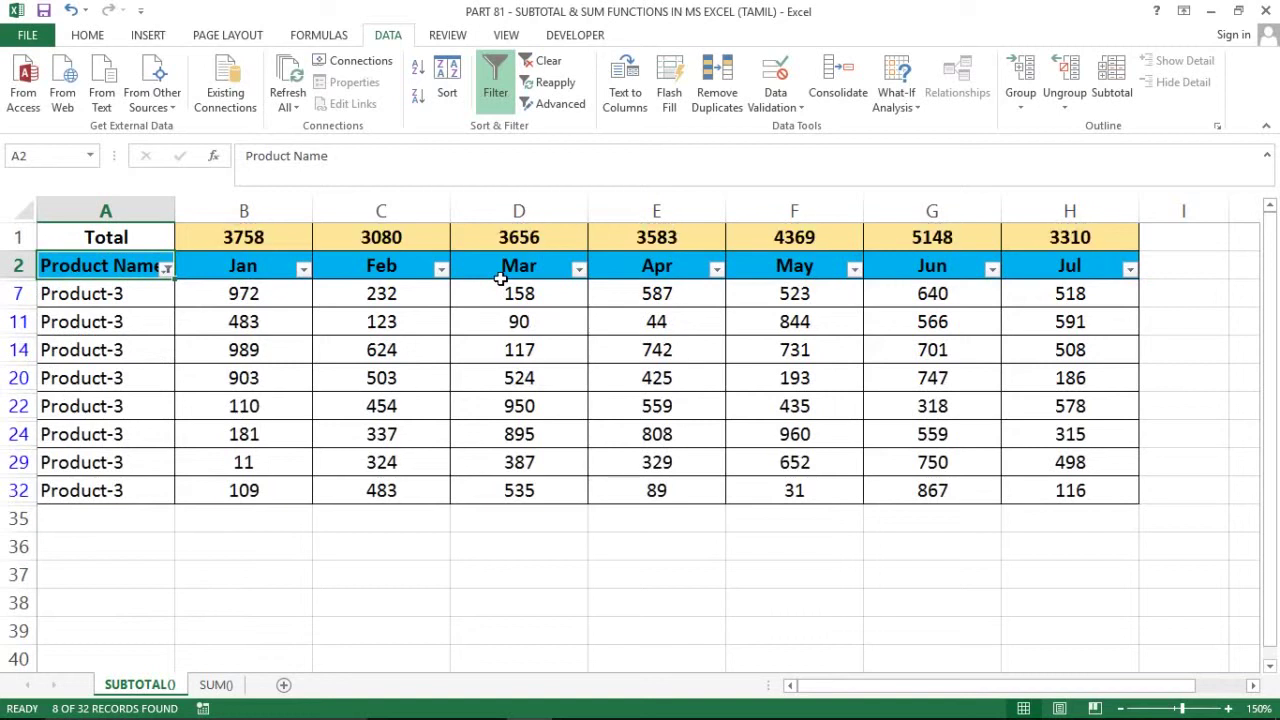
Select the filtered Jan values for Product-3 and compare their sum with the Jan total in B1.
key("Right")
key("Down")
key("ctrl+shift+Down")
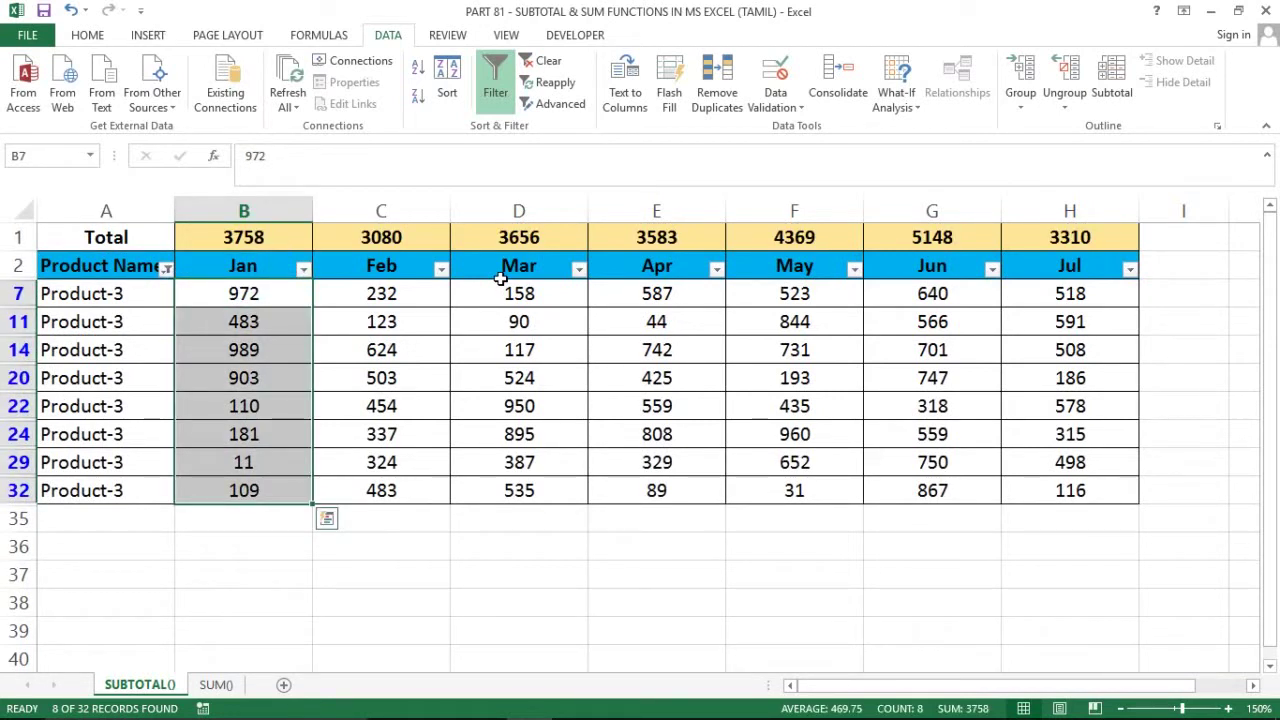
left_click(302, 226)
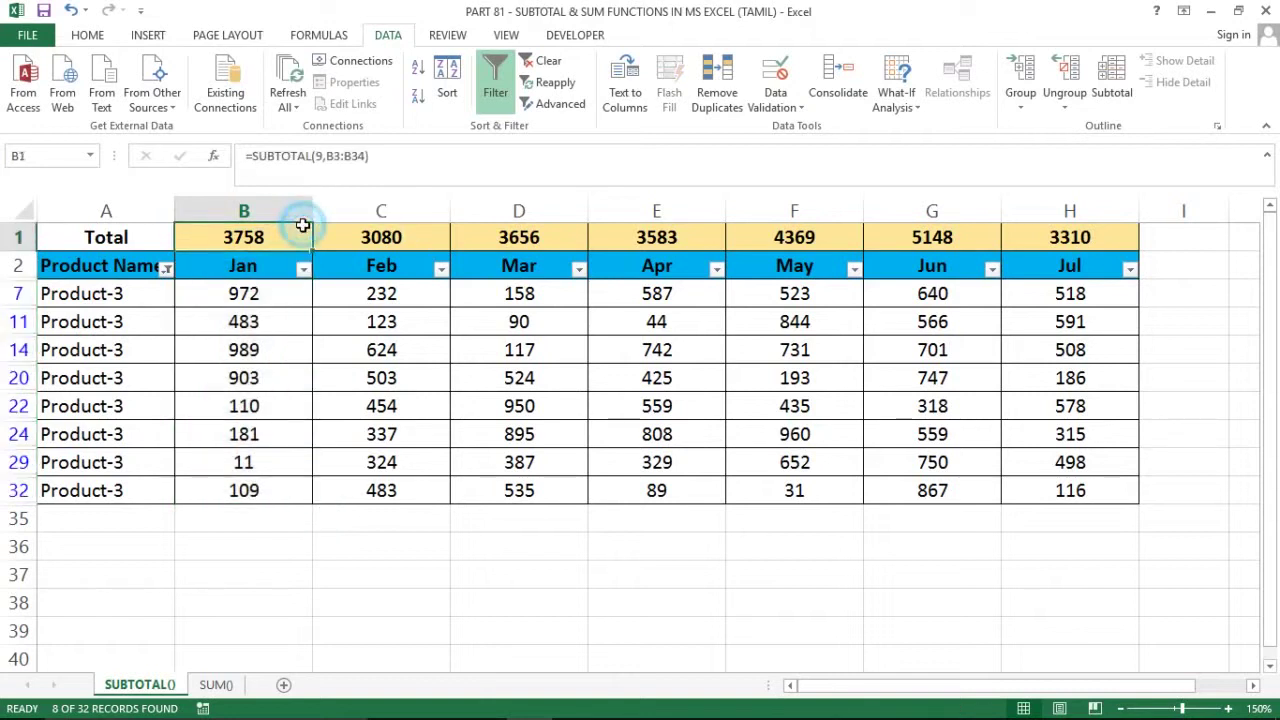
Highlight the Product-3 totals in B1:H1 and return to the Total label in A1.
key("shift+Right")
key("shift+Right")
key("shift+Right")
key("shift+Right")
key("shift+Right")
key("shift+Right")
key("shift+Right")
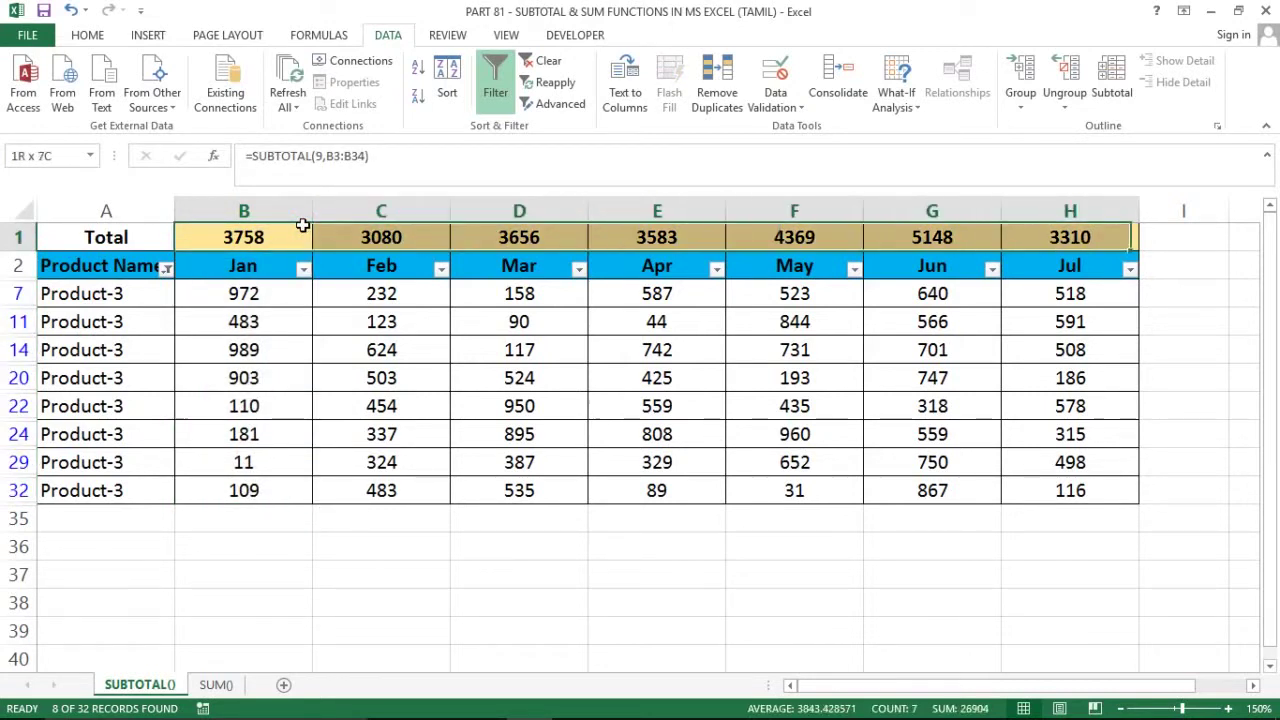
key("shift+Left")
key("shift+Left")
key("shift+Right")
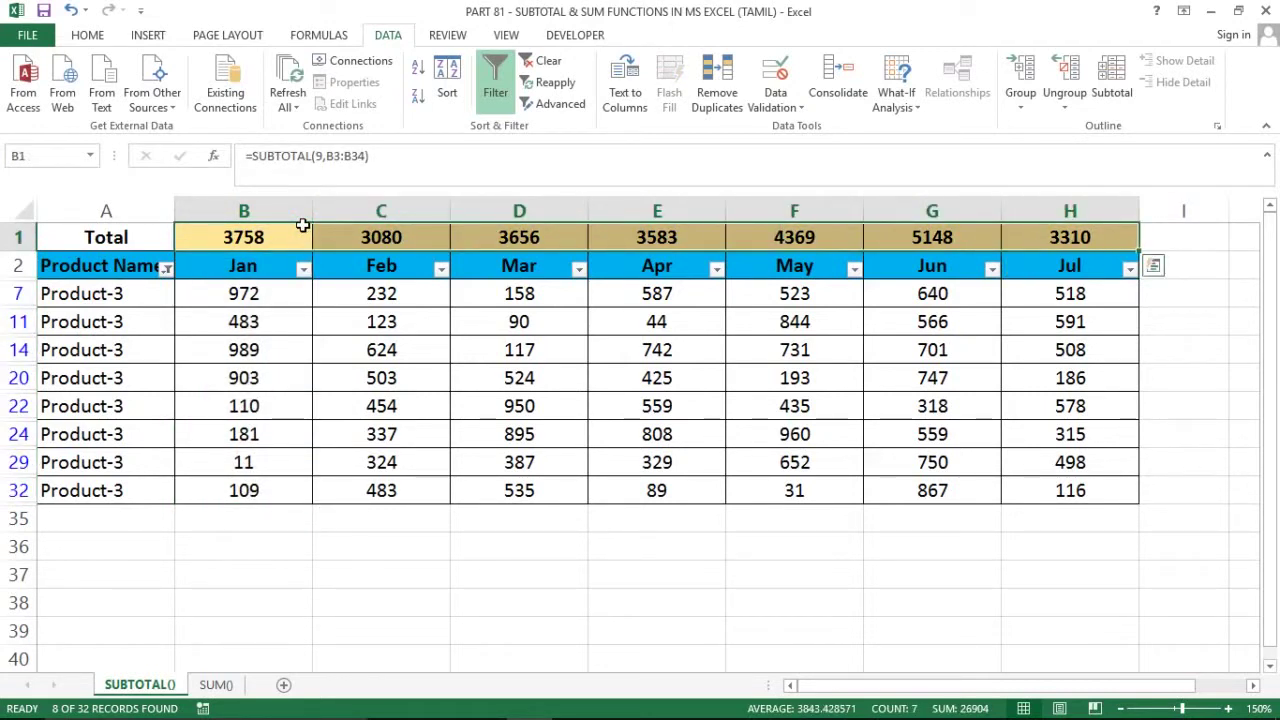
left_click(302, 226)
key("Left")
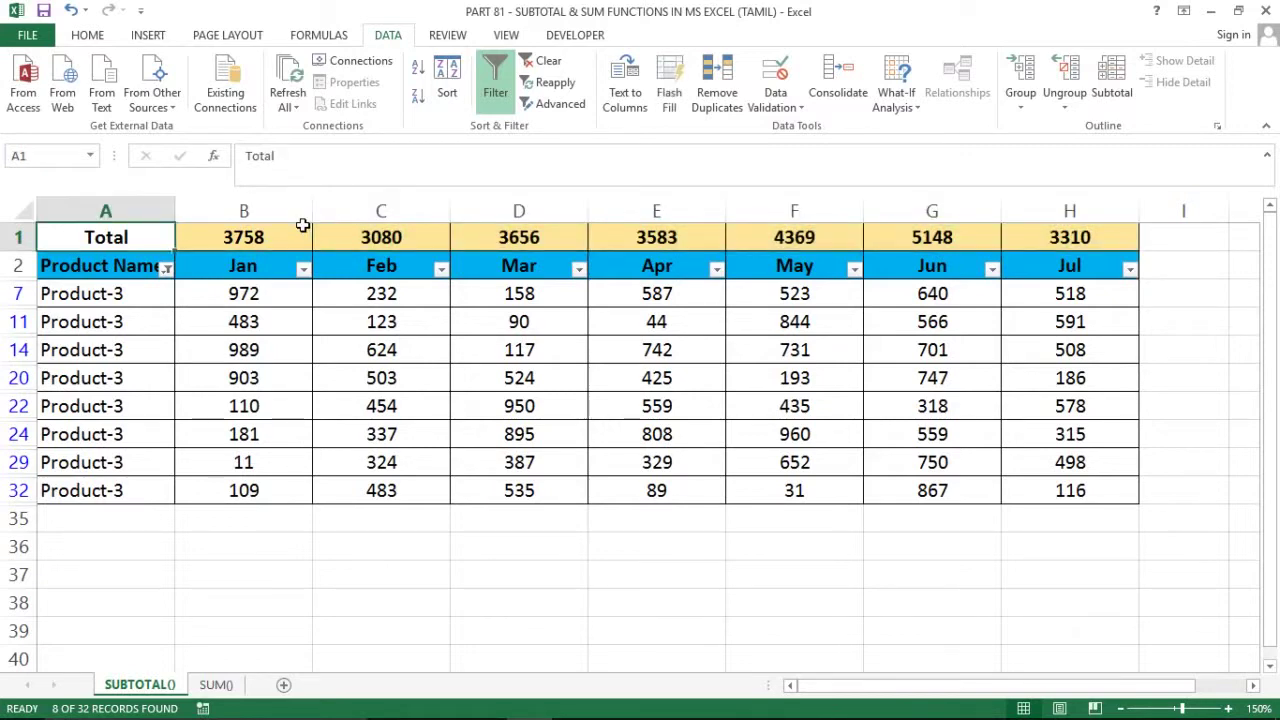
Turn off filtering on the SUBTOTAL() sheet so all product rows show again.
key("Right")
key("alt")
key("t")
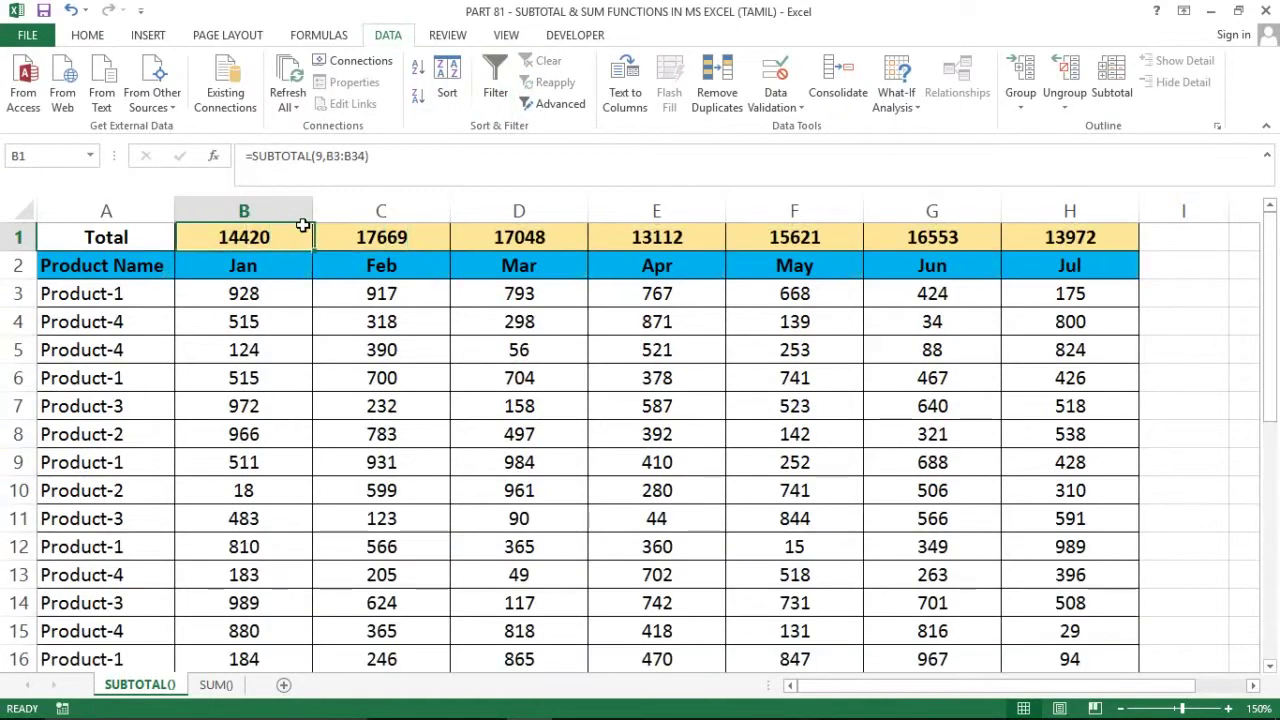
Review the unfiltered Jan column, checking the SUBTOTAL formula in B1, the header and the first value in B3.
key("Down")
key("Left")
key("Right")
key("Left")
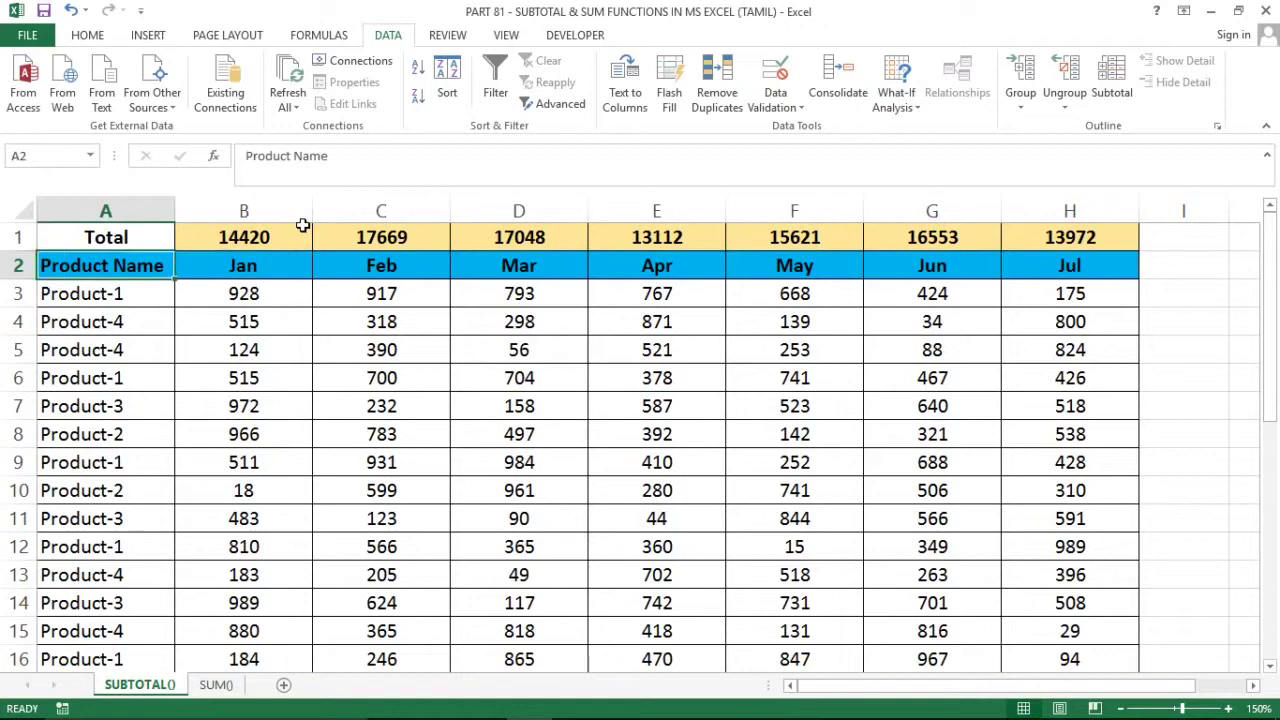
key("Right")
key("Up")
key("Right")
key("Left")
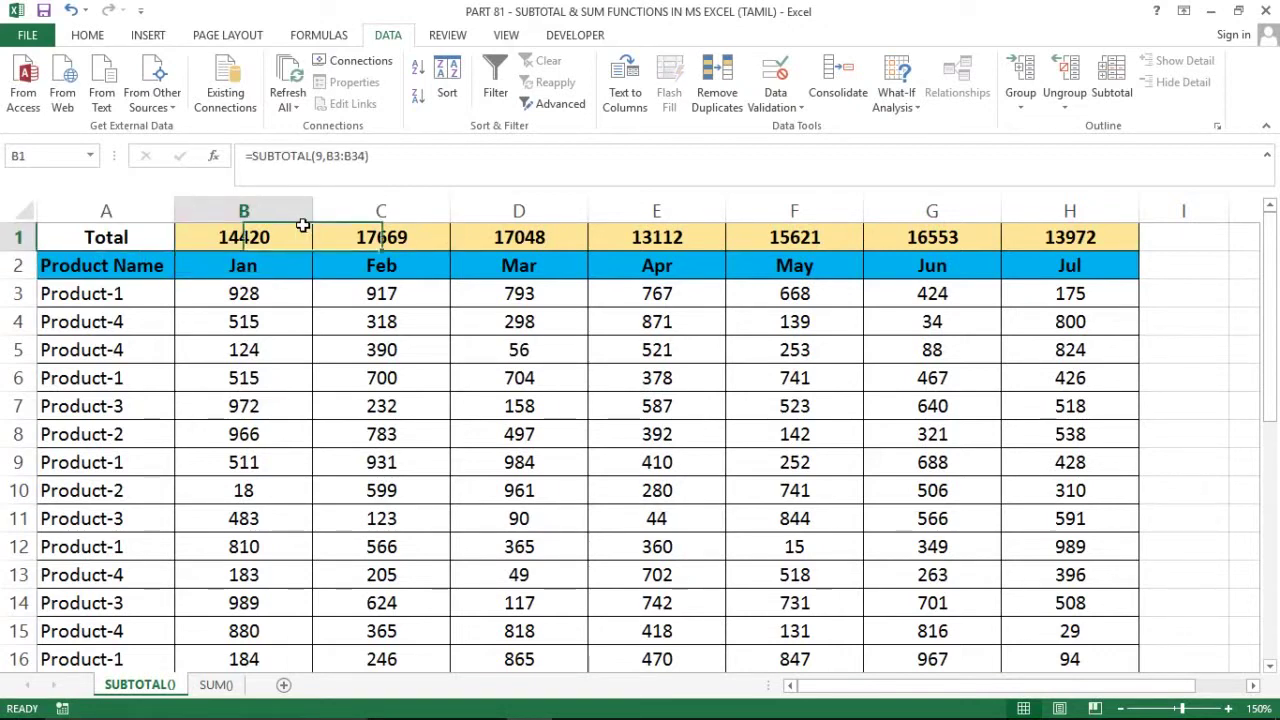
key("Down")
left_click(232, 289)
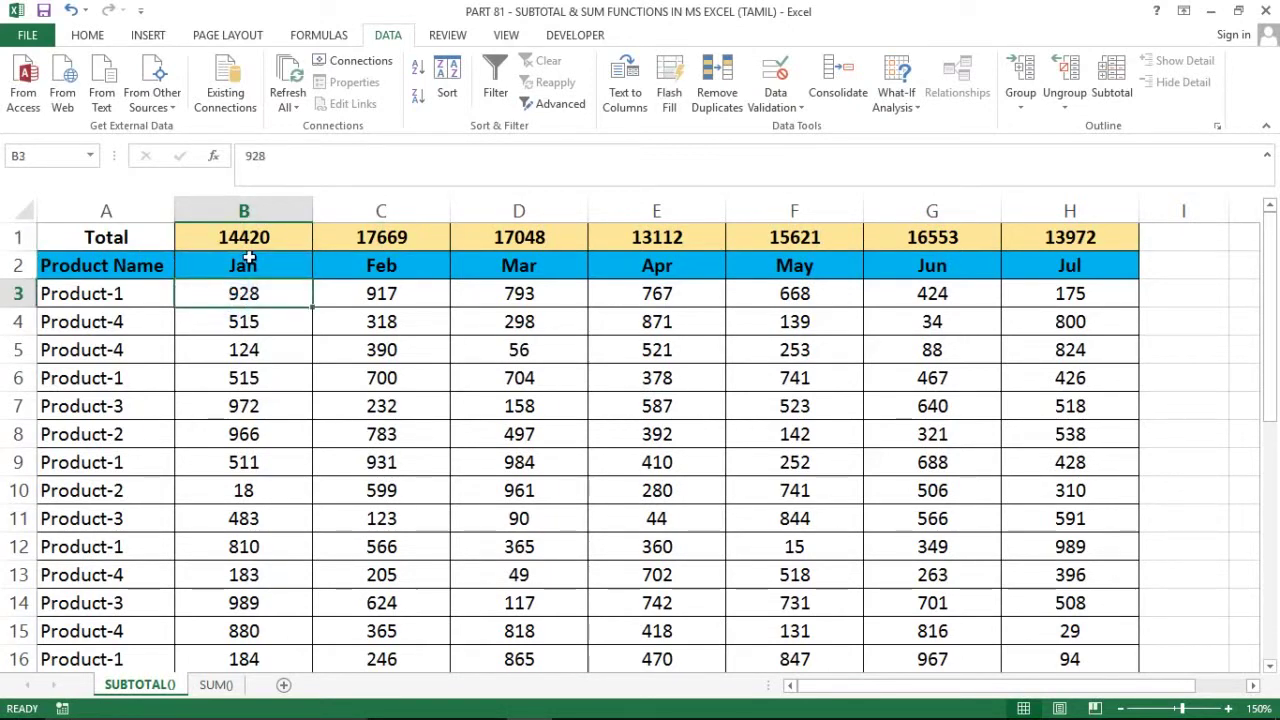
left_click(248, 258)
left_click(268, 237)
left_click(242, 292)
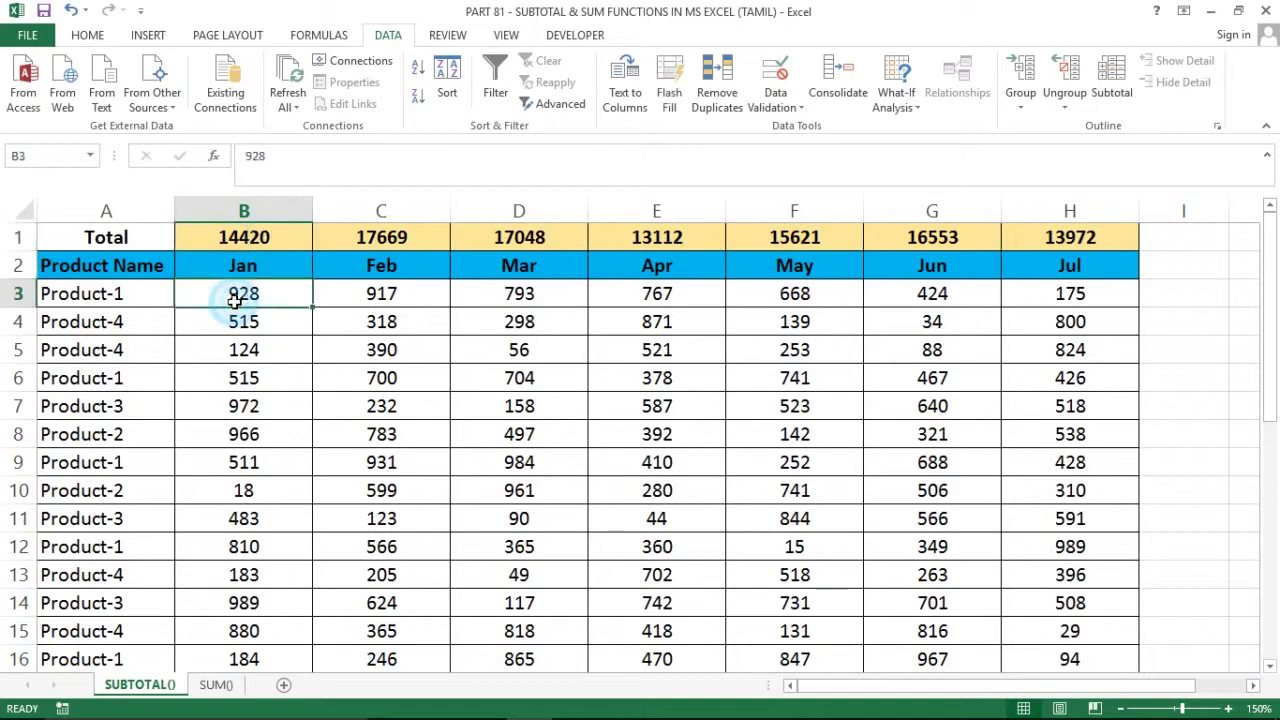
Open the SUM() sheet and highlight its monthly totals in B1:H1.
left_click(215, 686)
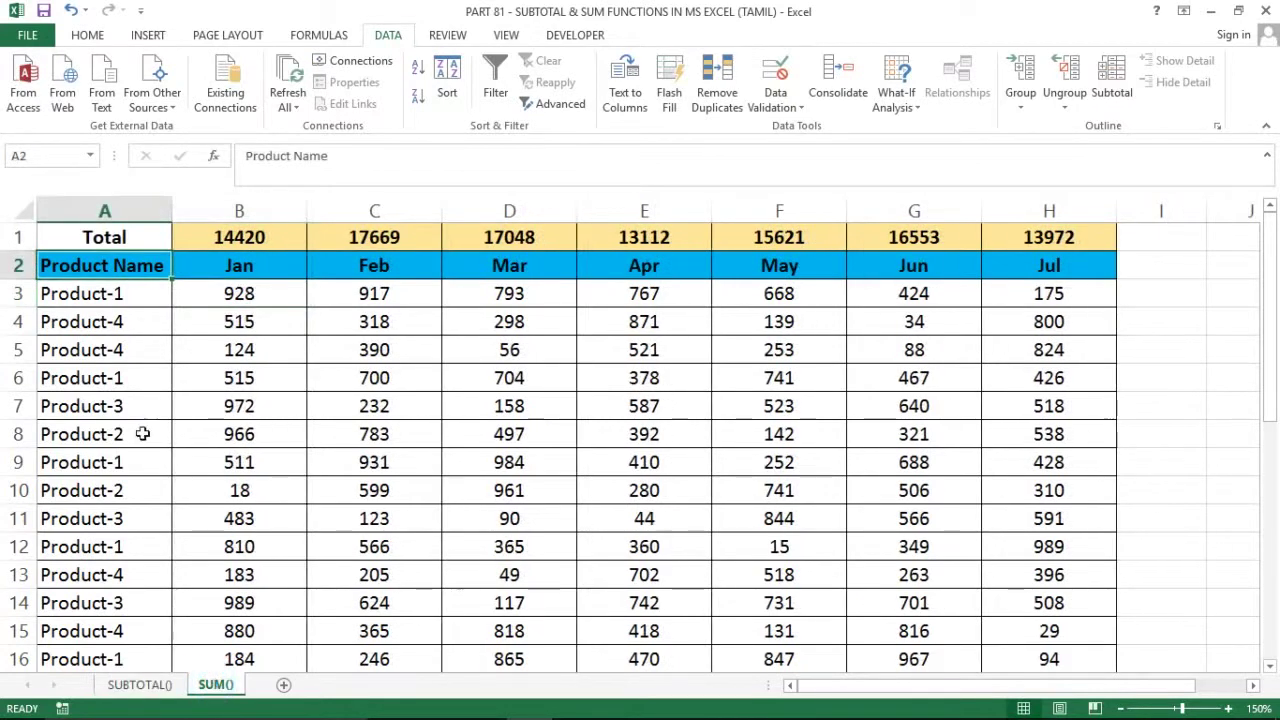
left_click(131, 287)
left_click(236, 243)
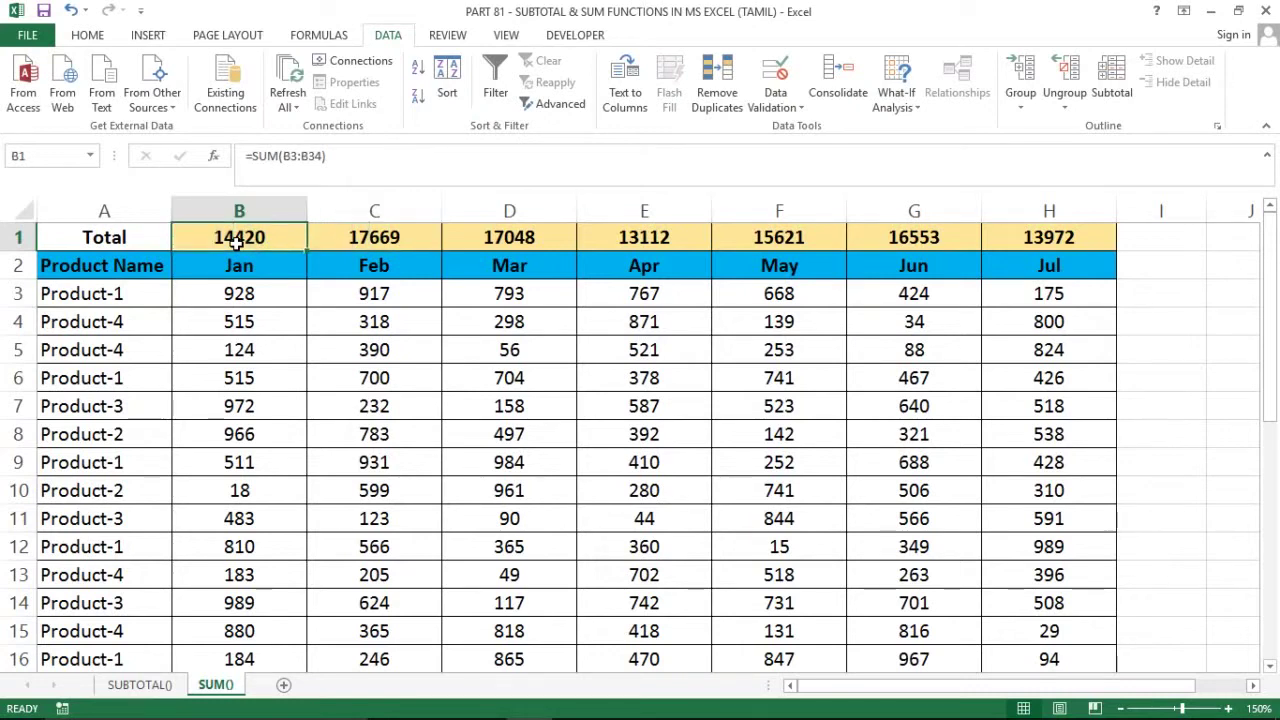
key("ctrl+shift+Right")
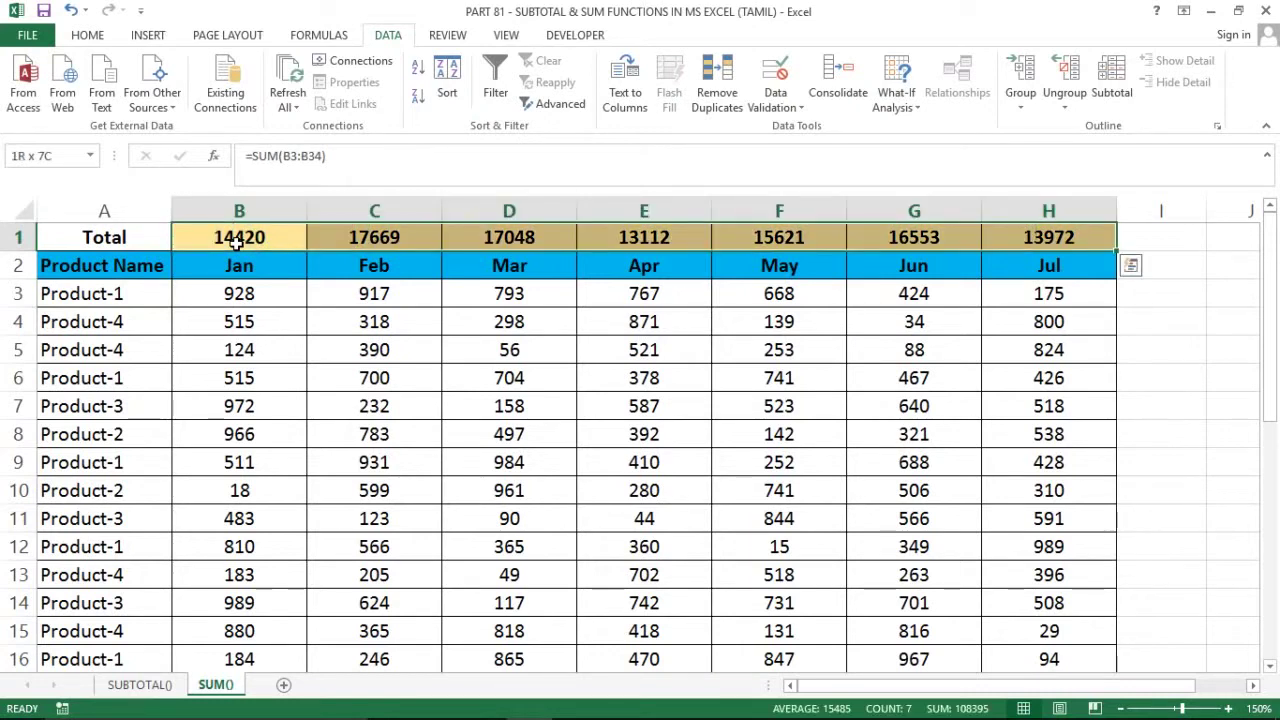
Compare the totals in B1:H1 on the SUBTOTAL() sheet with those on the SUM() sheet, finishing in A1 of SUM().
left_click(140, 685)
left_click(271, 244)
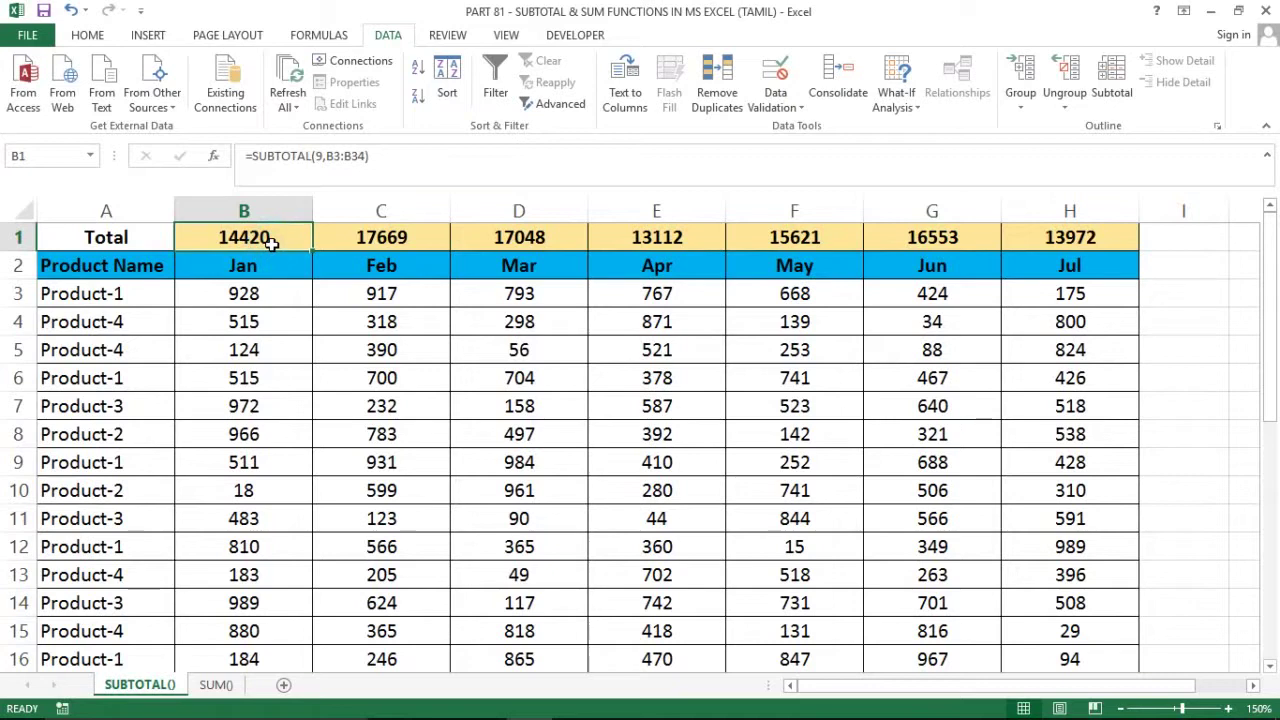
key("ctrl+shift+Right")
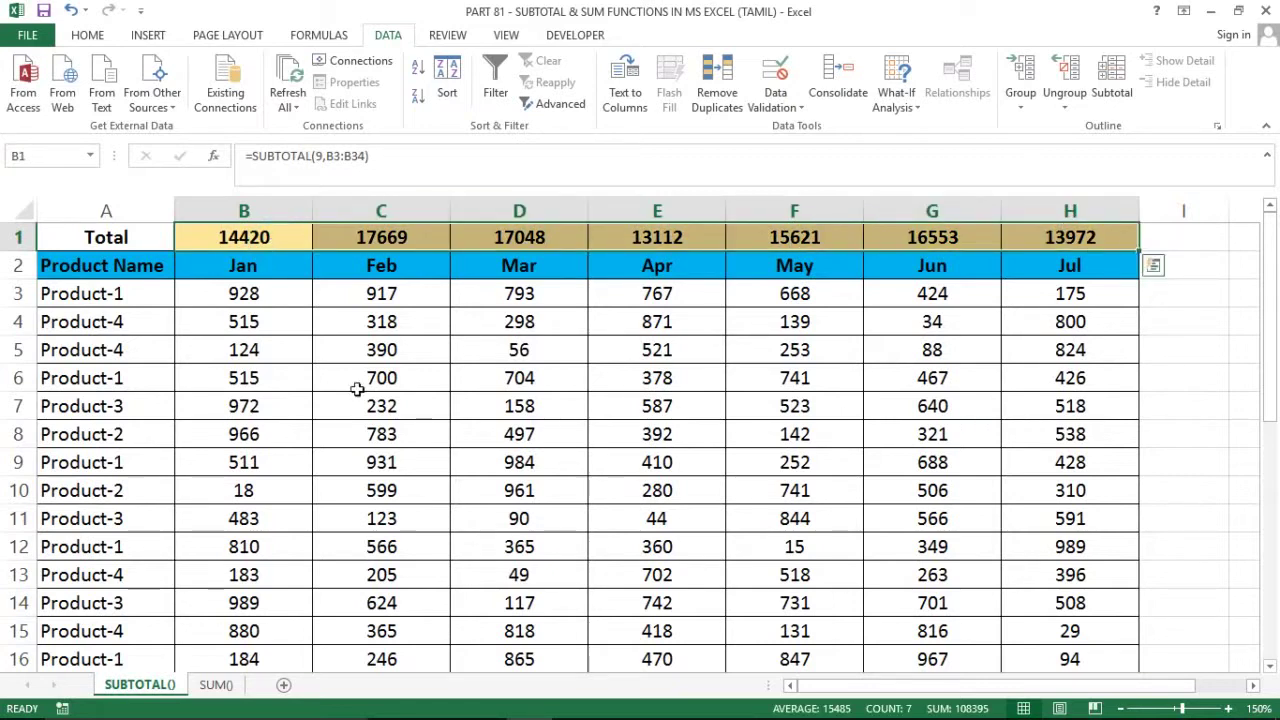
left_click(215, 685)
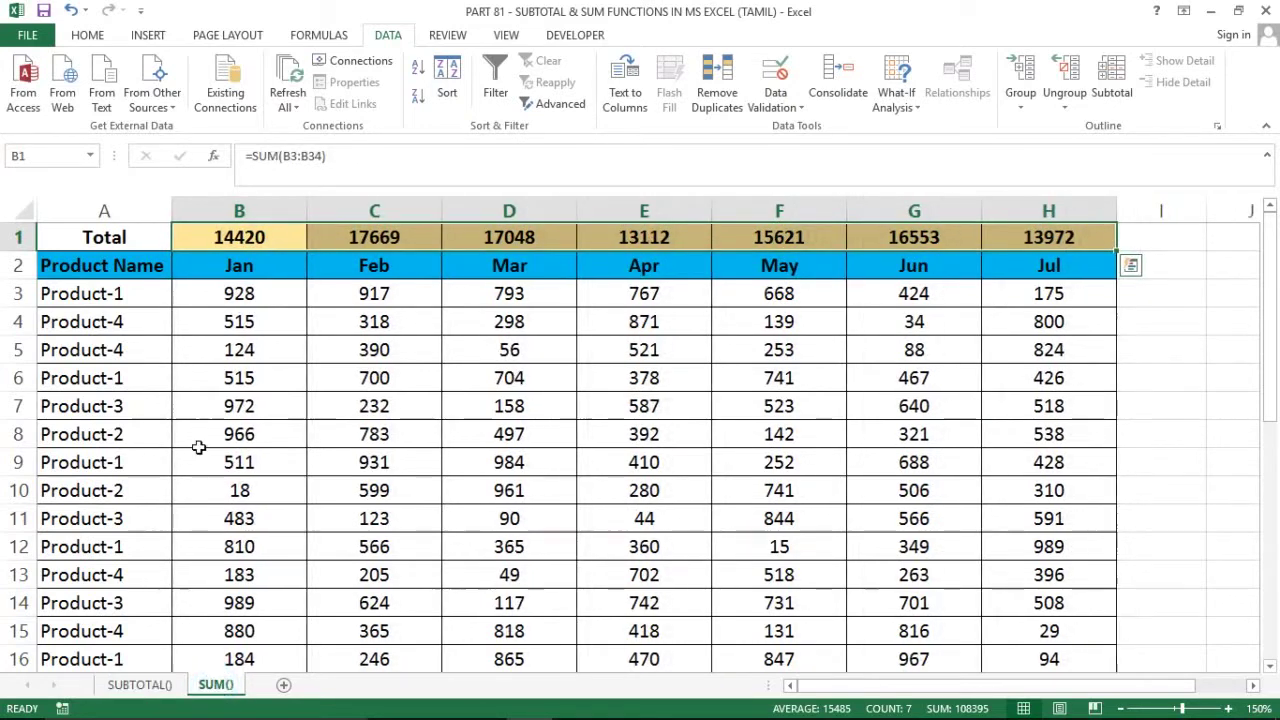
left_click(272, 250)
key("ctrl+shift+Right")
key("Home")
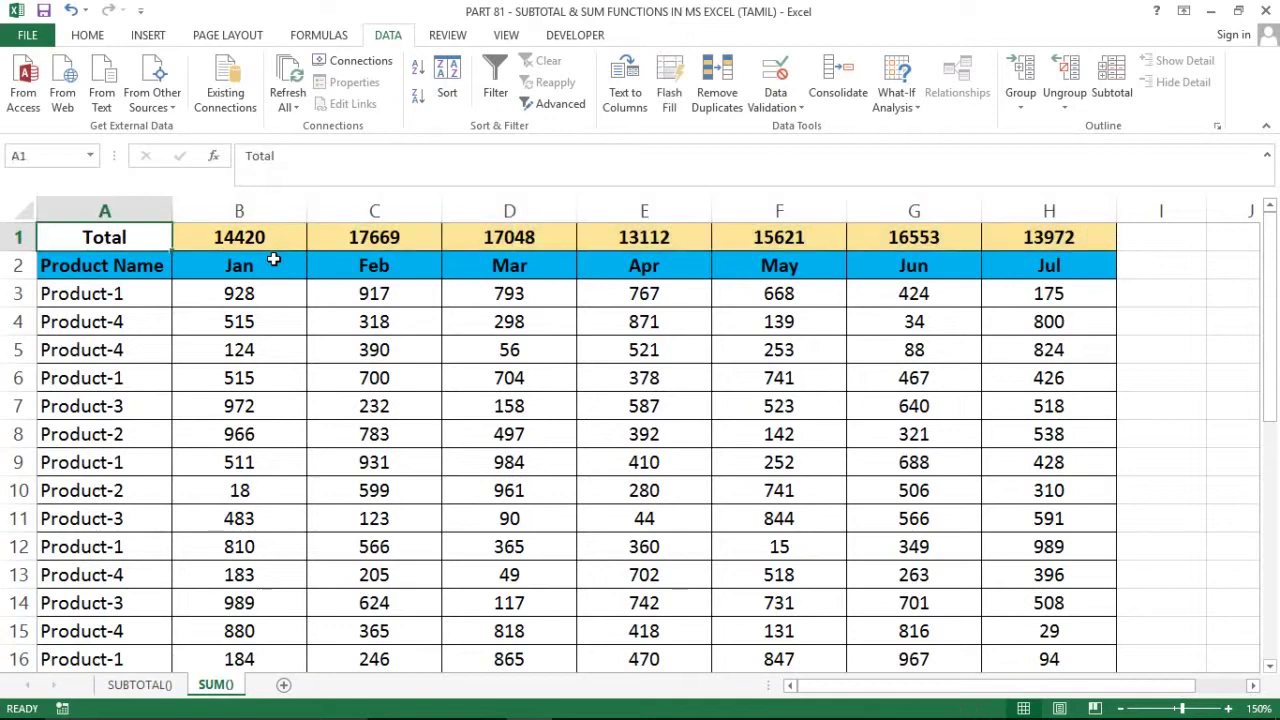
Inspect the cell range used by the SUM formula in B1, leave it as is, and go to the Product Name header.
left_click(272, 252)
key("F2")
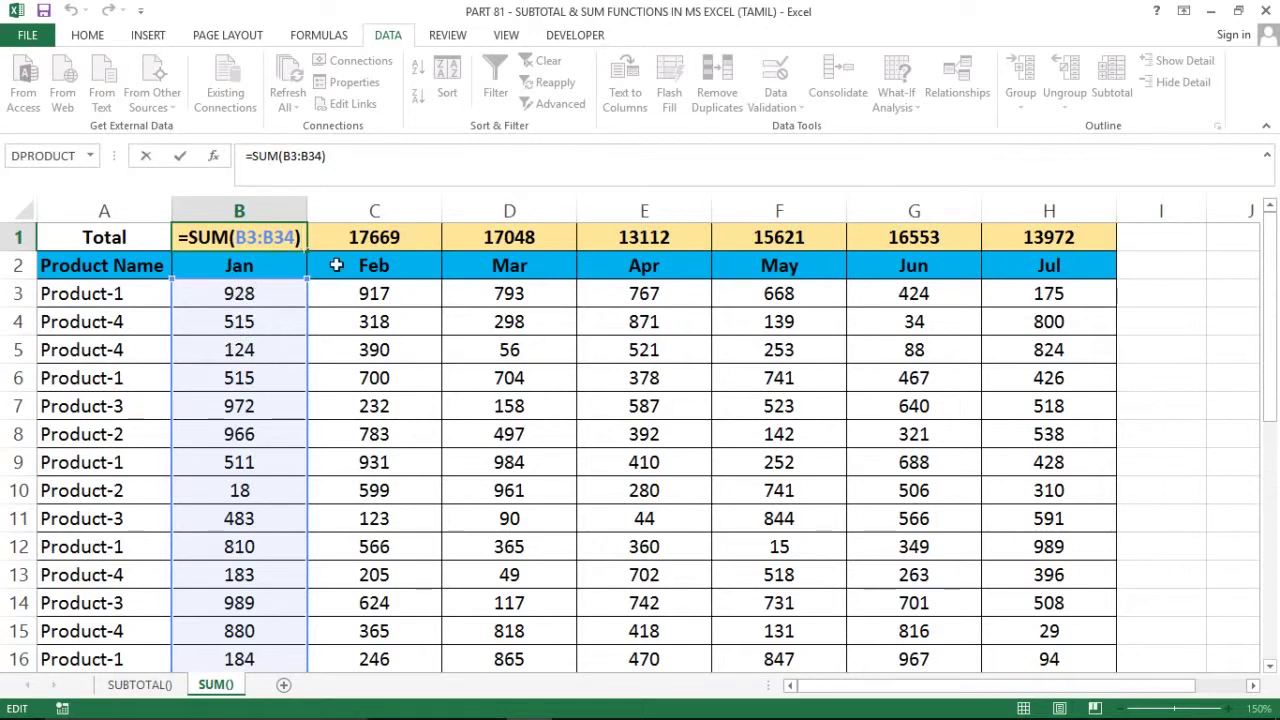
key("ctrl+Return")
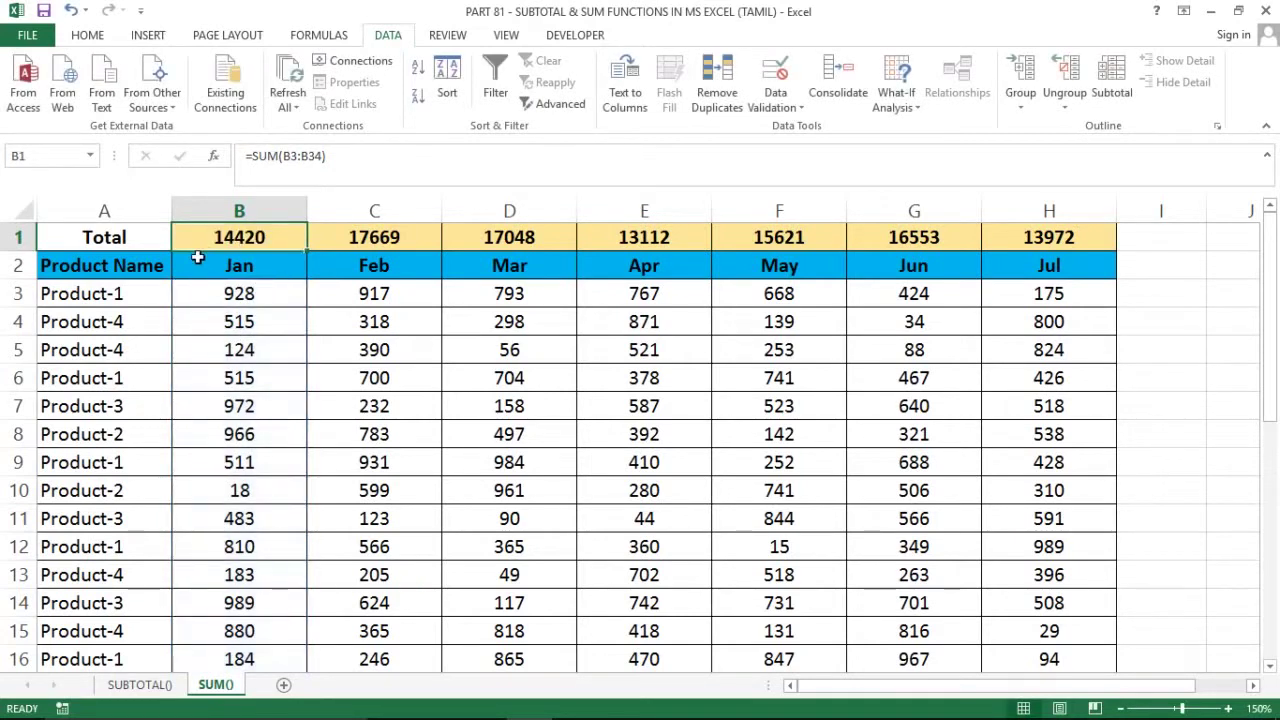
key("Down")
key("Left")
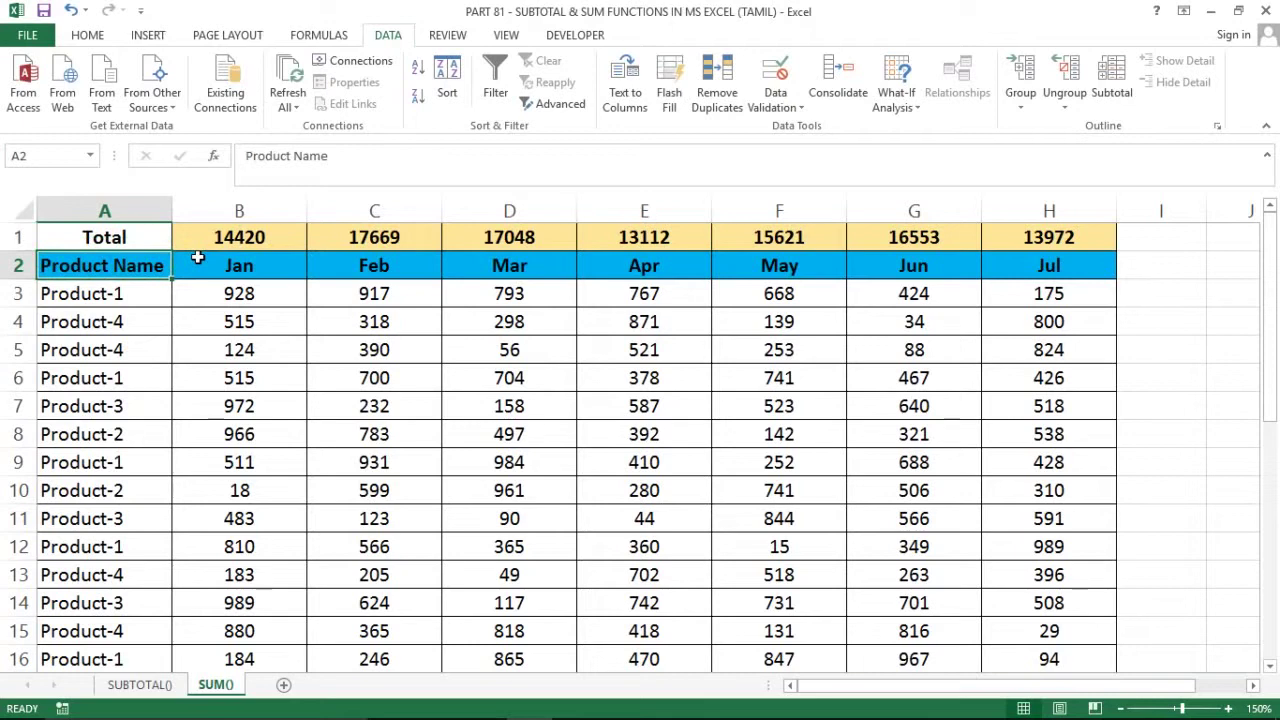
Turn on filtering for the SUM() sheet's header row and filter Product Name to show only Product-1.
key("ctrl+shift+l")
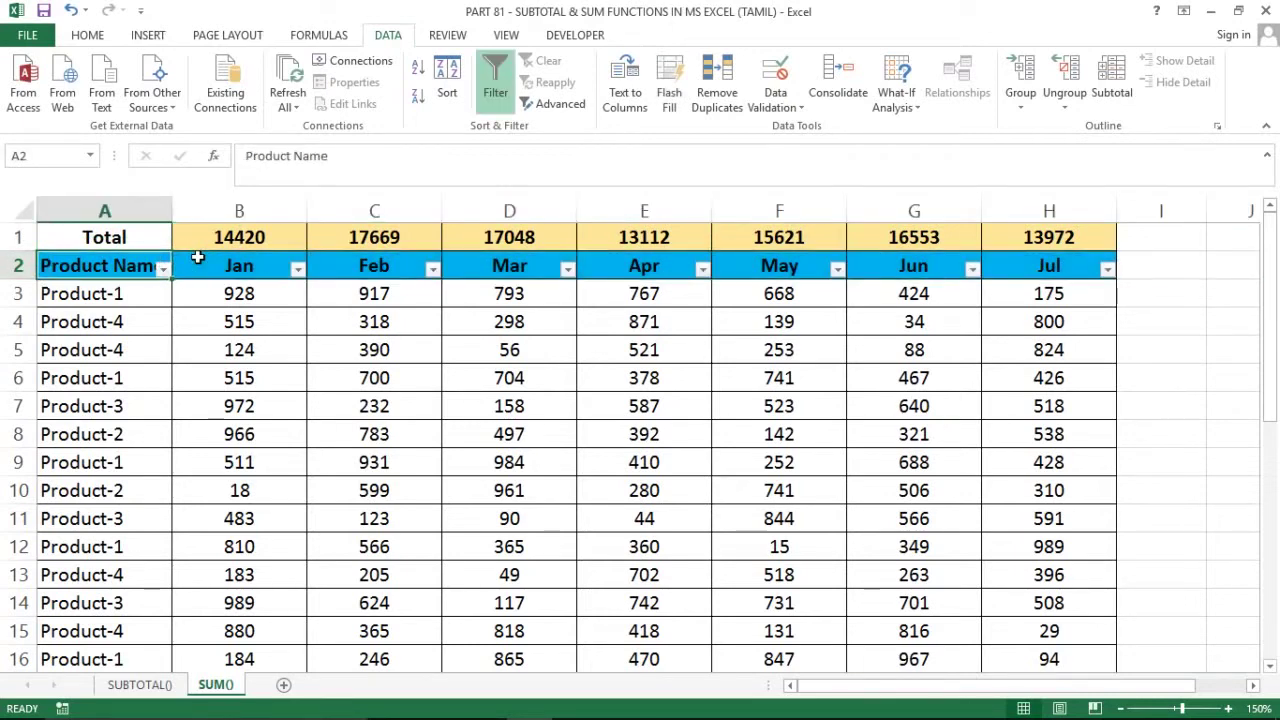
key("alt+Down")
key("e")
key("Down")
key("Up")
key("space")
key("Down")
key("space")
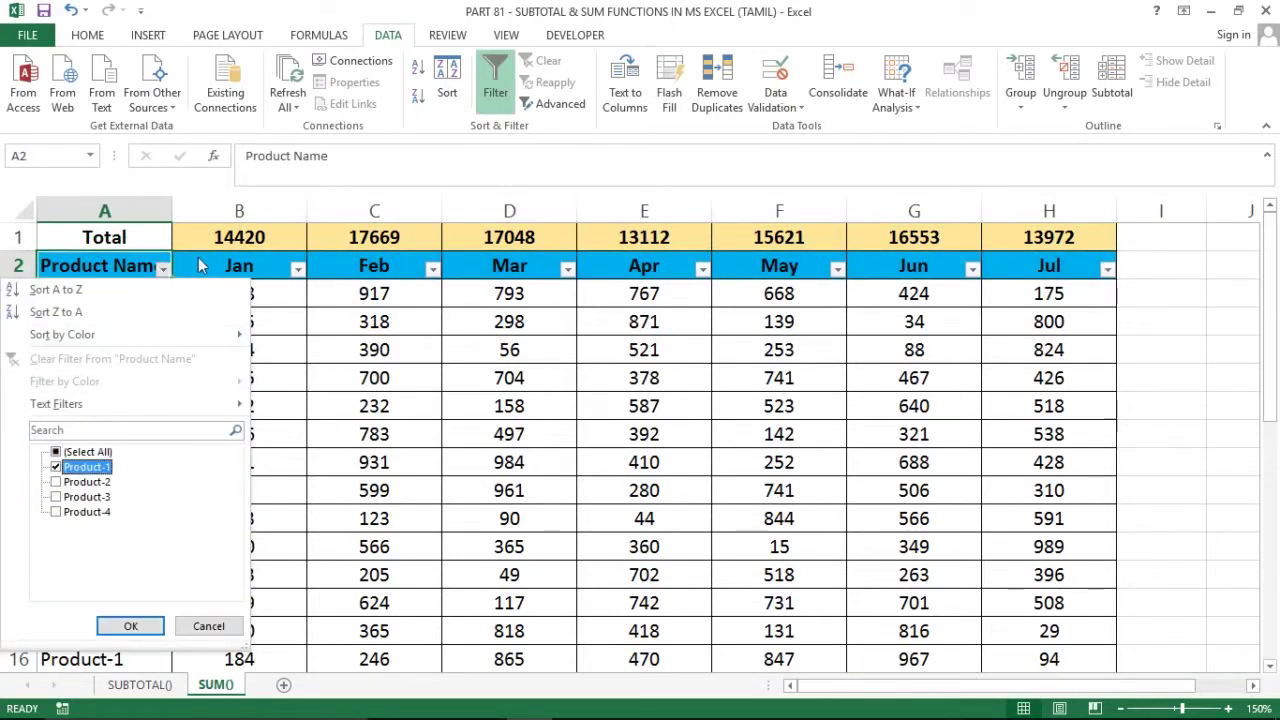
key("Return")
Highlight the filtered Jan values from B3 downward and compare them with the SUM totals in B1 and C1.
key("Right")
key("Down")
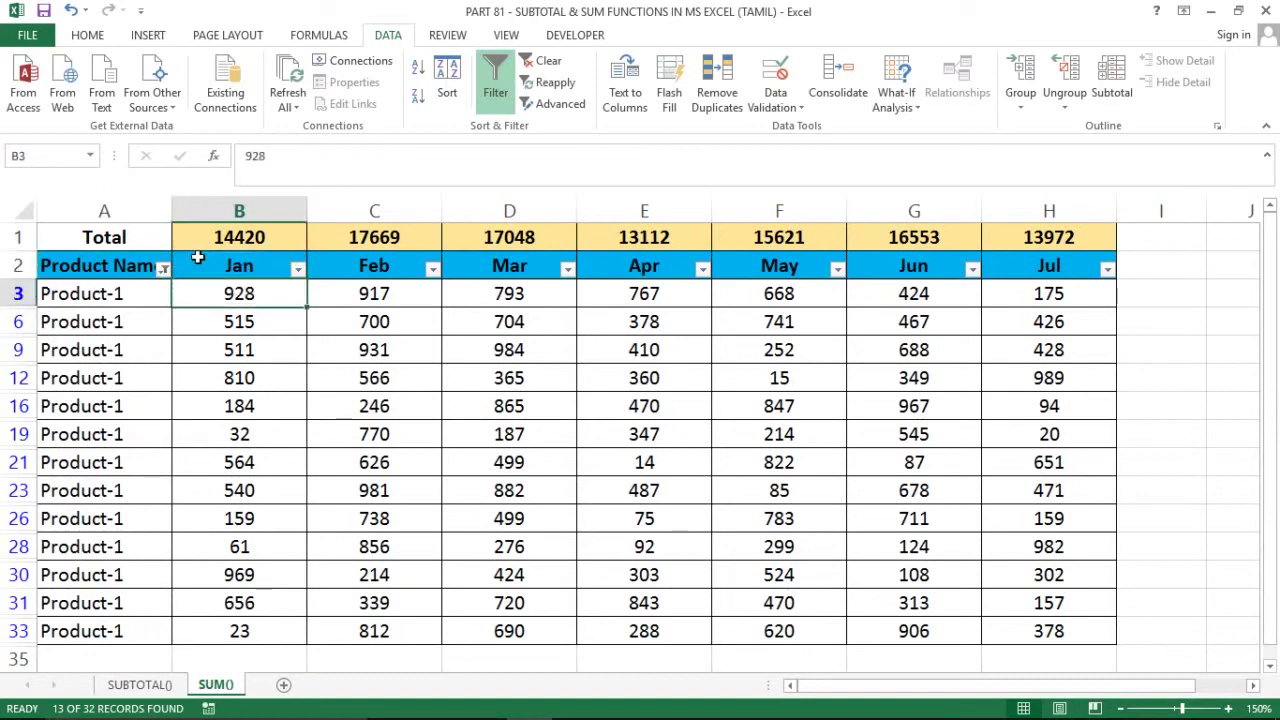
key("ctrl+shift+Down")
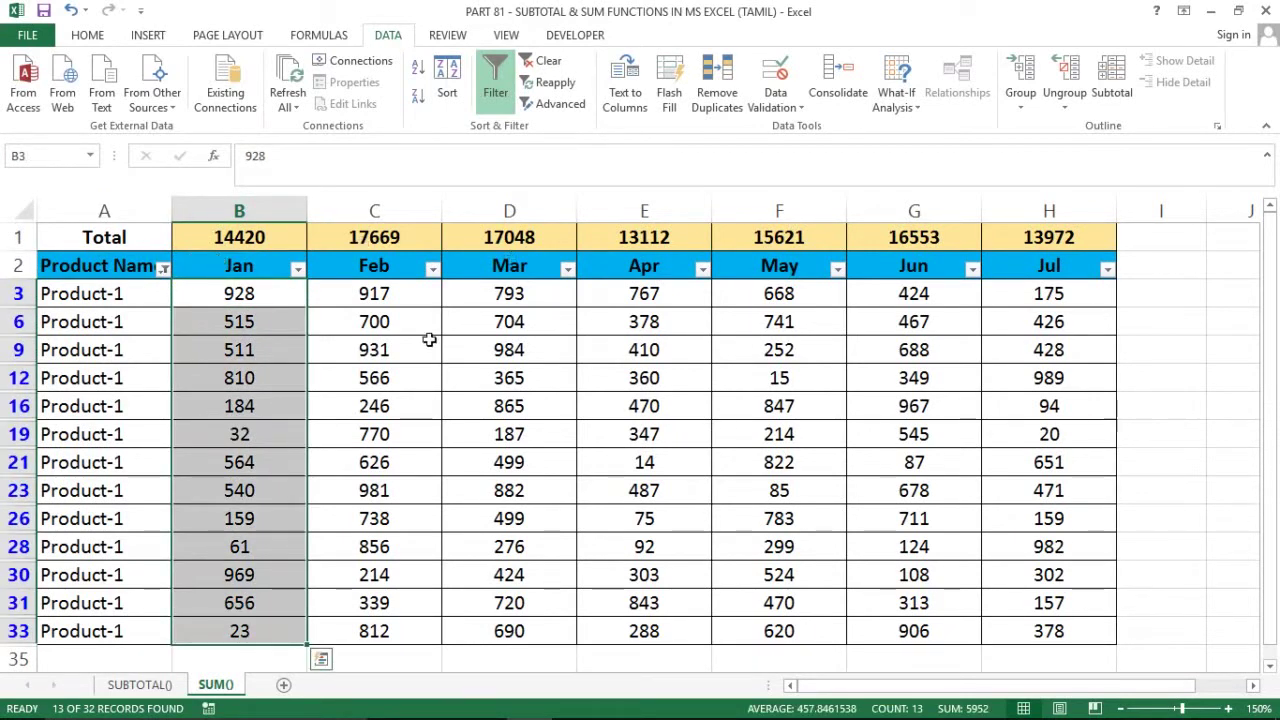
left_click(248, 232)
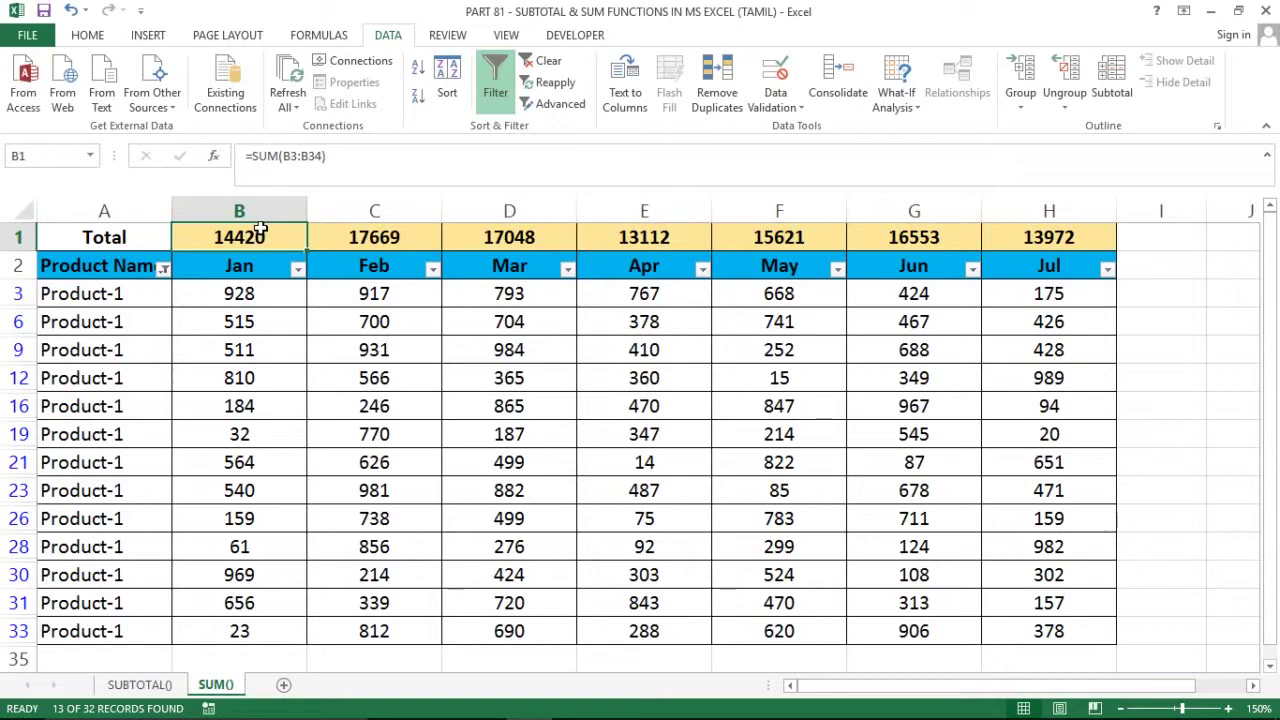
left_click(388, 235)
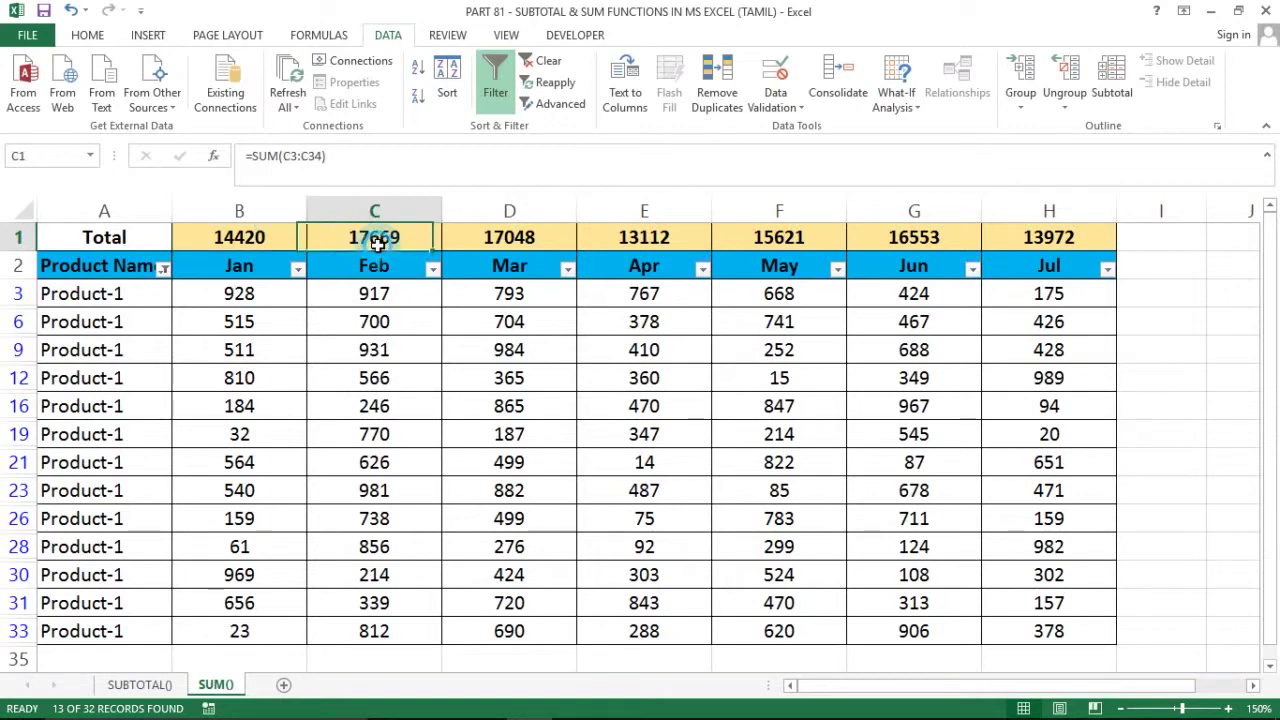
Change the Product Name filter to show only Product-2 instead of Product-1.
left_click(150, 265)
left_click(163, 268)
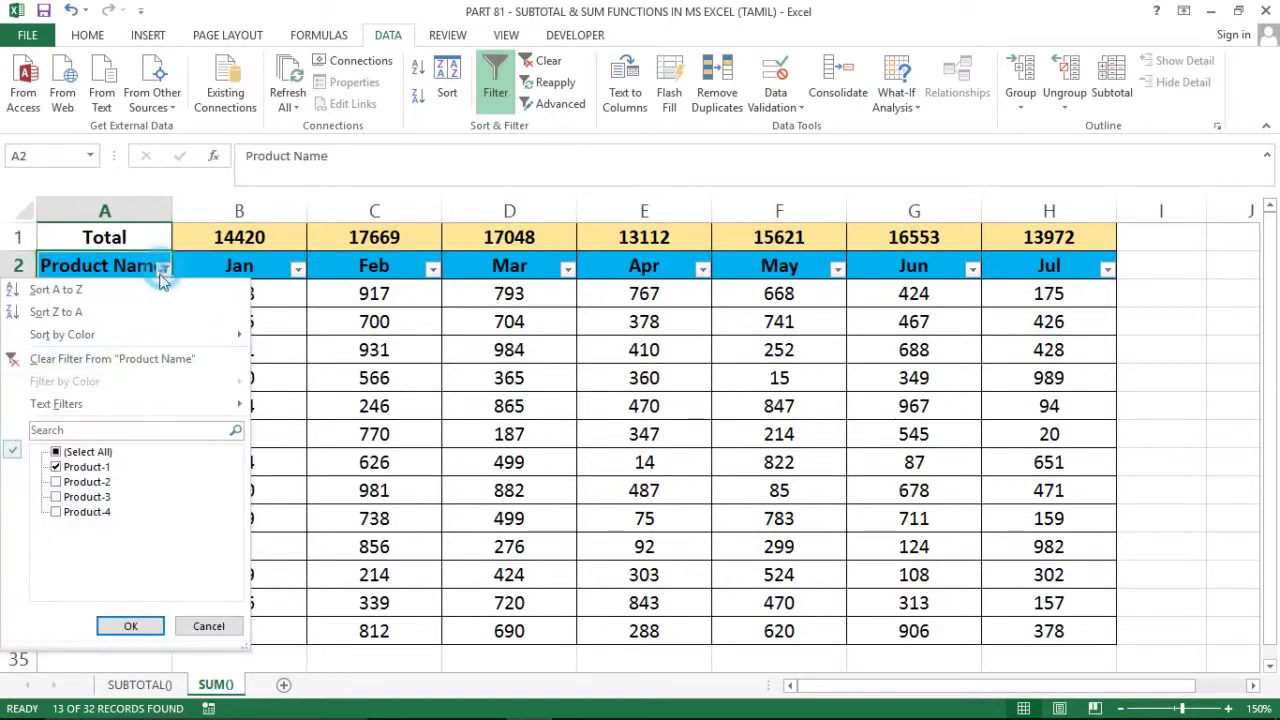
left_click(74, 468)
left_click(78, 482)
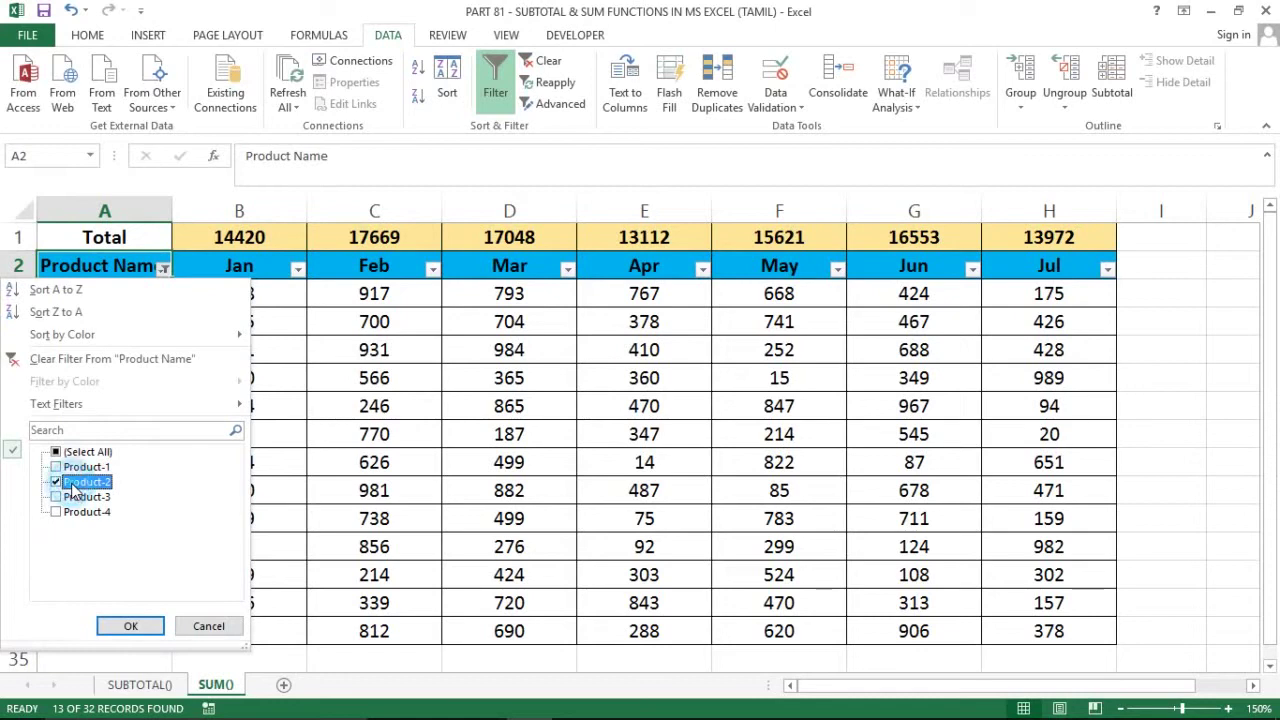
left_click(130, 627)
Examine the SUM totals in B1:H1 against the rows filtered to Product-2, finishing in A1.
left_click(256, 249)
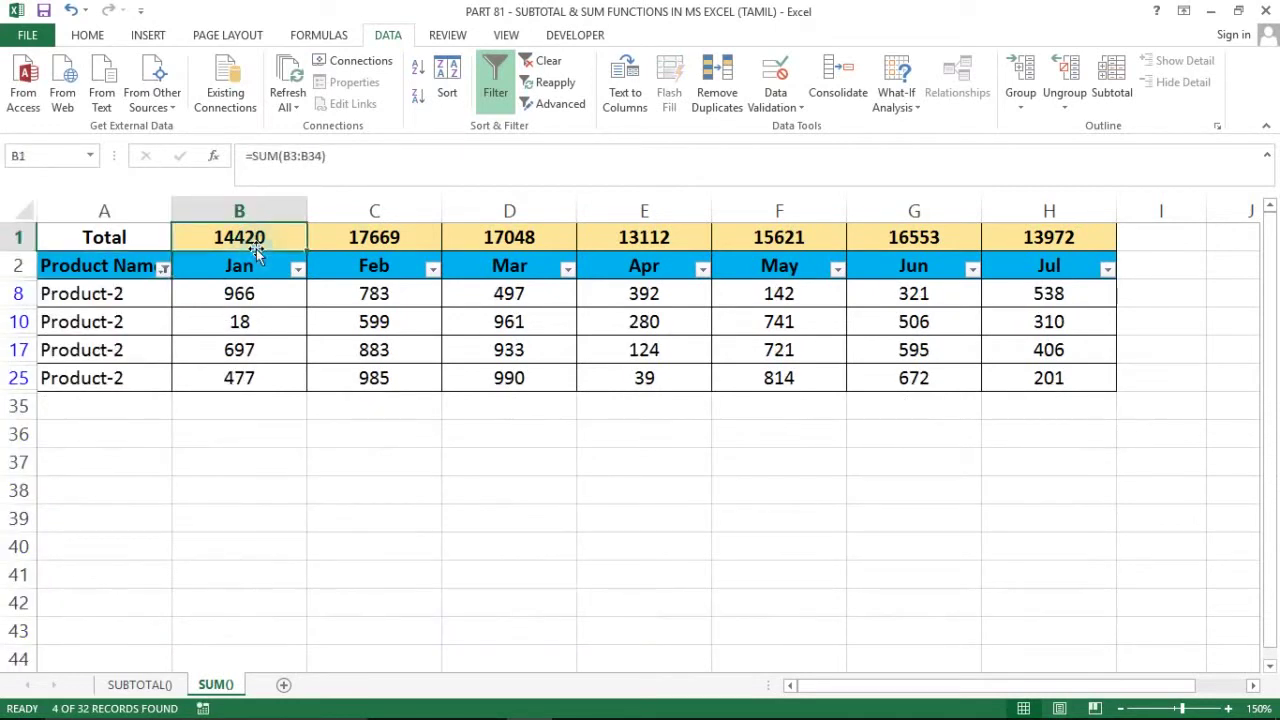
key("Right")
key("Left")
key("shift+Right")
key("shift+Right")
key("shift+Right")
key("shift+Right")
key("shift+Right")
key("shift+Right")
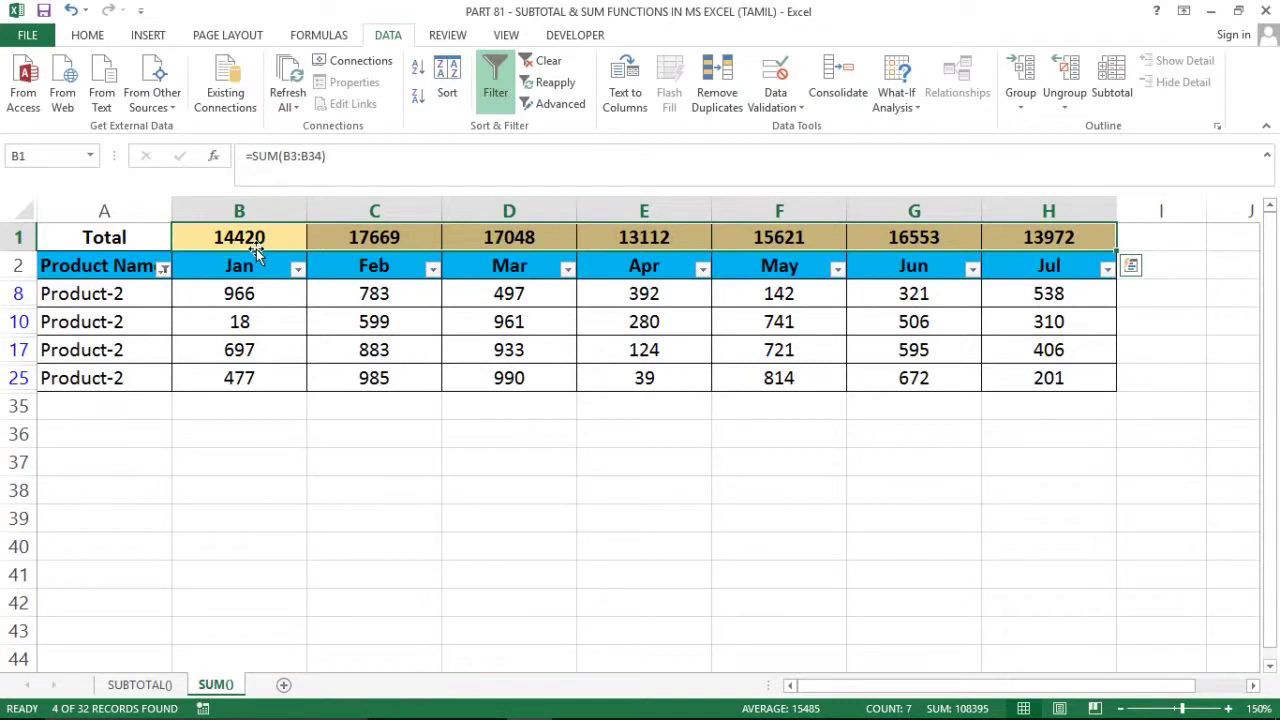
left_click(288, 294)
left_click(266, 274)
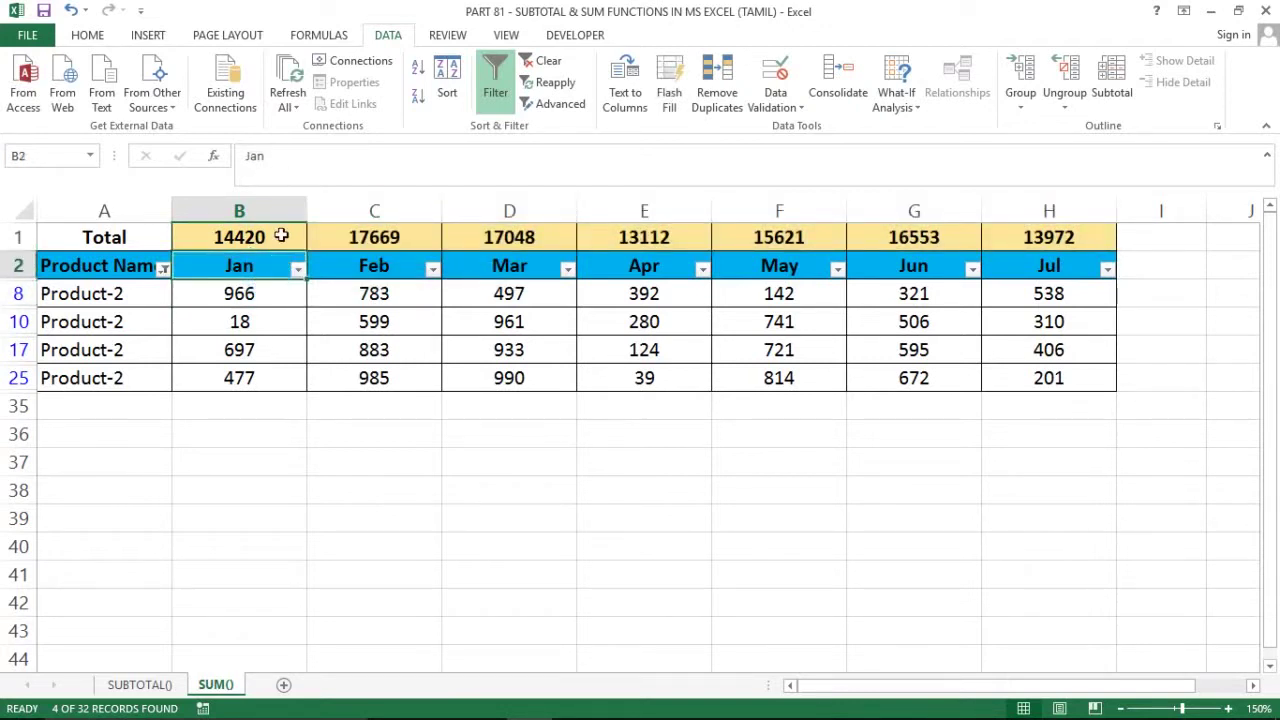
left_click(282, 236)
key("Left")
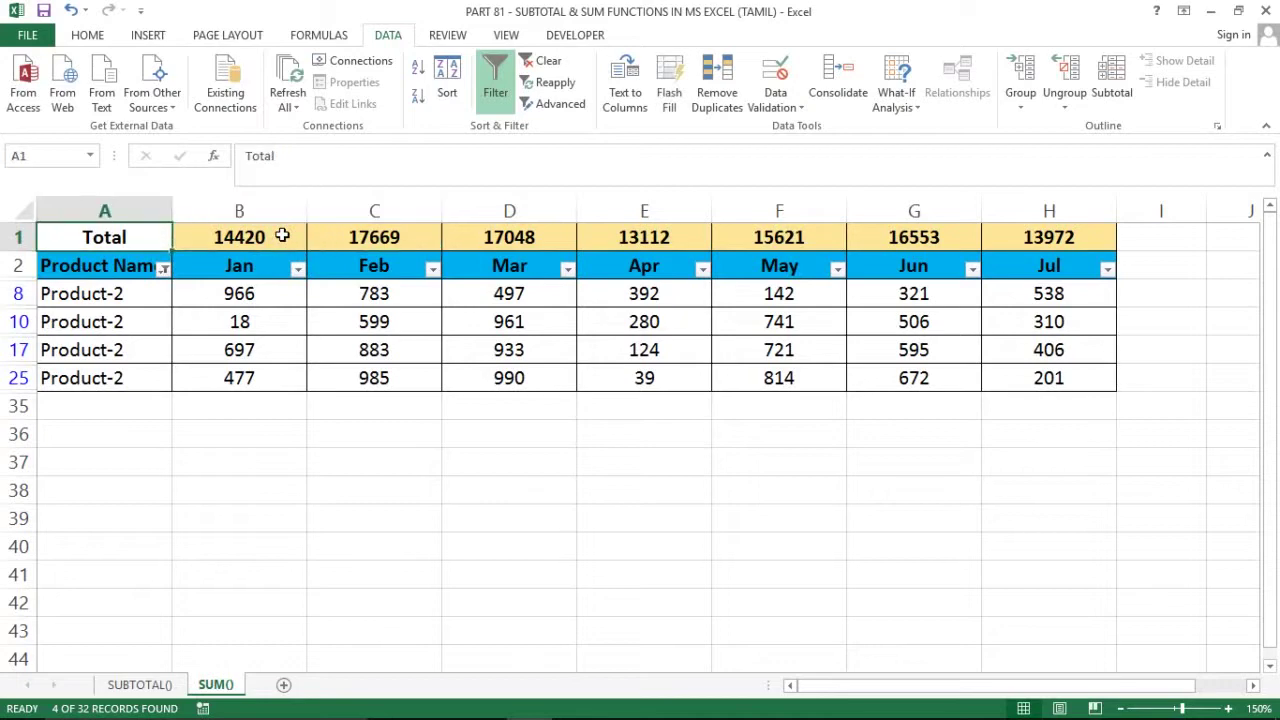
Remove the filter from the SUM() sheet's table and go to the Product Name header.
key("alt+a")
key("t")
key("Down")
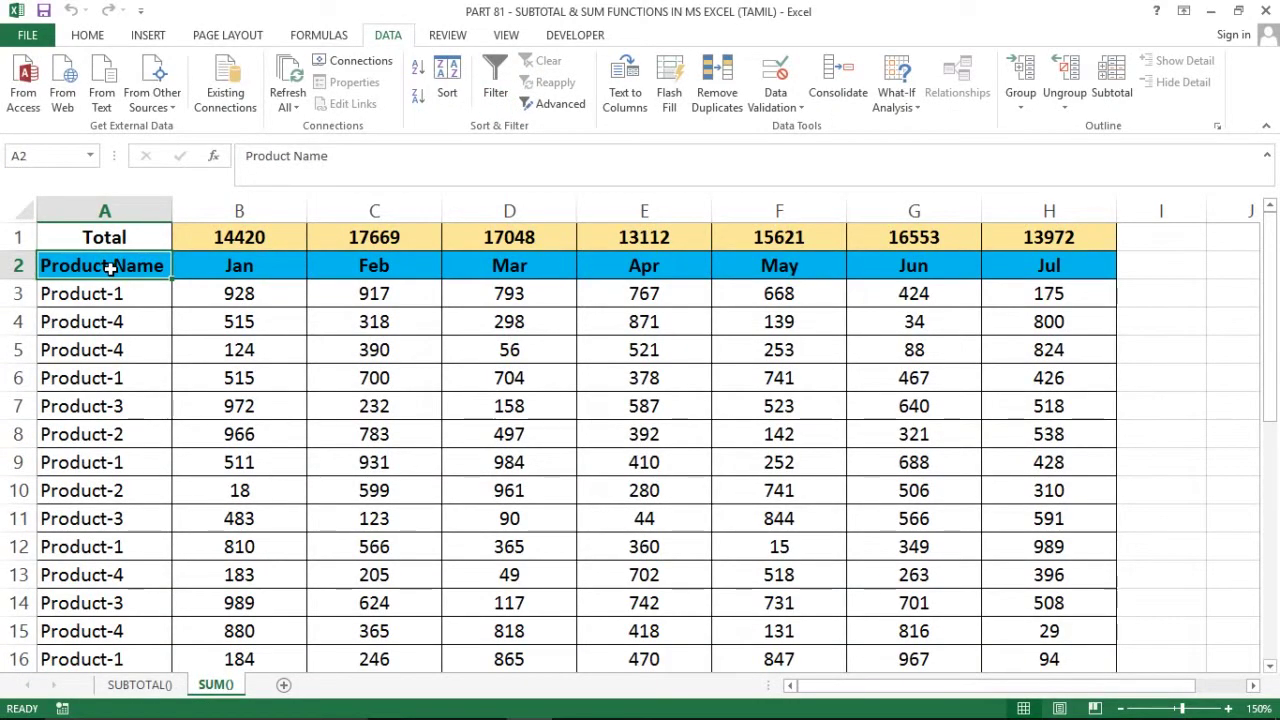
Copy the product table from the Product Name header in A2 through column H, without the totals row, and paste it at A2 of a new sheet.
key("ctrl+shift+Right")
key("ctrl+shift+Down")
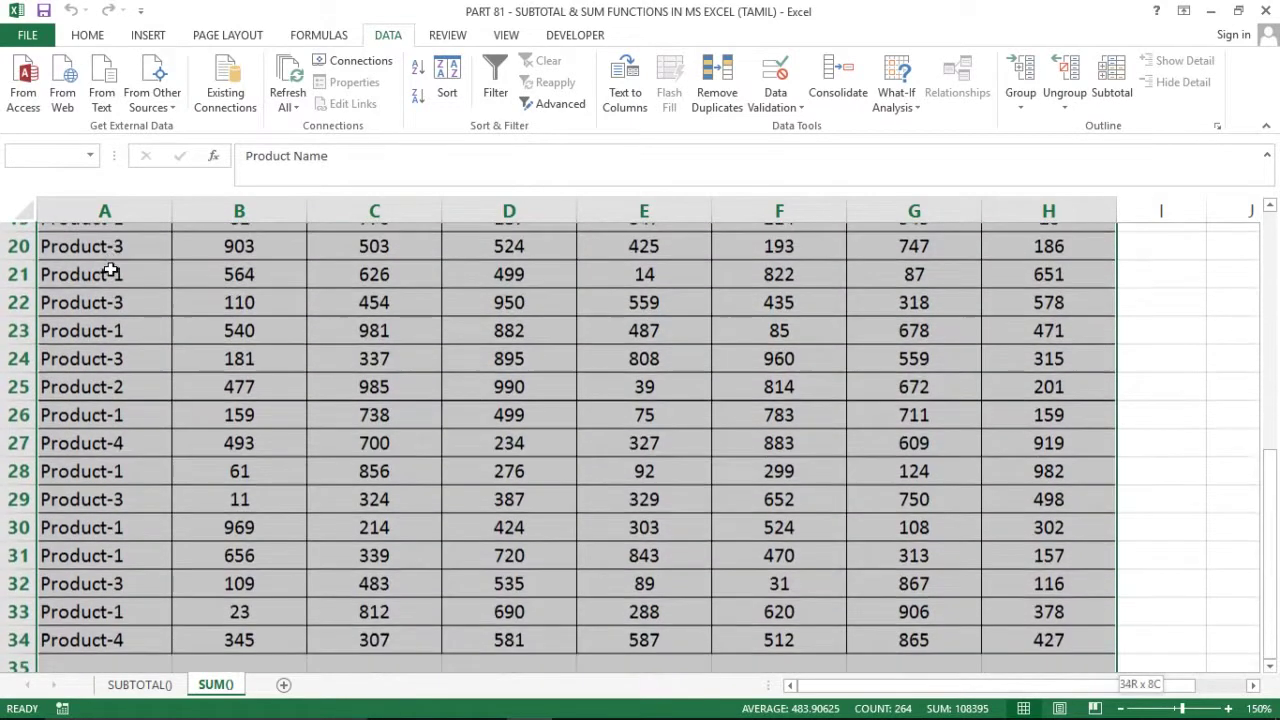
key("ctrl+c")
key("ctrl+Home")
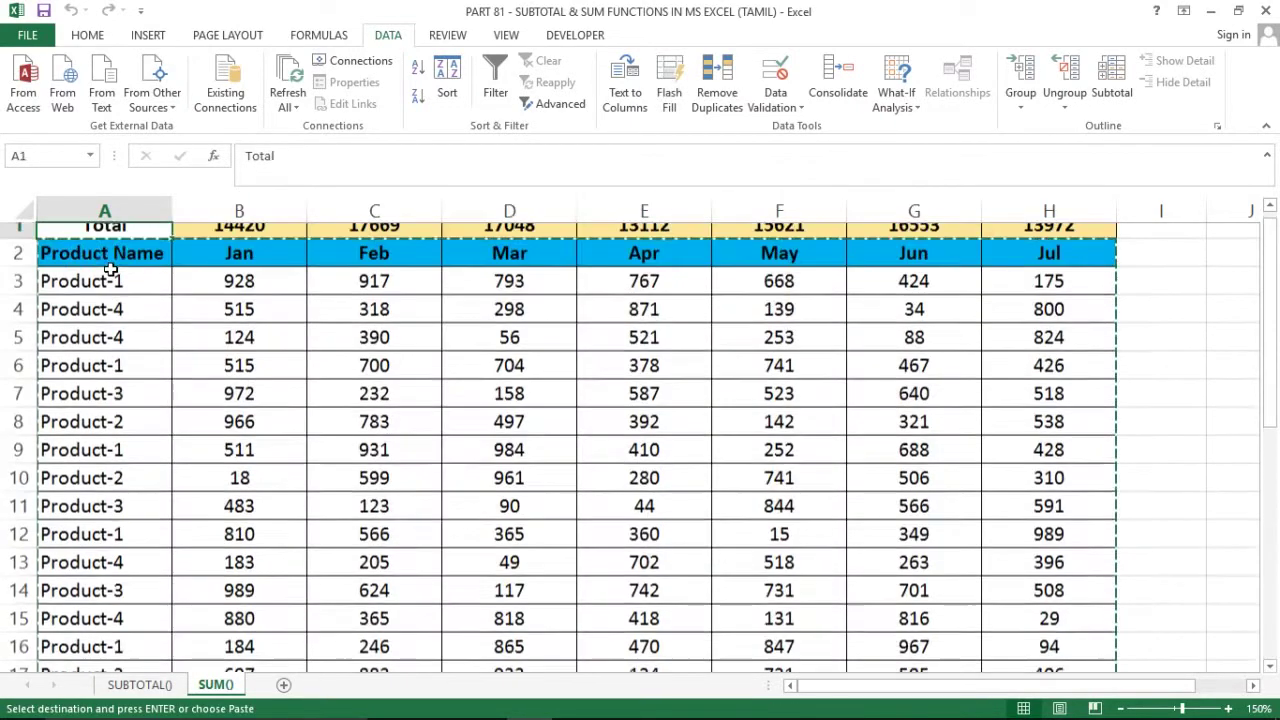
left_click(110, 262)
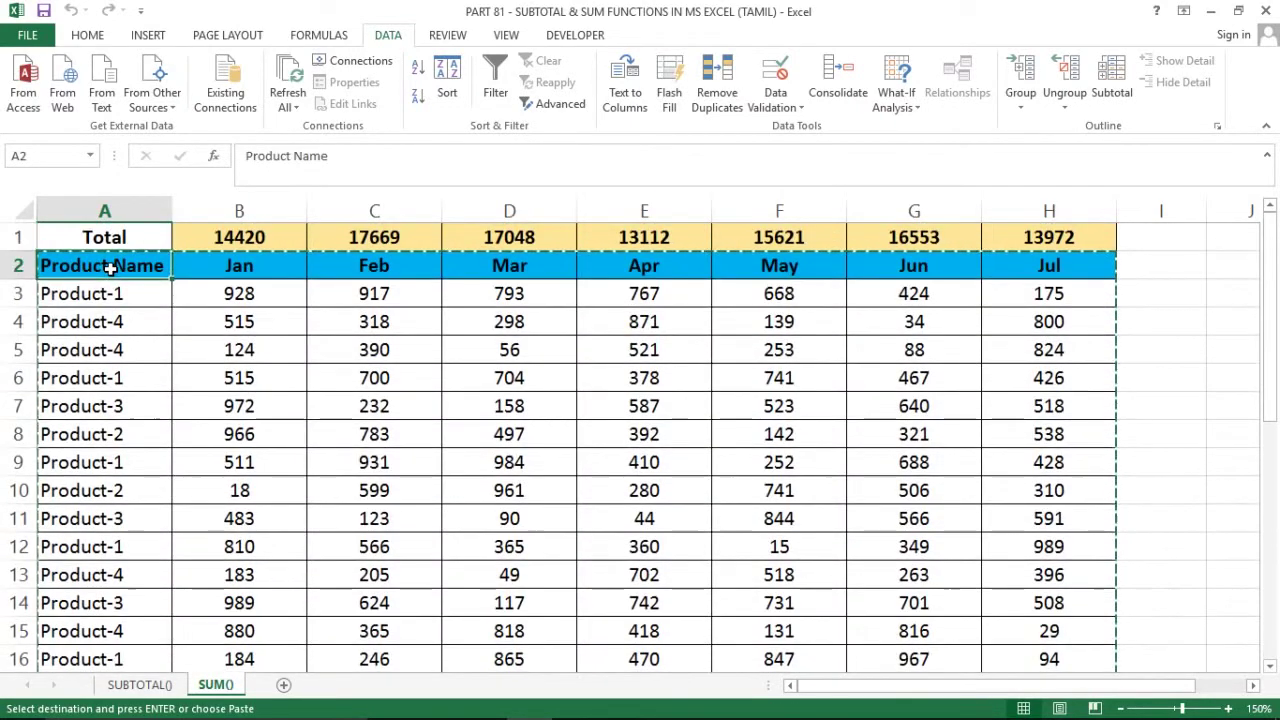
left_click(283, 688)
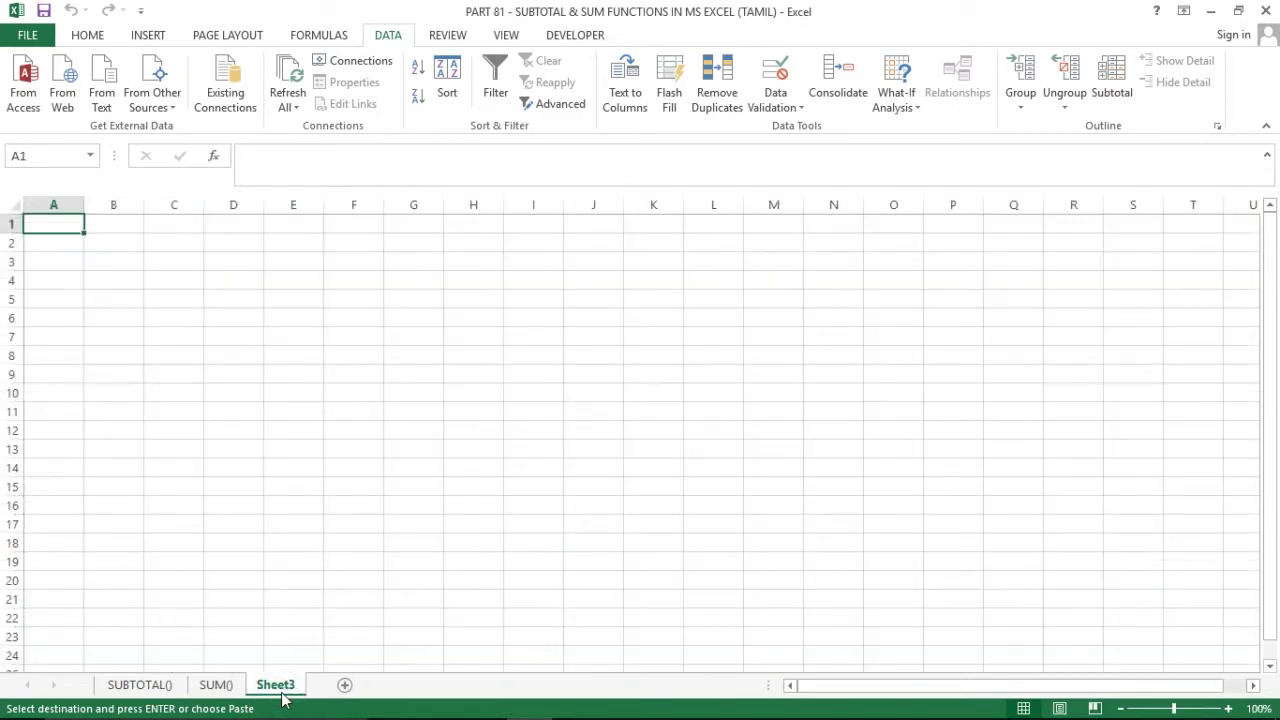
left_click(54, 241)
key("ctrl+v")
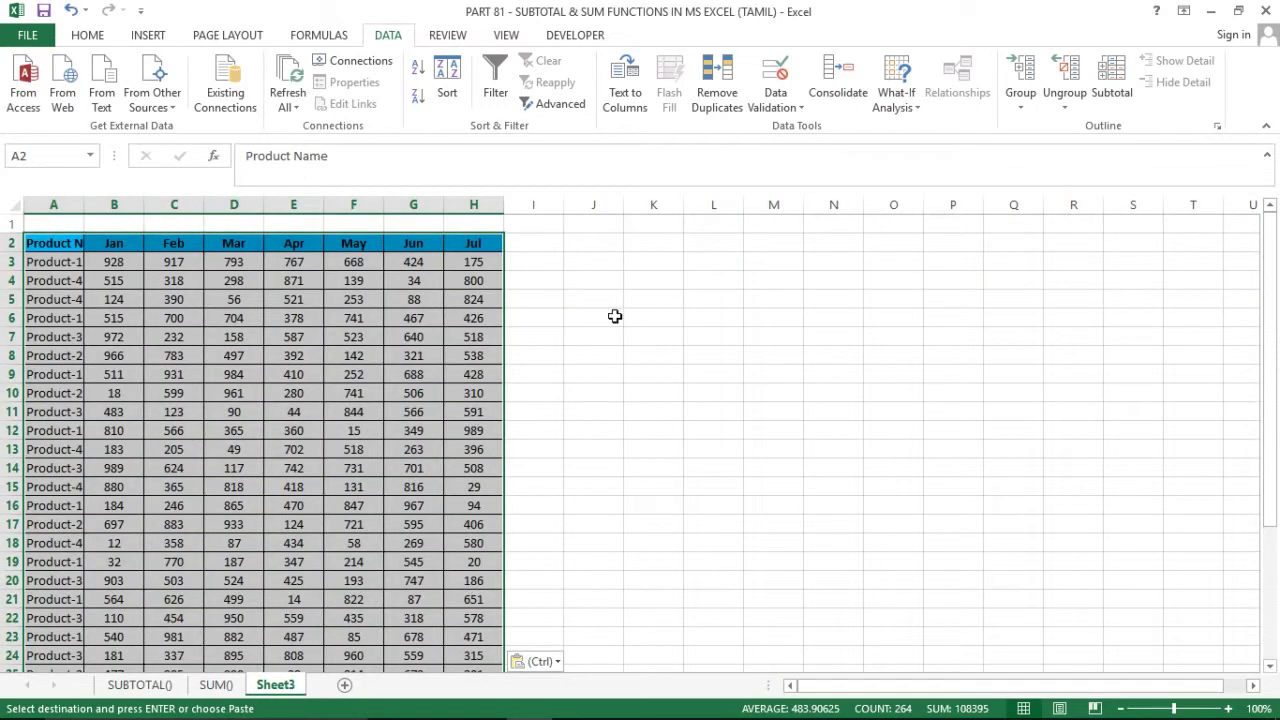
Delete the empty row 1 above the pasted table on the new sheet.
left_click(1228, 708)
left_click(1228, 708)
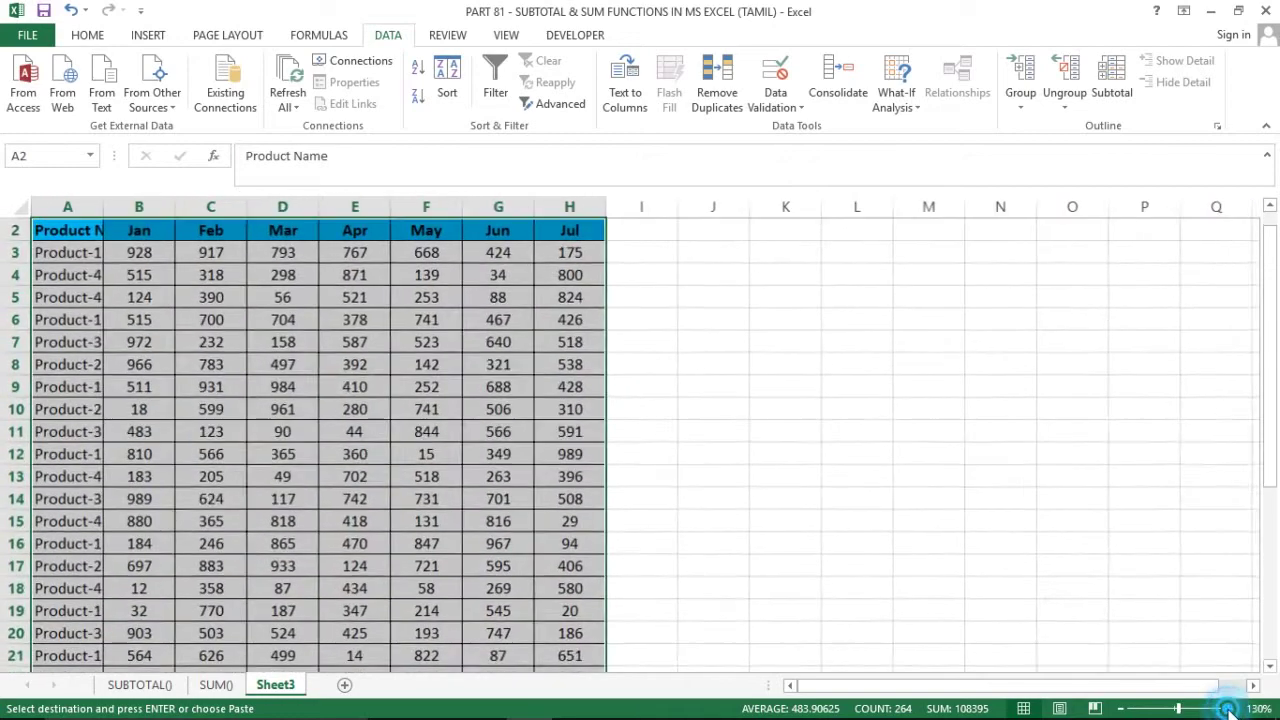
left_click(1228, 708)
left_click(1228, 708)
left_click(1228, 708)
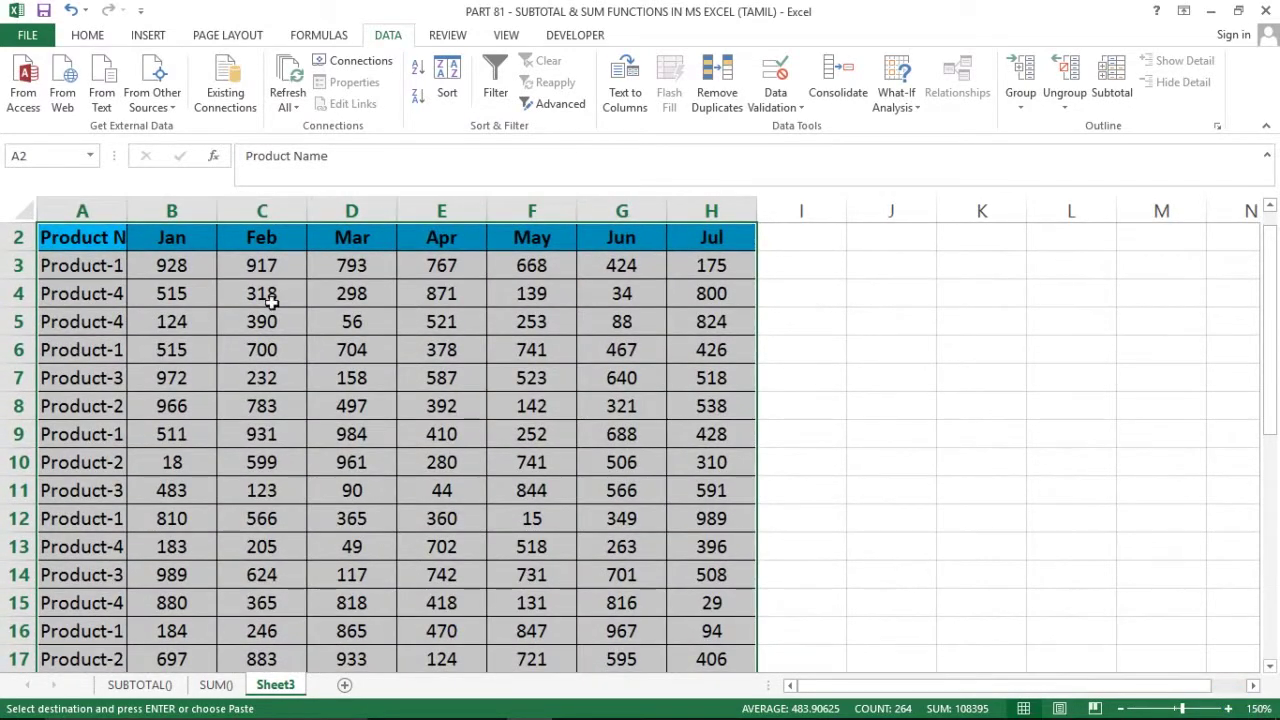
key("Up")
key("shift+space")
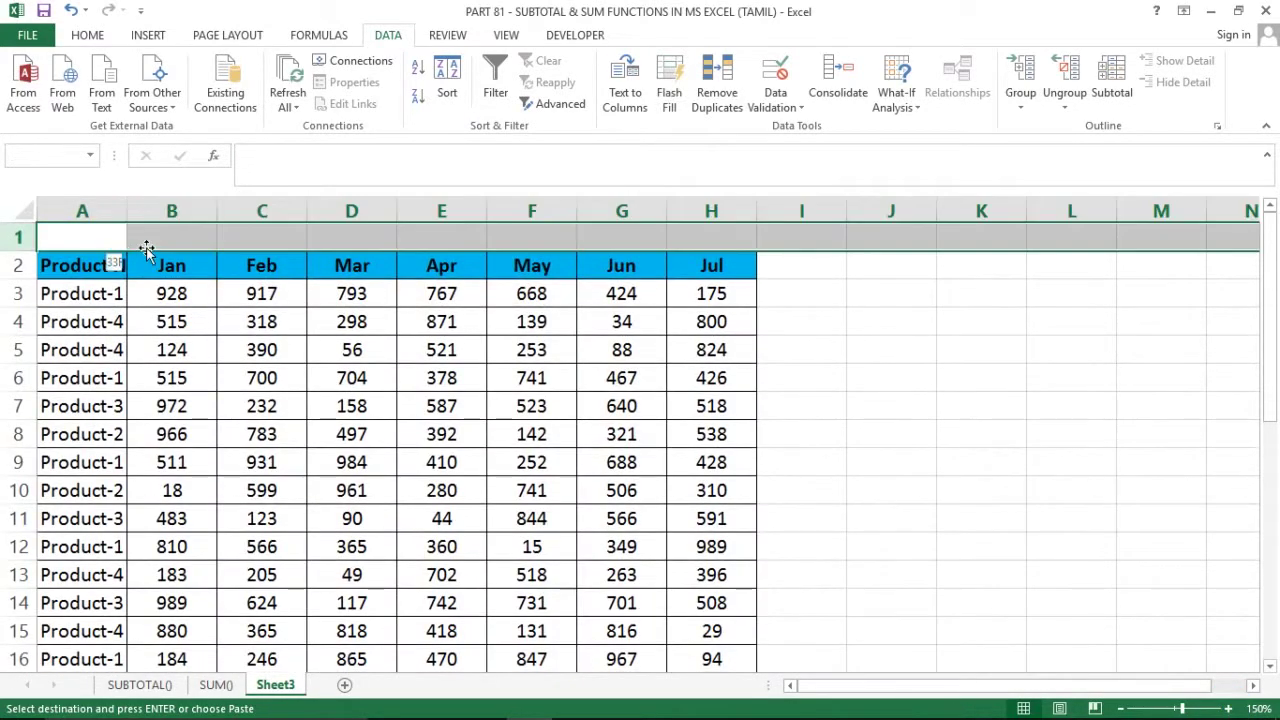
key("ctrl+minus")
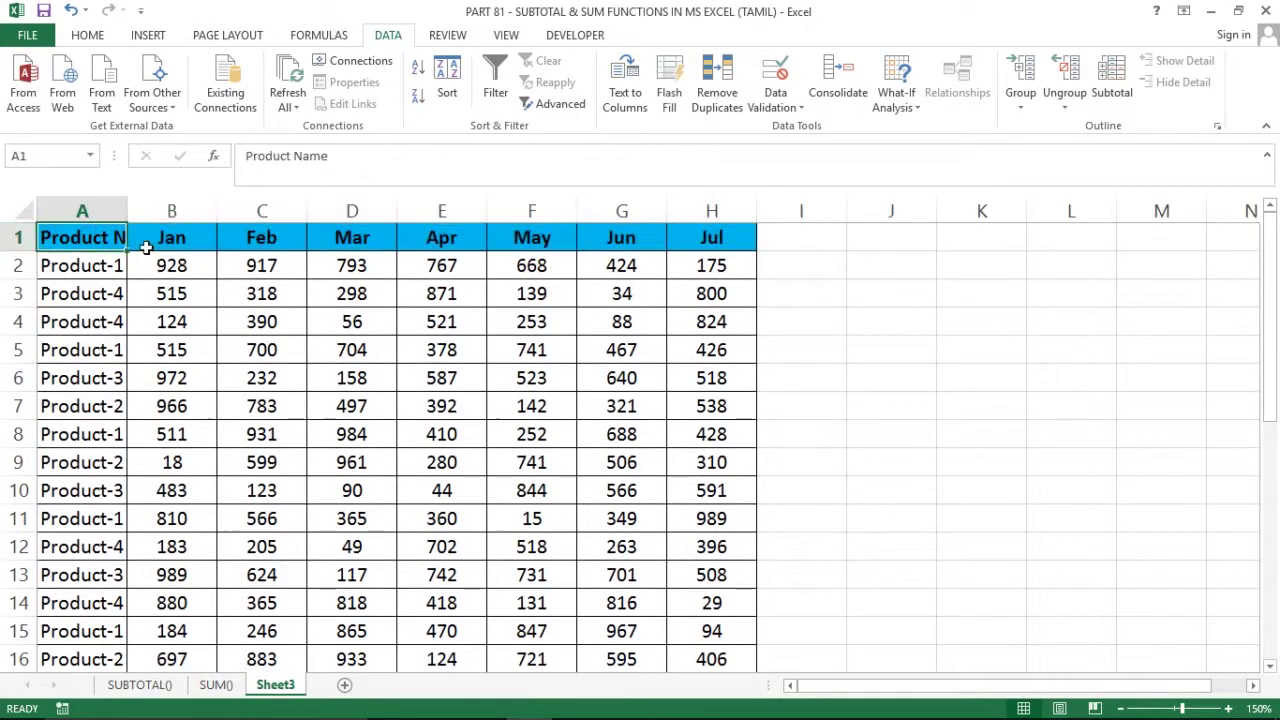
Widen columns A to H equally so the Product Name header fits in its cell.
key("ctrl+space")
key("ctrl+shift+Right")
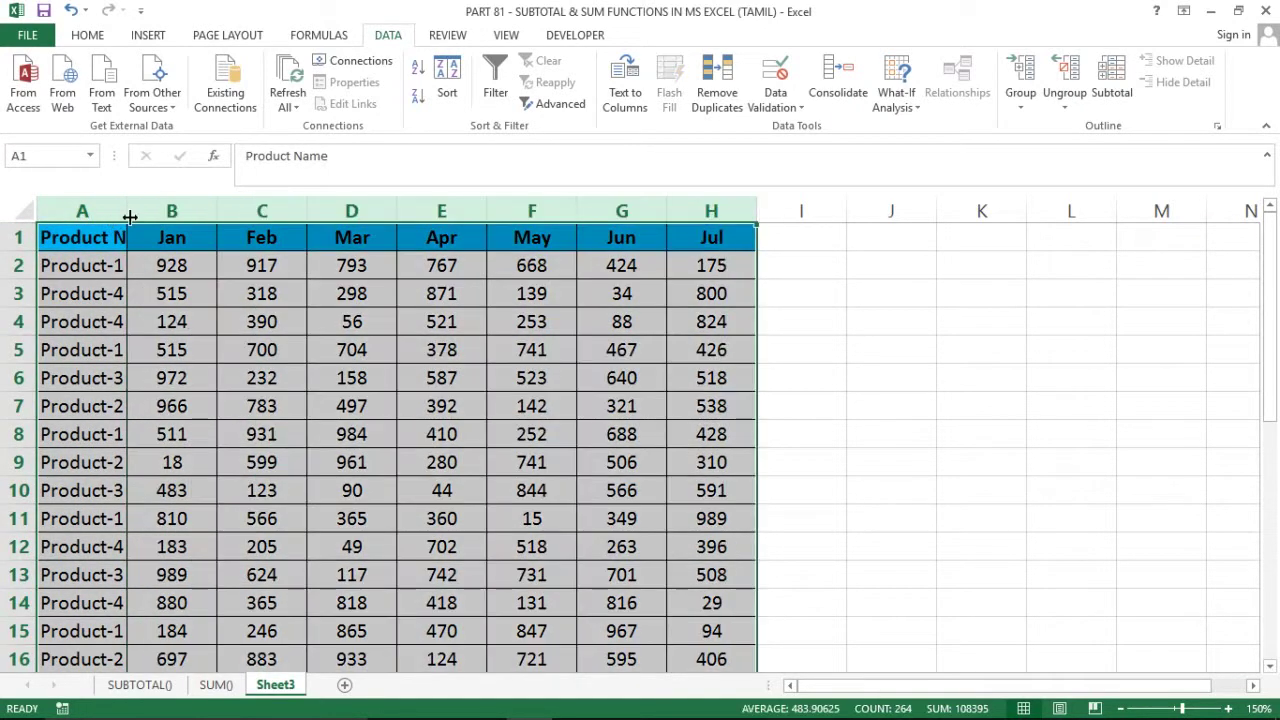
left_click_drag(126, 213, 165, 210)
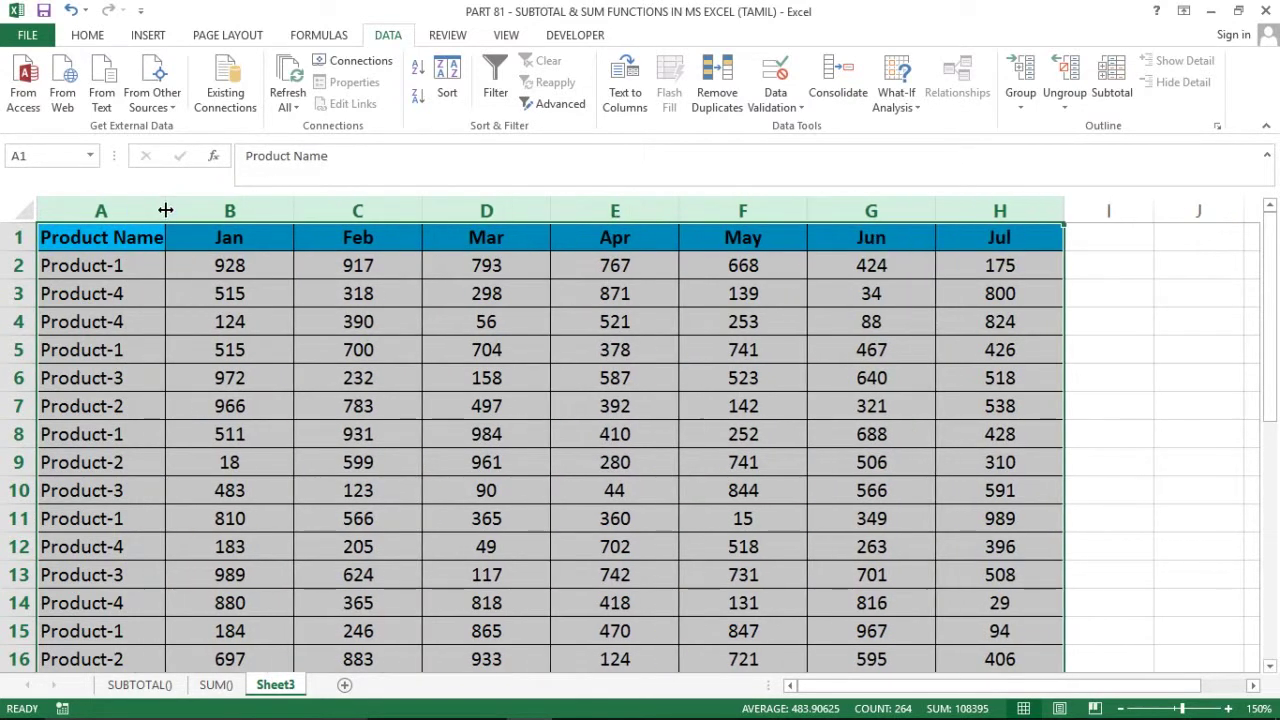
left_click(228, 270)
left_click(116, 240)
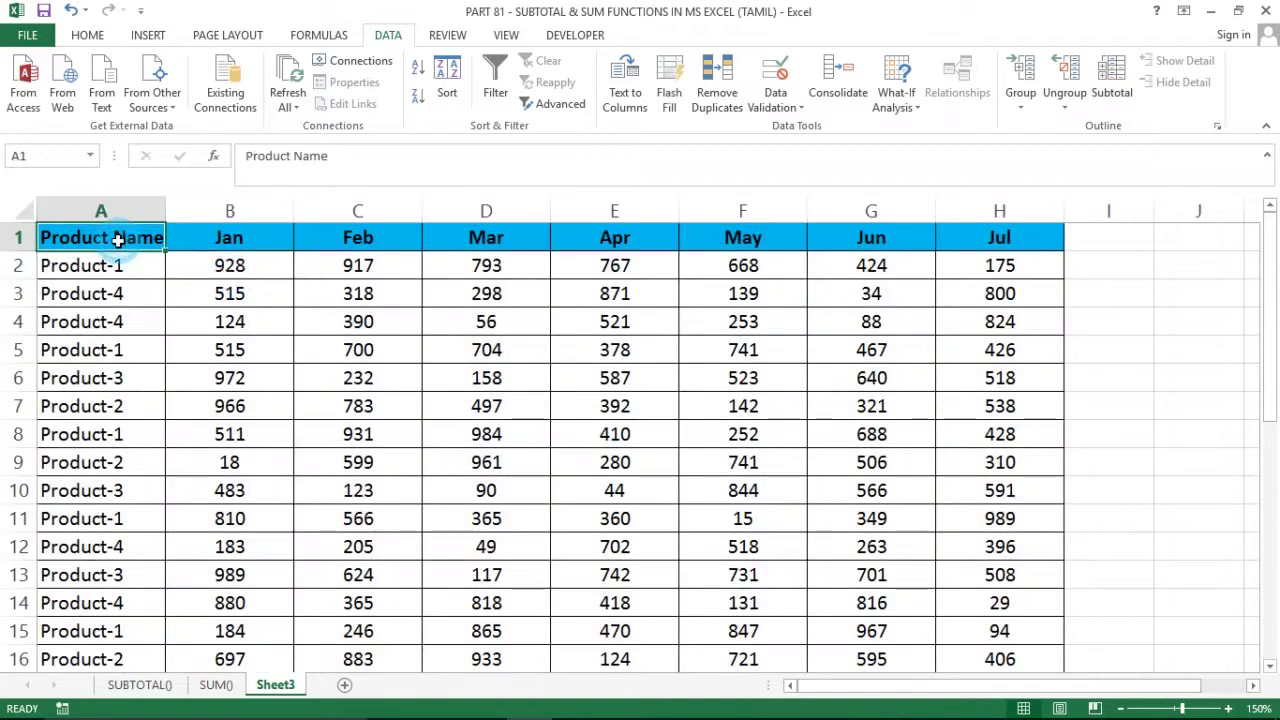
Enter =SUM(B2:B33) in B34, directly below the last Jan value, to total the Jan column.
key("Down")
key("Down")
key("ctrl+Down")
key("ctrl+Up")
key("ctrl+Down")
key("Down")
key("Right")
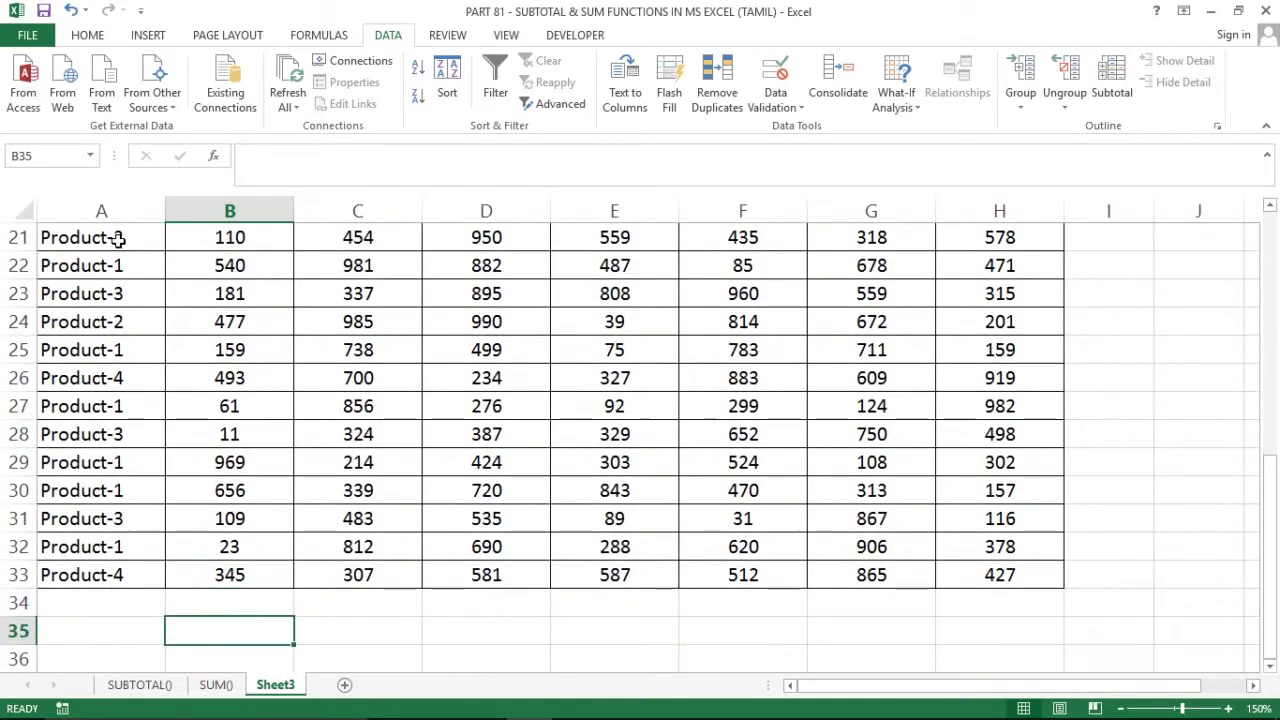
type("=sum")
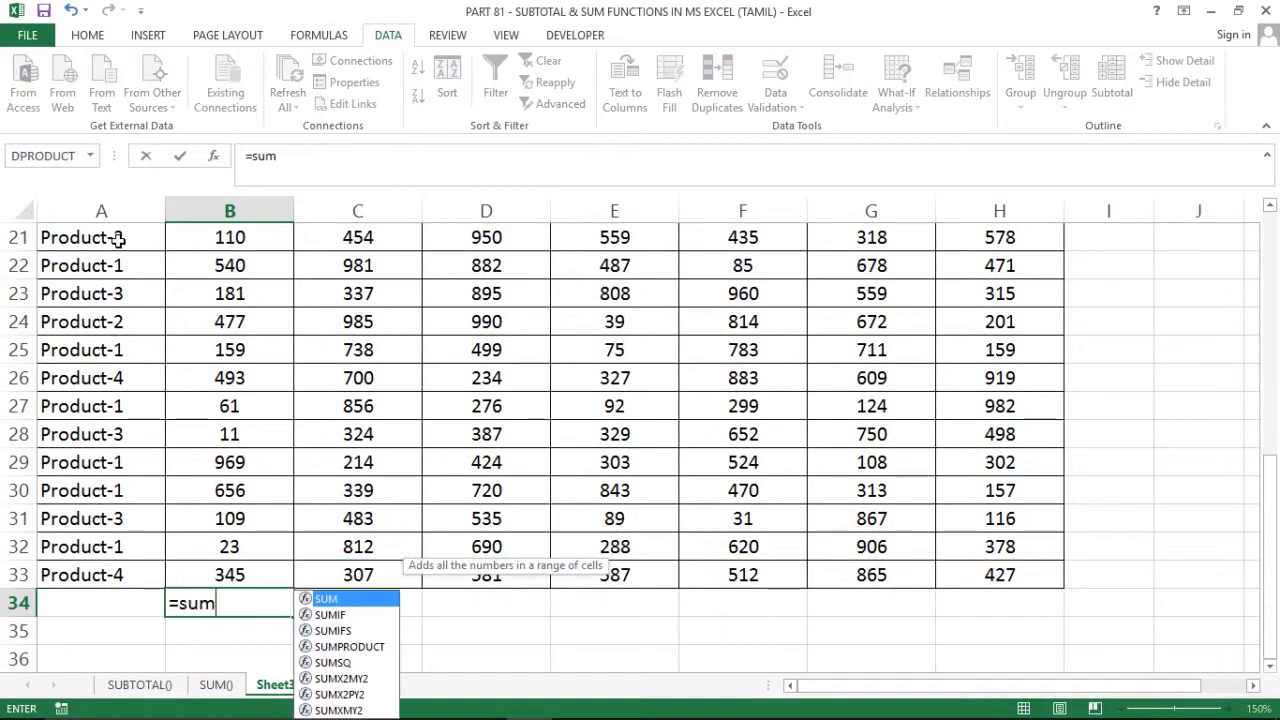
key("Tab")
key("Up")
key("ctrl+shift+Up")
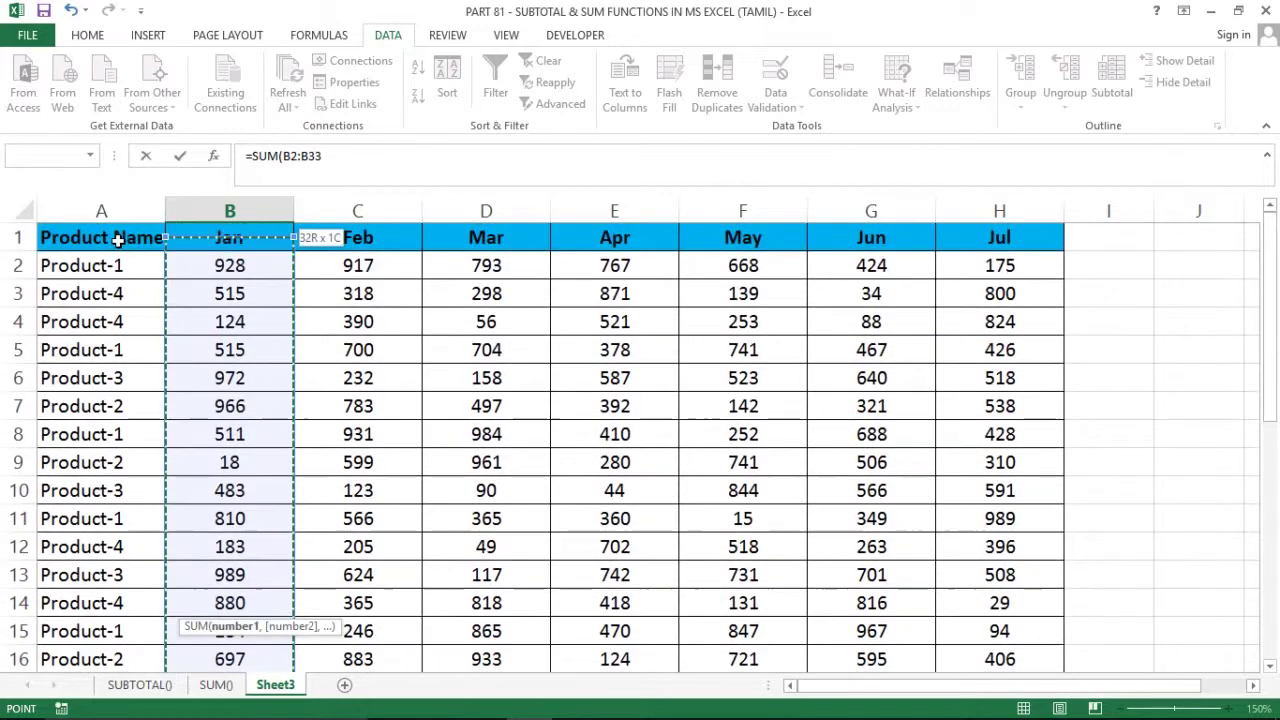
key("Return")
Copy the Jan total formula from B34 across to C34:H34 for Feb through Jul.
key("Up")
key("ctrl+c")
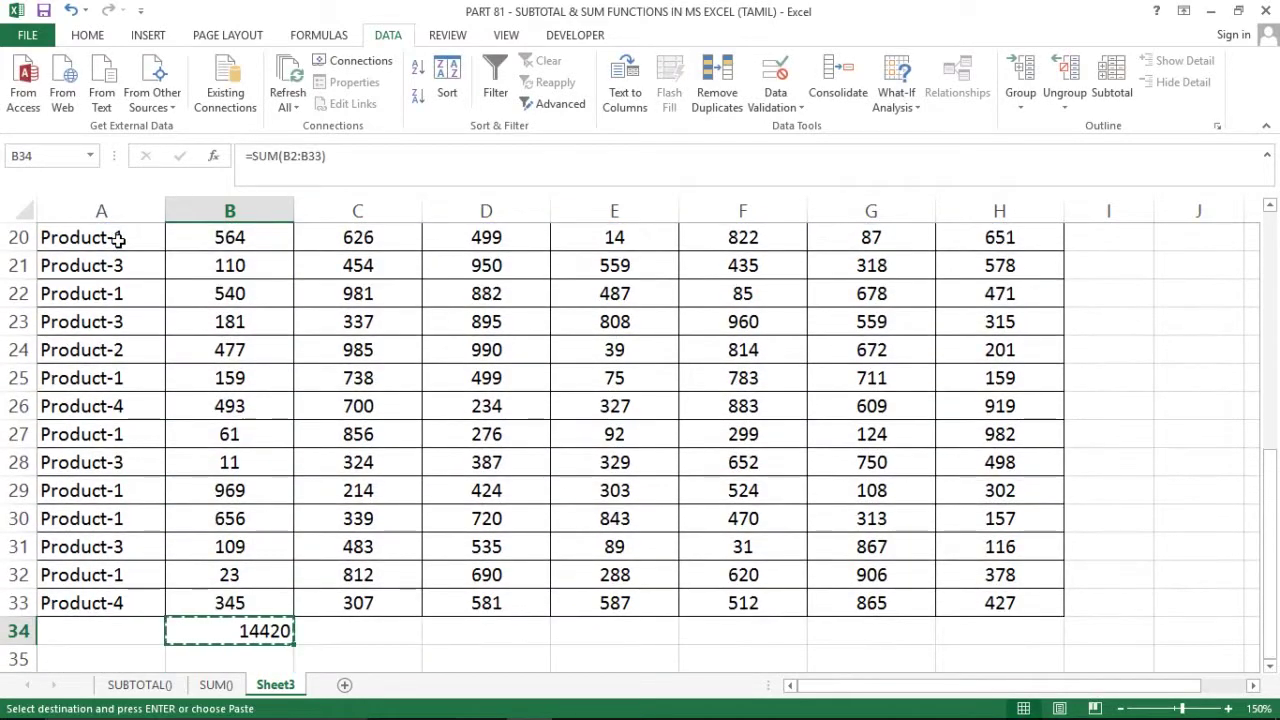
key("Right")
key("shift+Right")
key("shift+Right")
key("shift+Right")
key("shift+Right")
key("shift+Right")
key("ctrl+v")
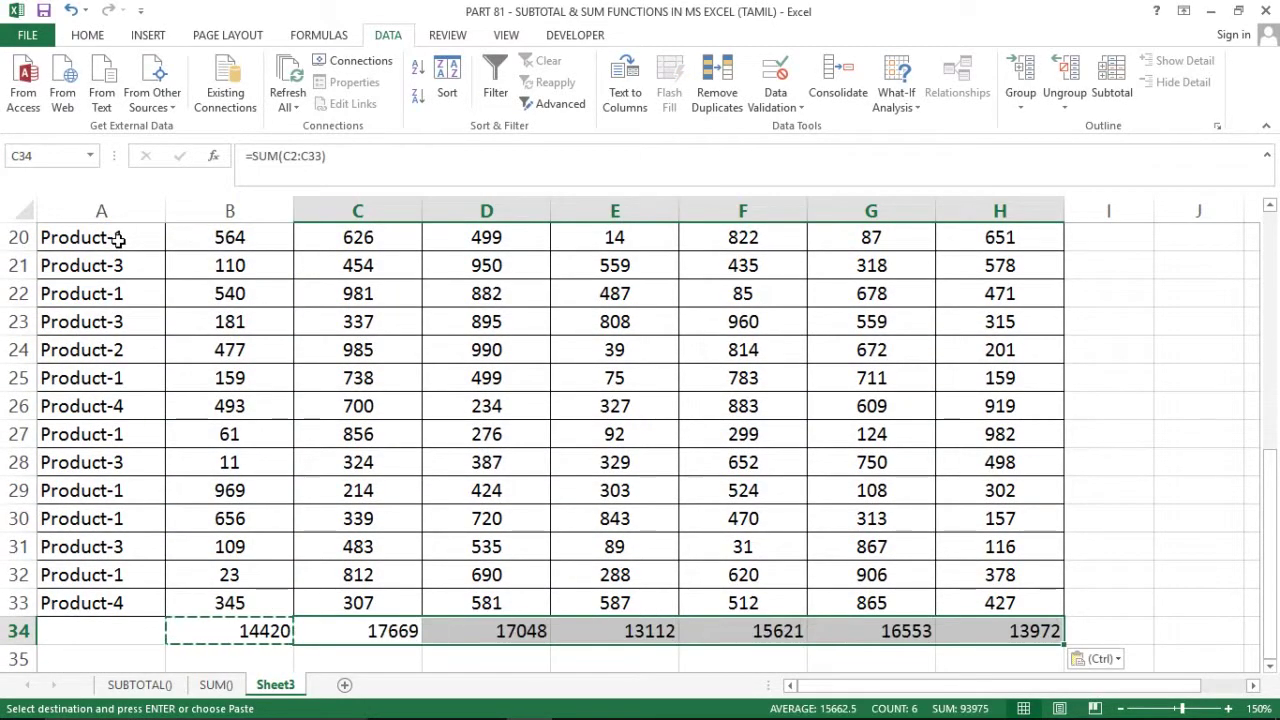
Make the monthly totals in B34:H34 bold and clear the copy marker.
key("Home")
key("Right")
key("shift+Right")
key("shift+Right")
key("shift+Right")
key("shift+Right")
key("shift+Right")
key("shift+Right")
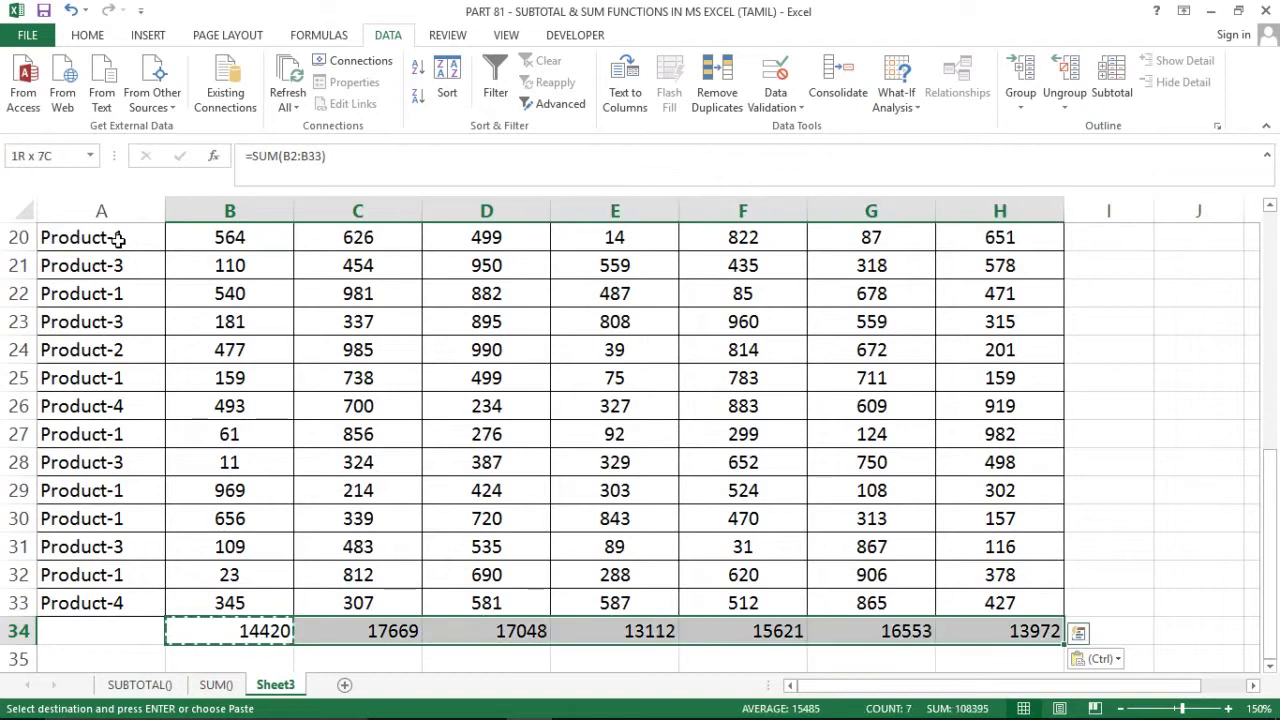
key("Escape")
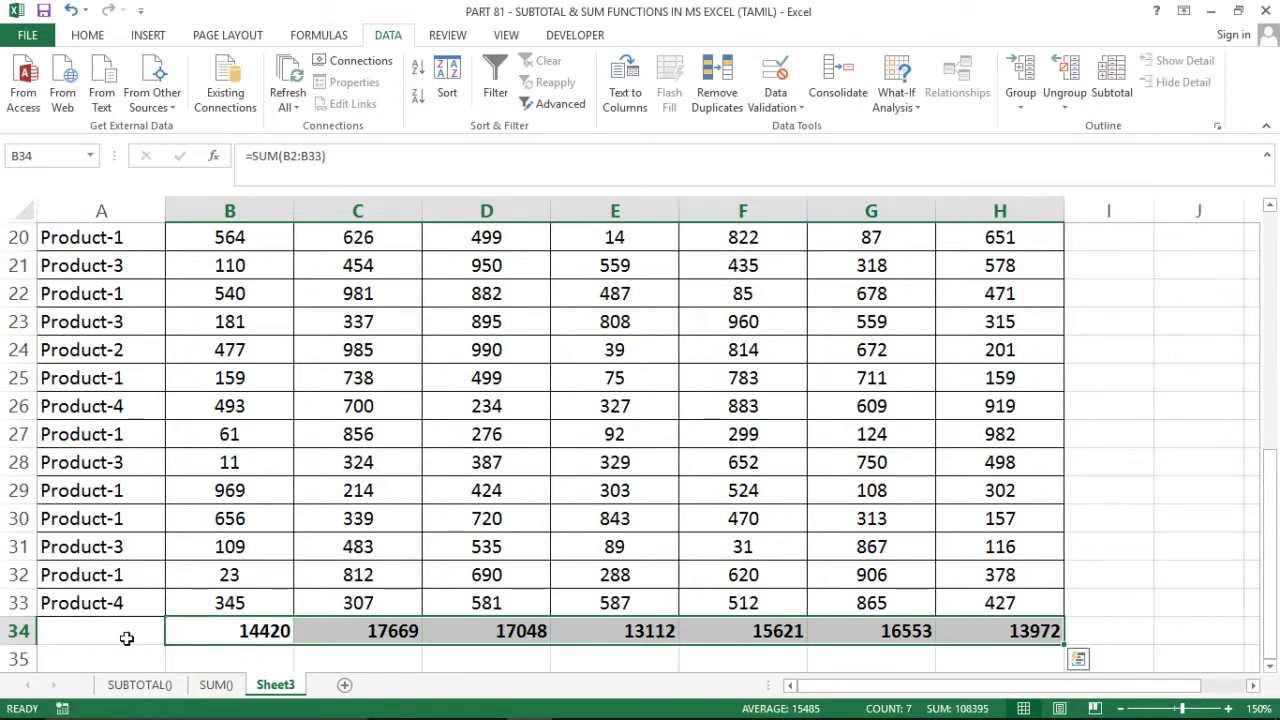
Label the totals row by entering Total in A34 and reselect that cell.
left_click(127, 638)
type("Ti")
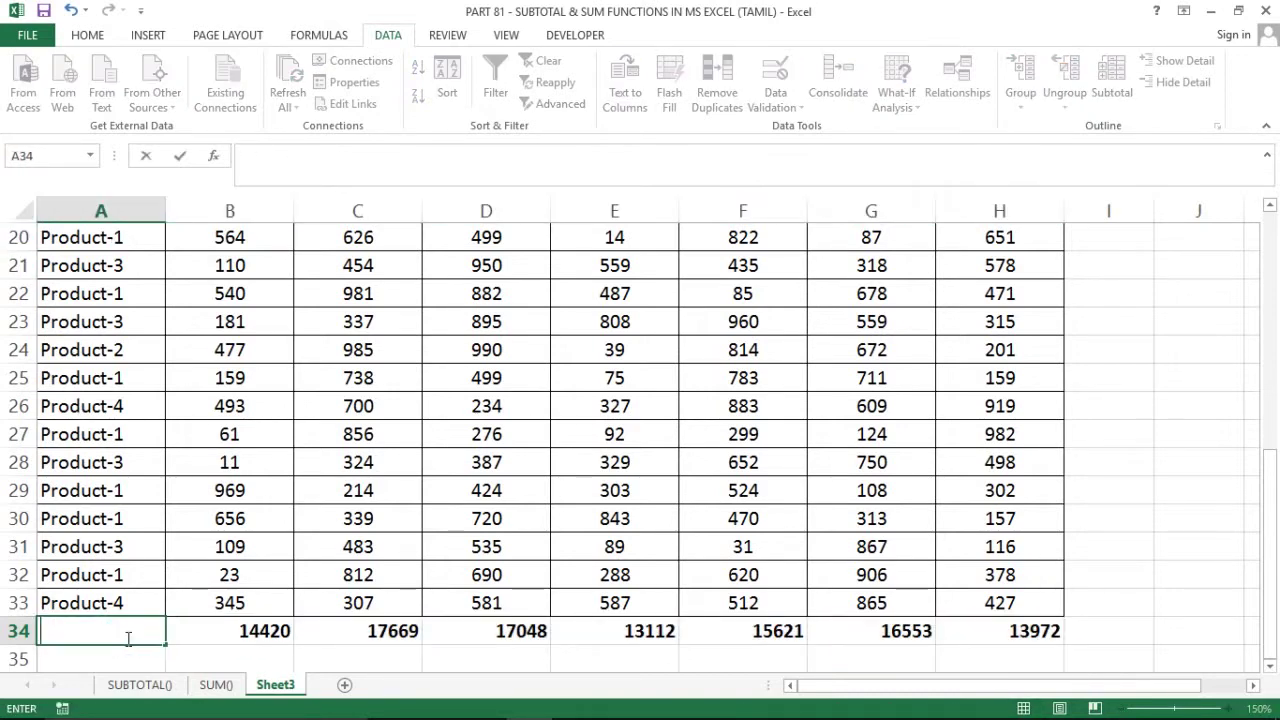
type("Total")
key("Return")
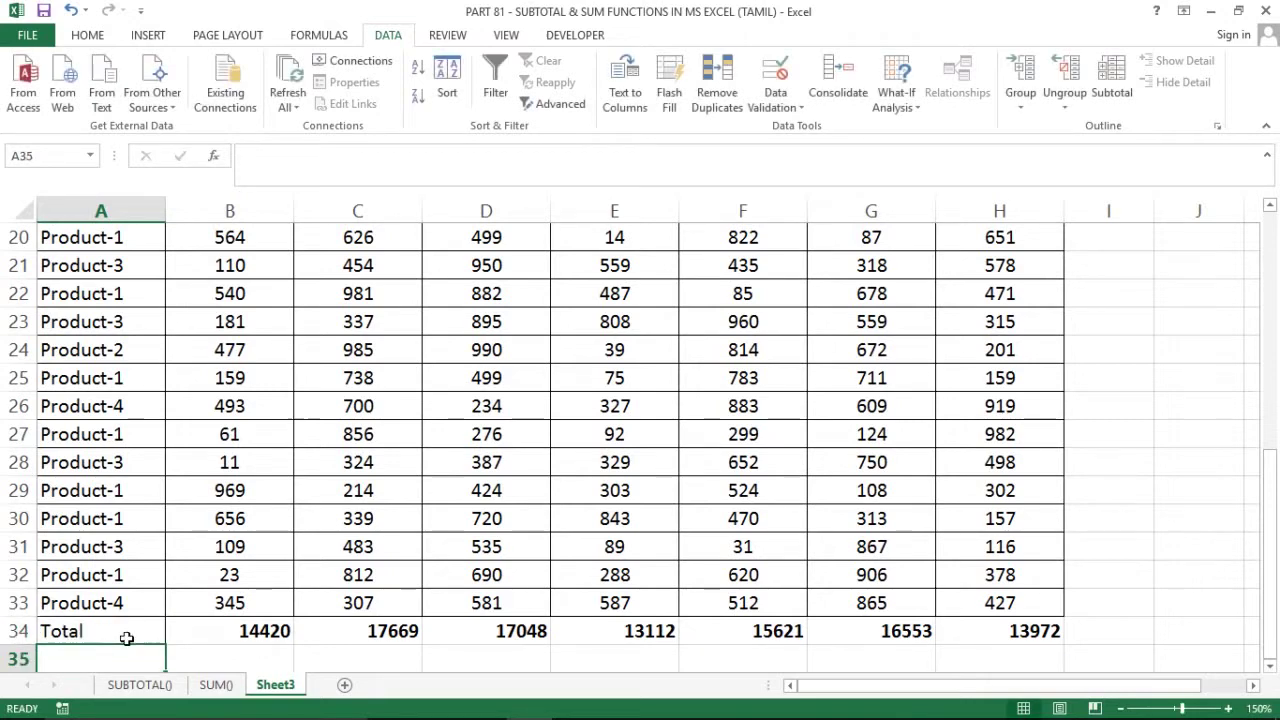
left_click(62, 620)
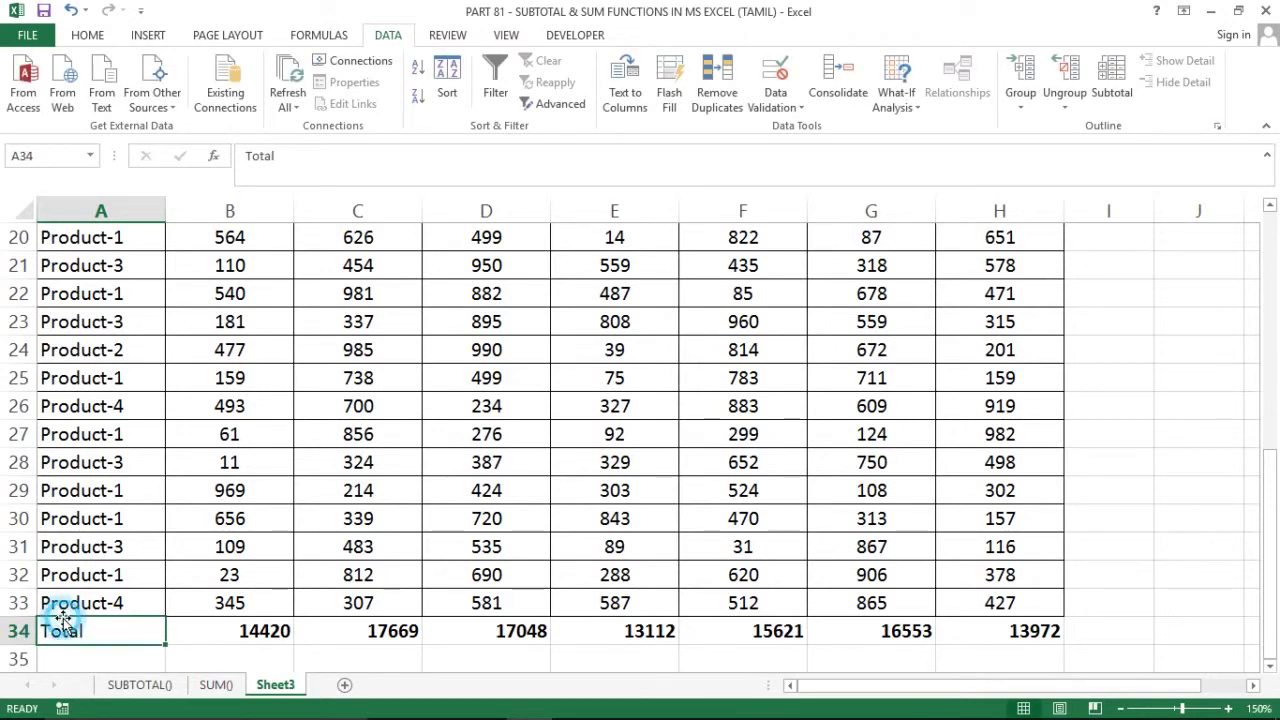
Enter =SUBTOTAL(9,B2:B33) in B35, directly below the Jan SUM total.
left_click(249, 625)
key("Down")
key("Down")
key("Down")
key("Down")
key("Up")
key("Up")
key("Up")
key("Up")
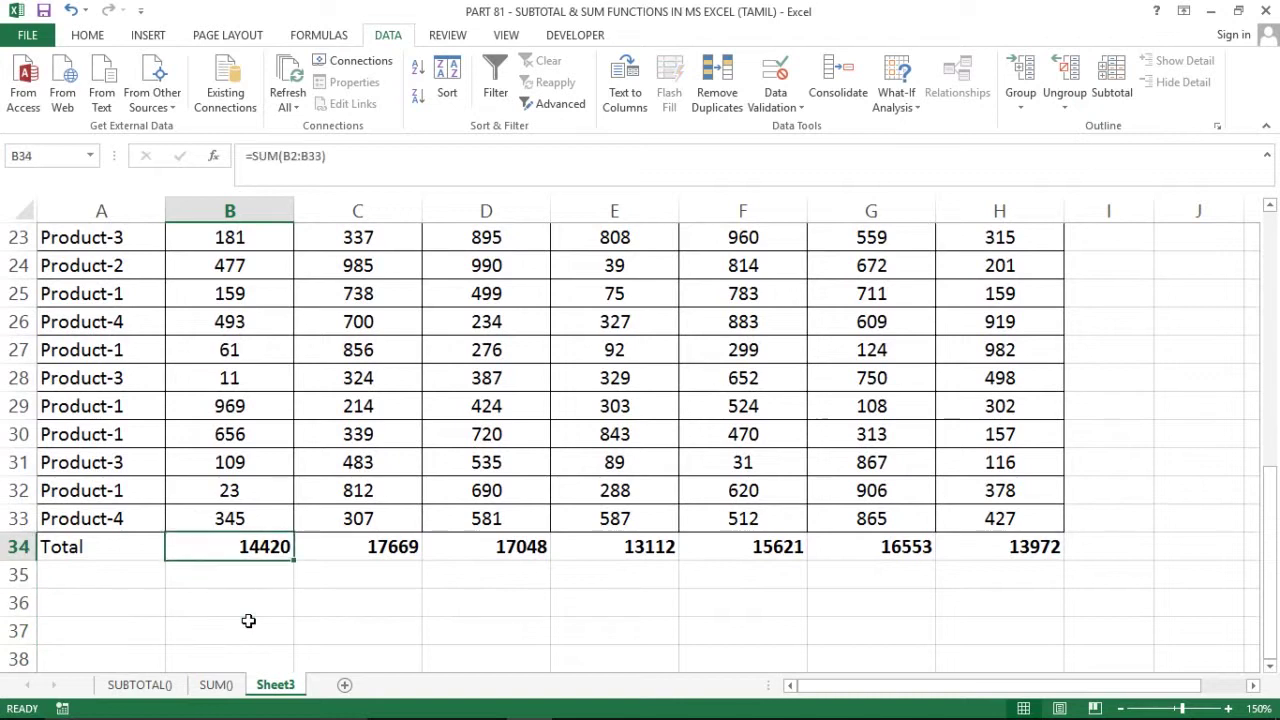
key("Down")
type("=")
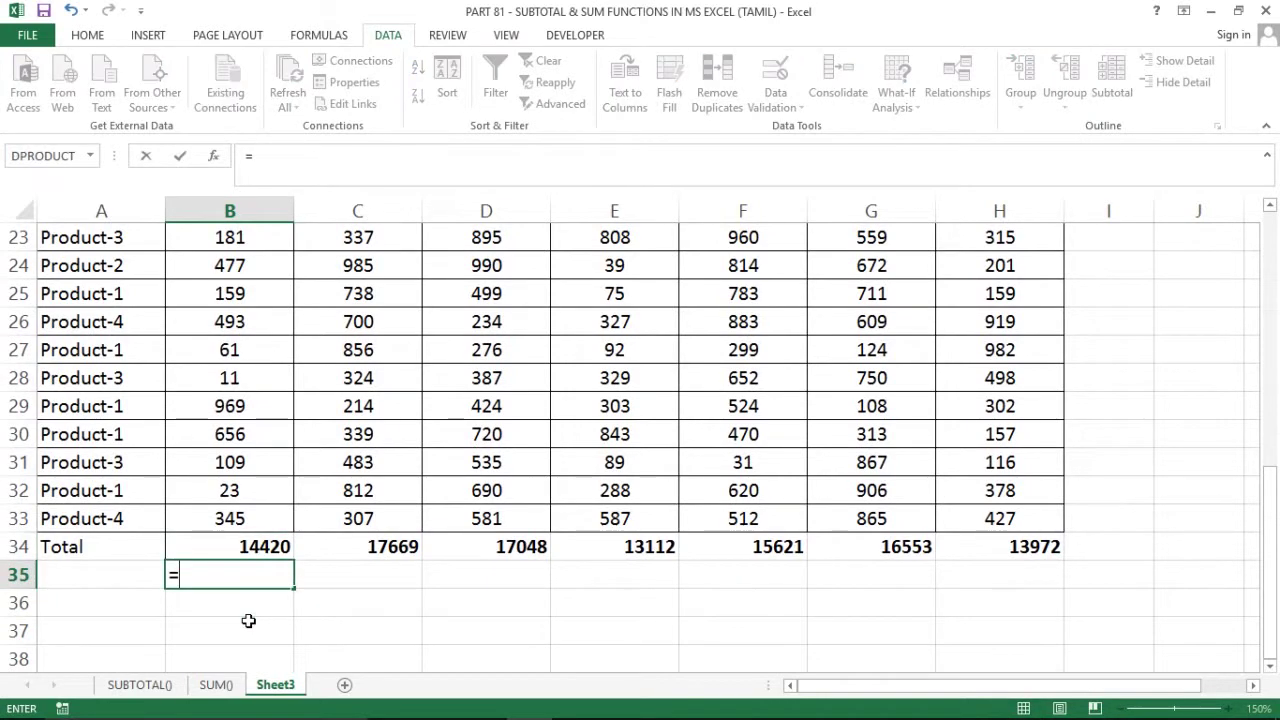
type("sub")
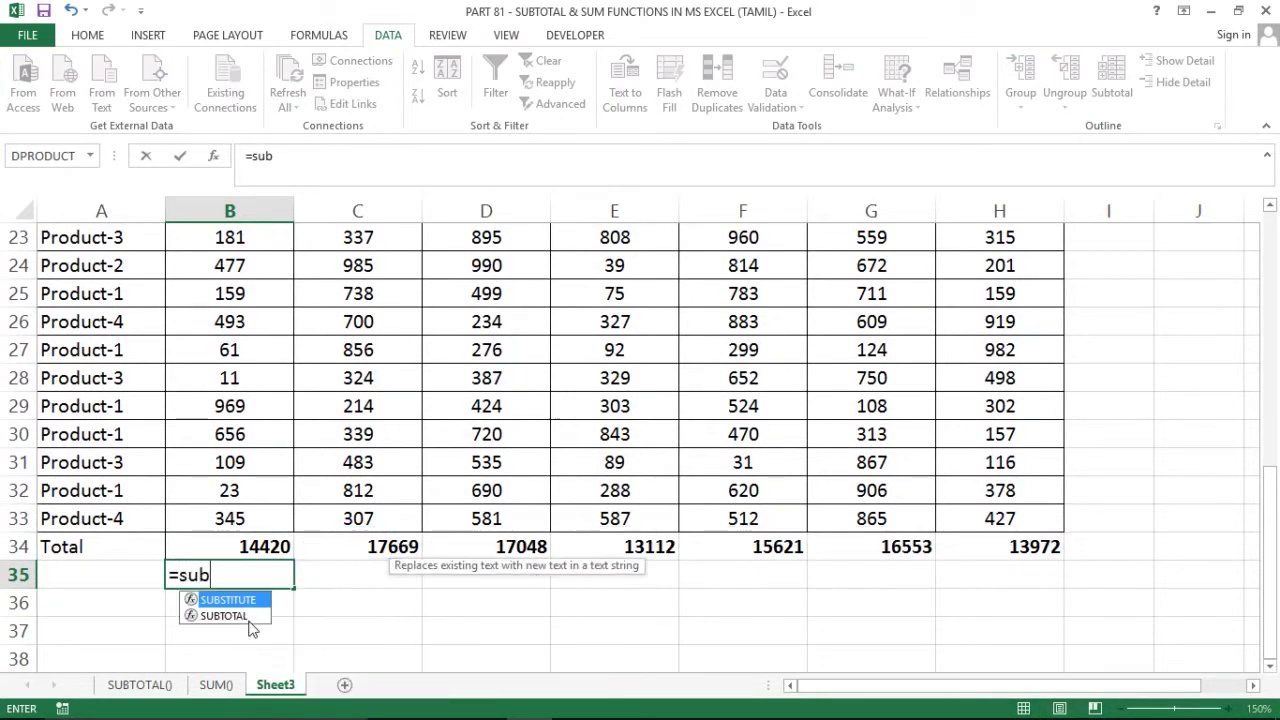
left_click(249, 618)
double_click(249, 617)
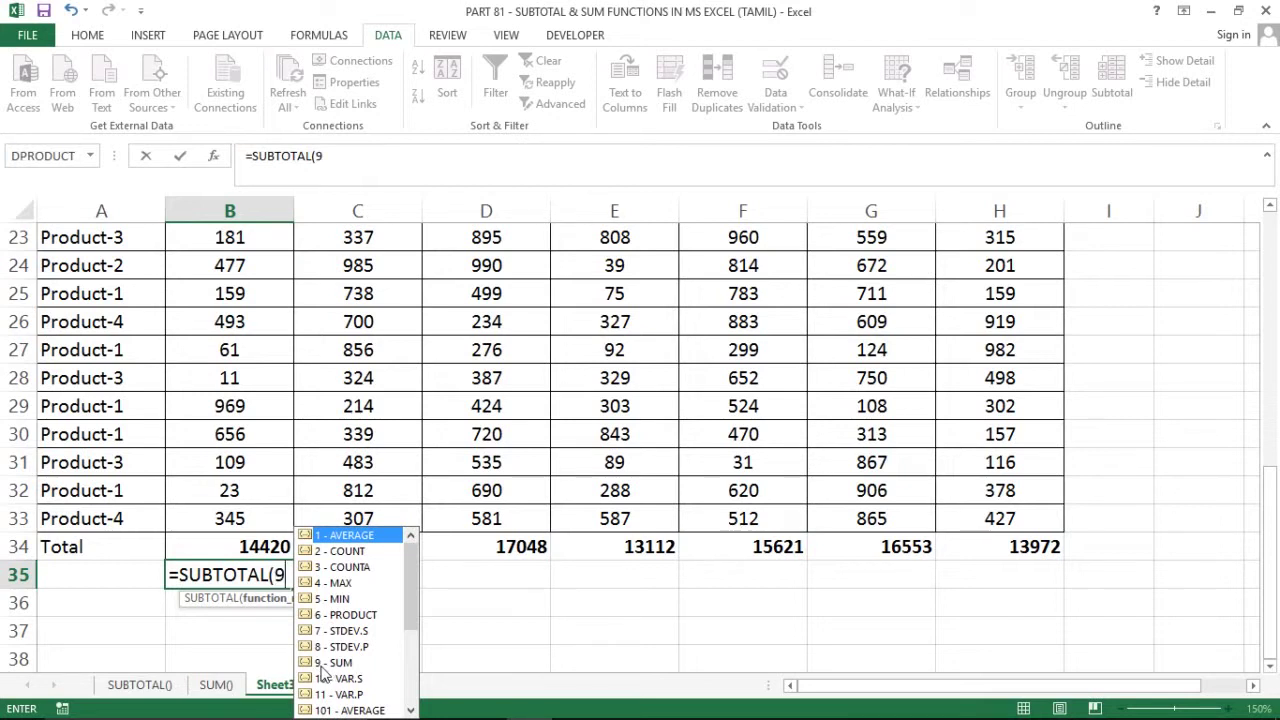
type(",")
left_click(233, 519)
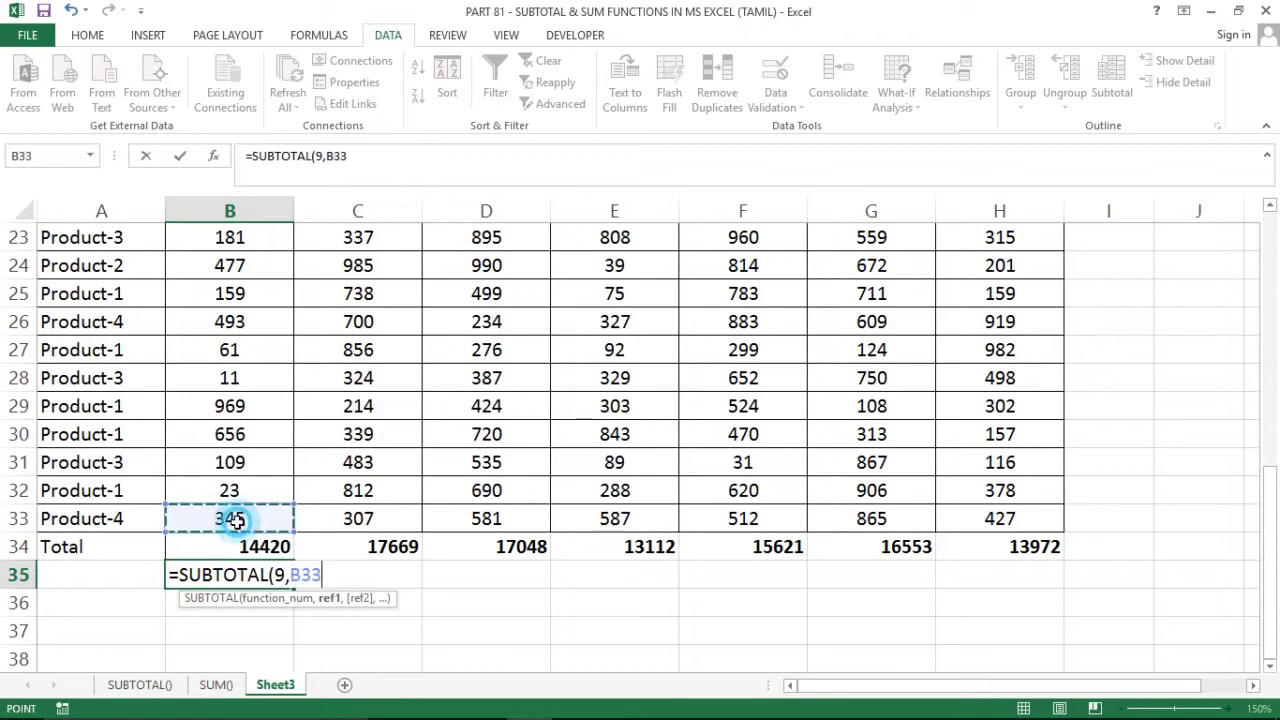
key("ctrl+shift+Up")
key("shift+Down")
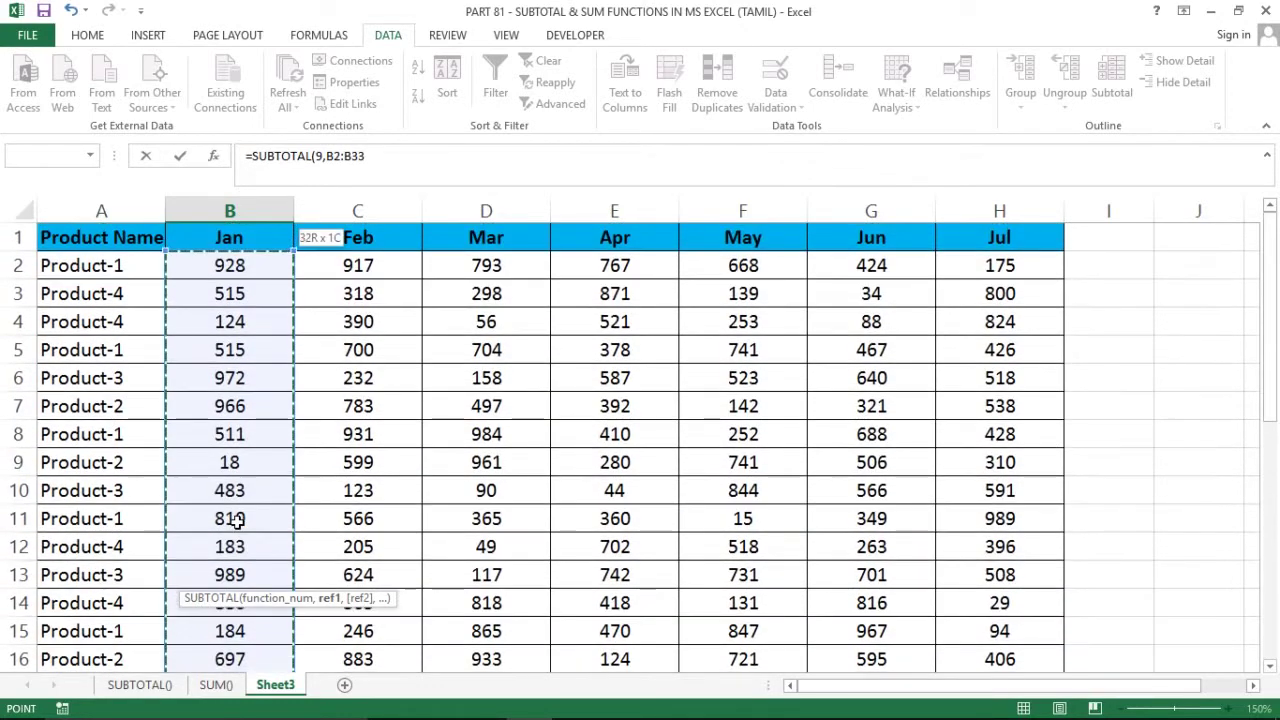
key("Return")
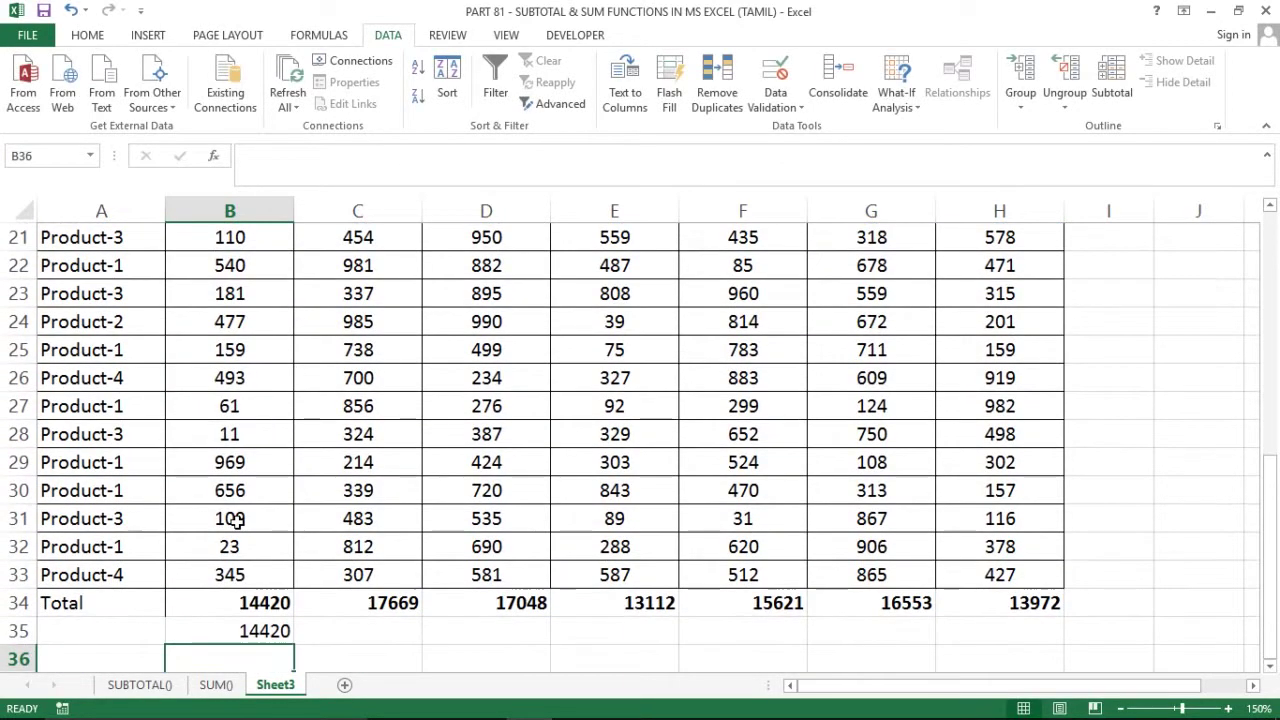
Copy the Jan SUBTOTAL formula from B35 across to C35:H35 for Feb through Jul.
key("Up")
key("Up")
key("Down")
key("Down")
key("Up")
key("ctrl+c")
key("Right")
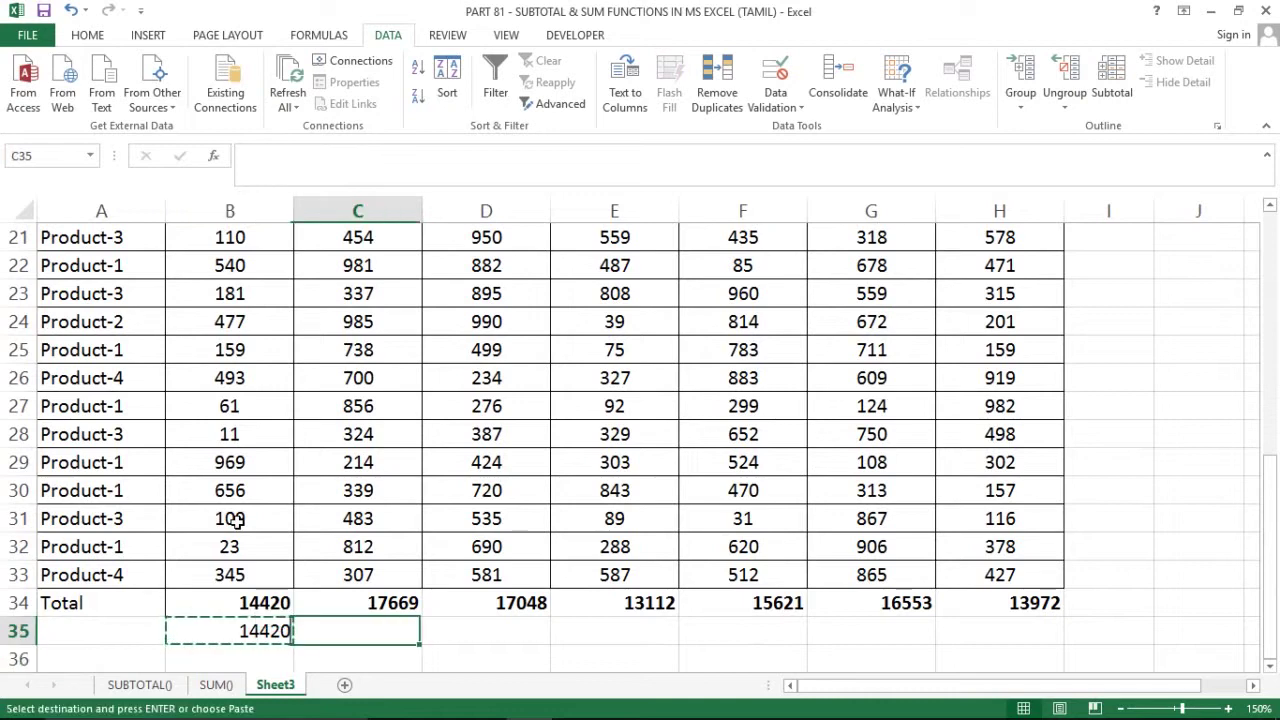
key("shift+Right")
key("shift+Right")
key("shift+Right")
key("shift+Right")
key("shift+Right")
key("ctrl+v")
Format both total rows in B34:H35 as centered and bold with a light gold fill.
key("Up")
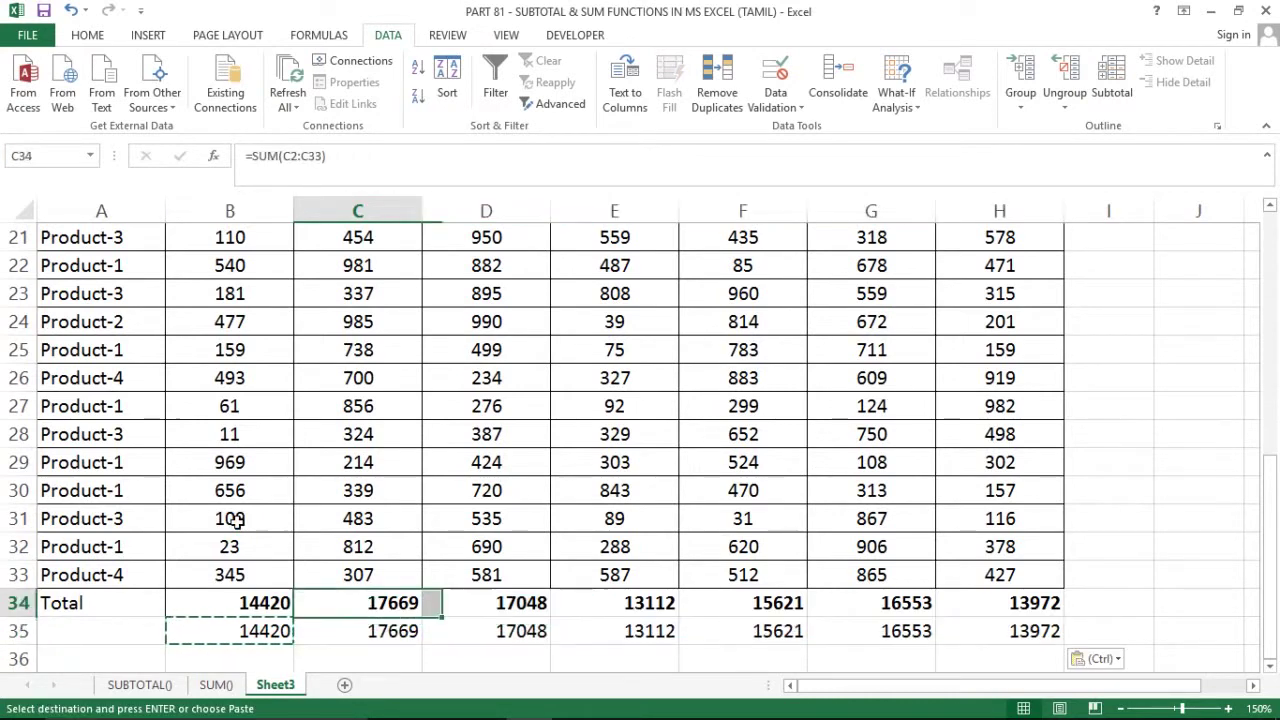
key("Left")
key("shift+Down")
key("ctrl+shift+Right")
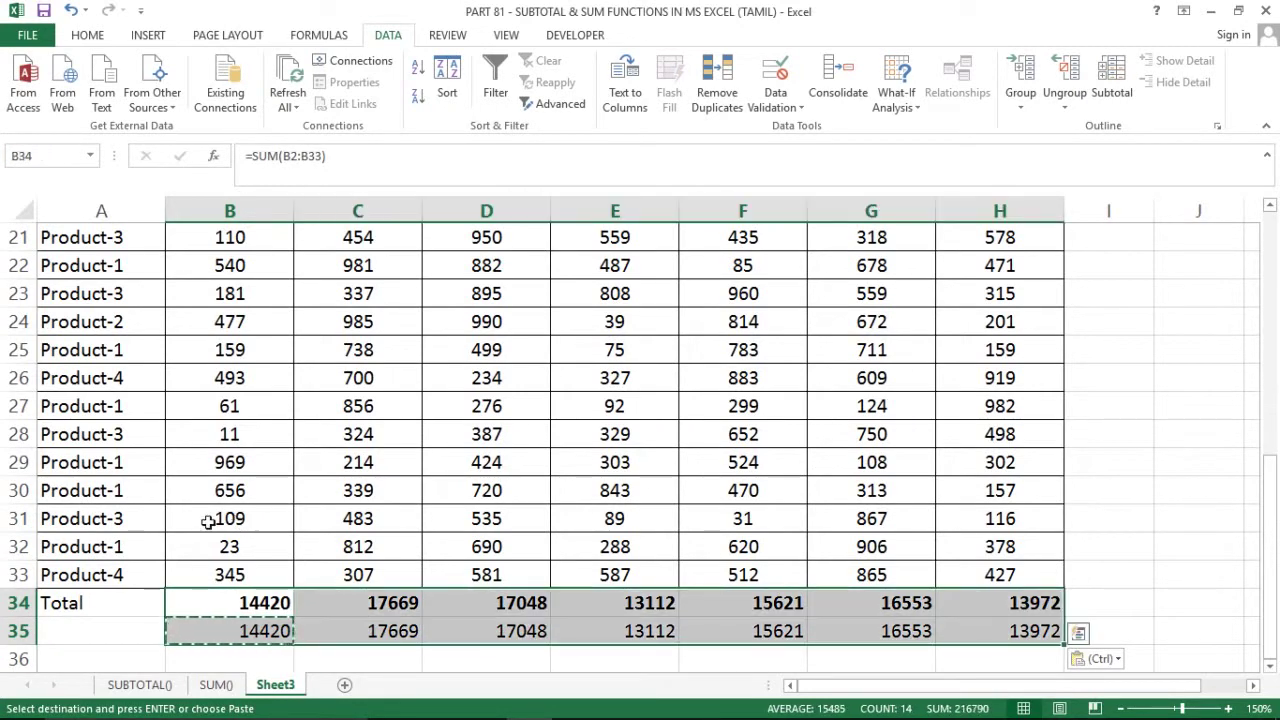
left_click(87, 35)
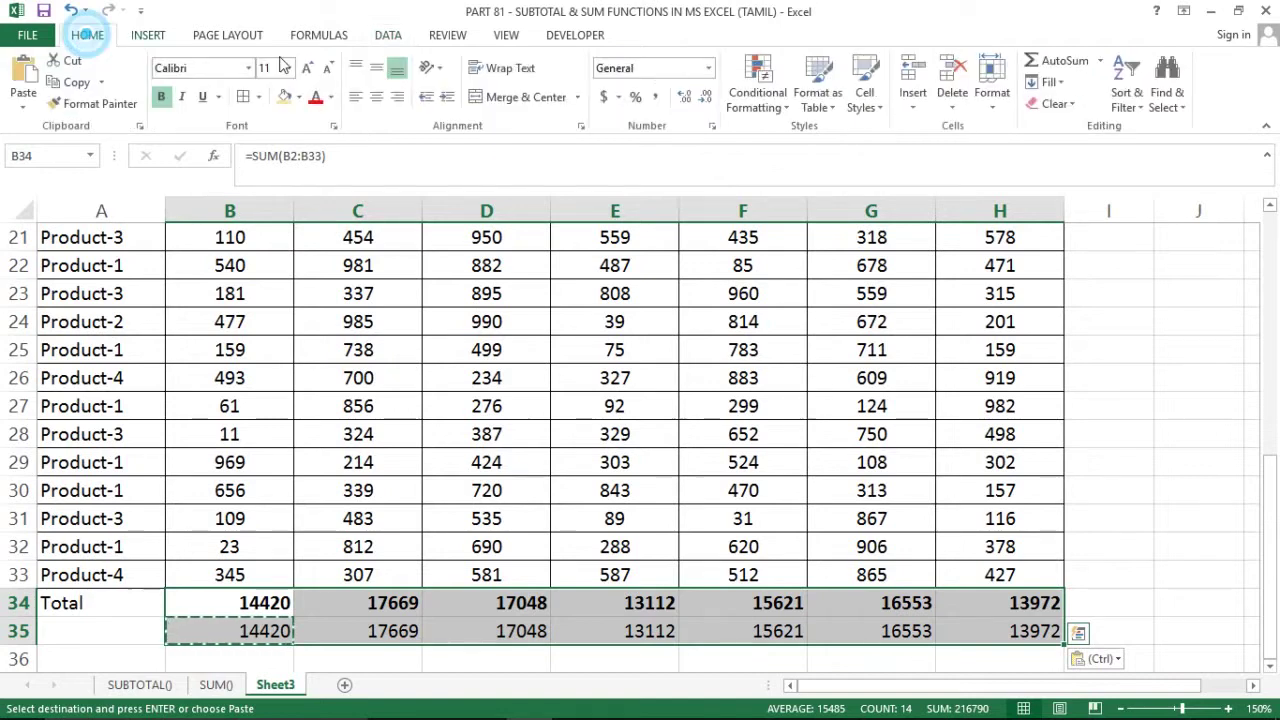
left_click(376, 97)
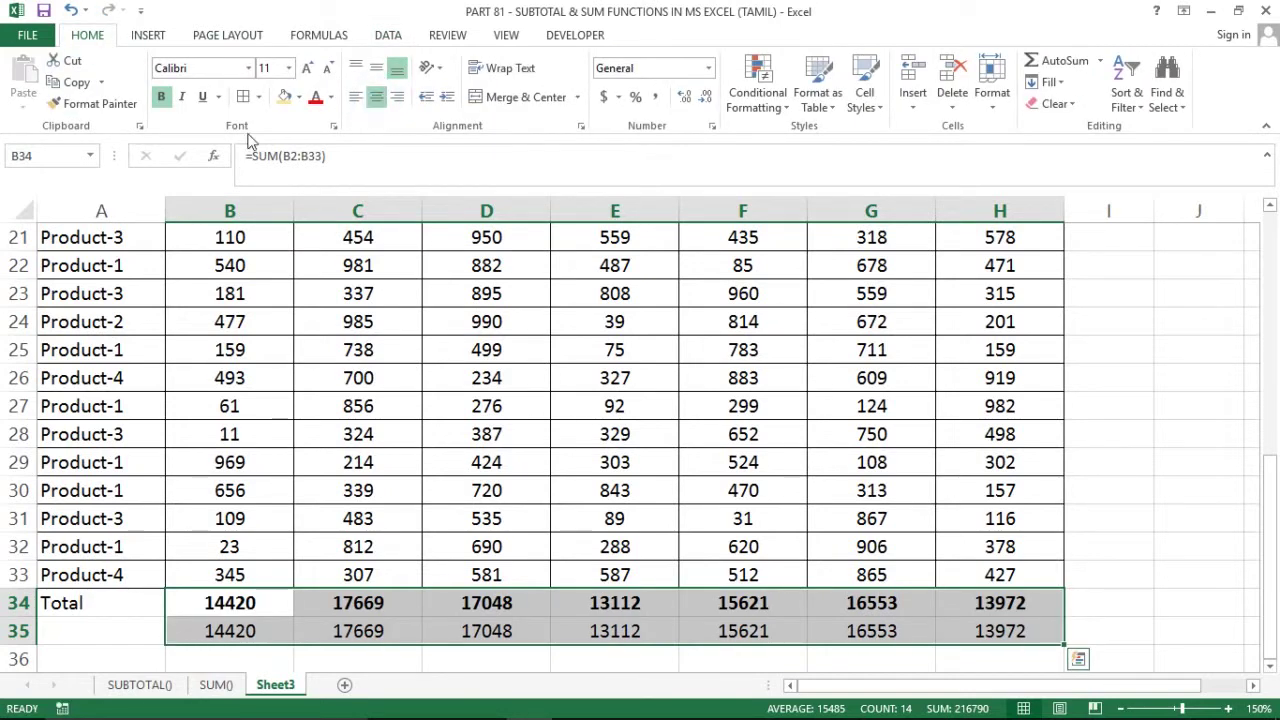
left_click(286, 98)
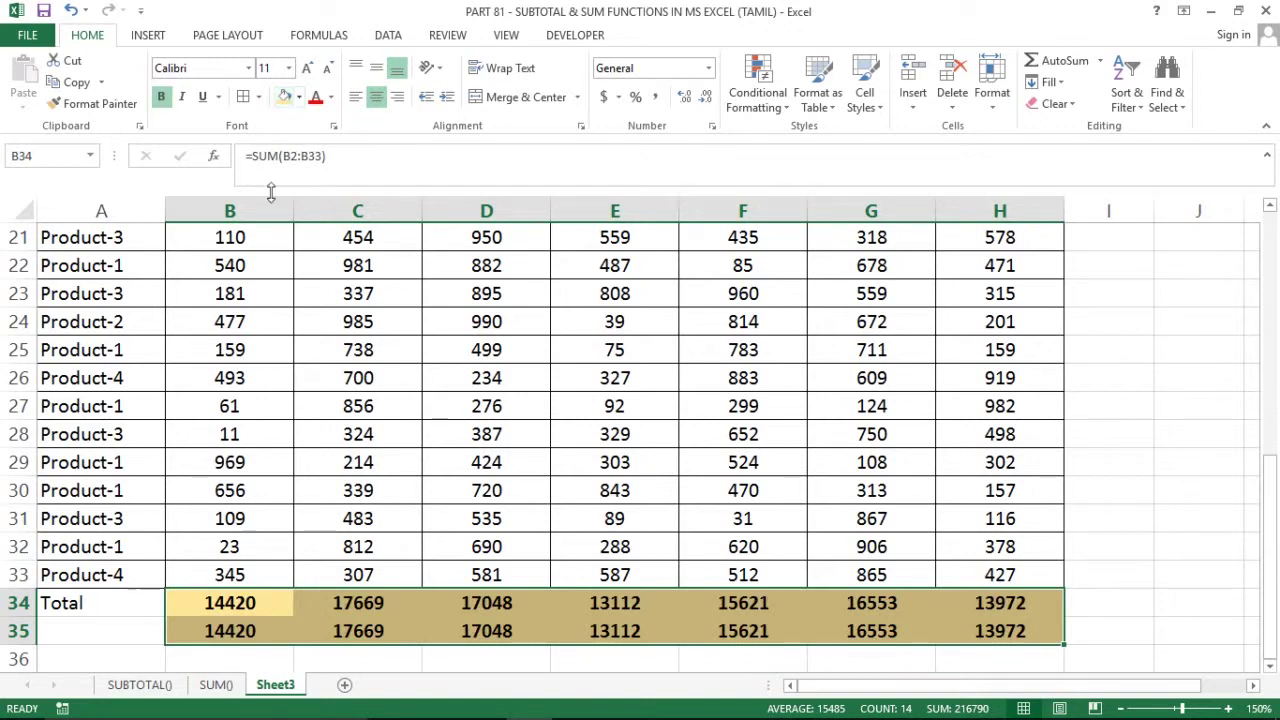
Fill the Total label from A34 down into A35.
left_click(72, 637)
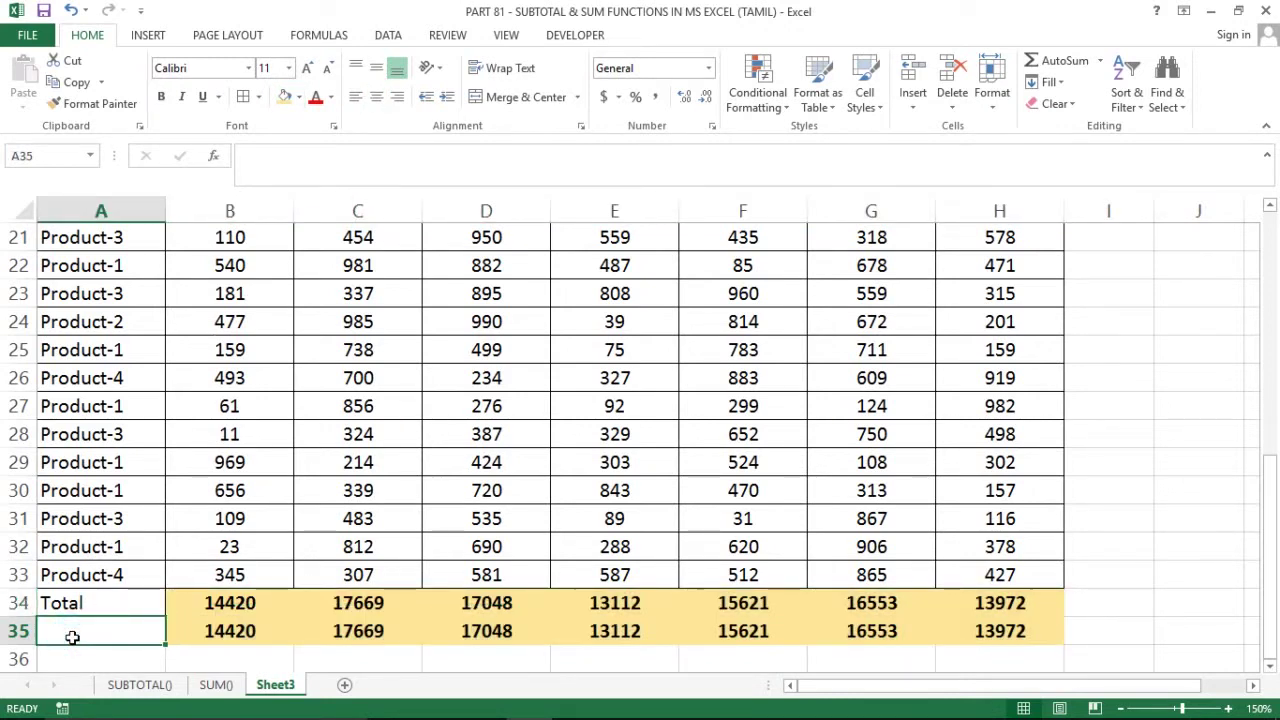
key("shift+Up")
key("ctrl+d")
key("Down")
Change the label in A34 to Total-Sum.
key("Up")
key("Up")
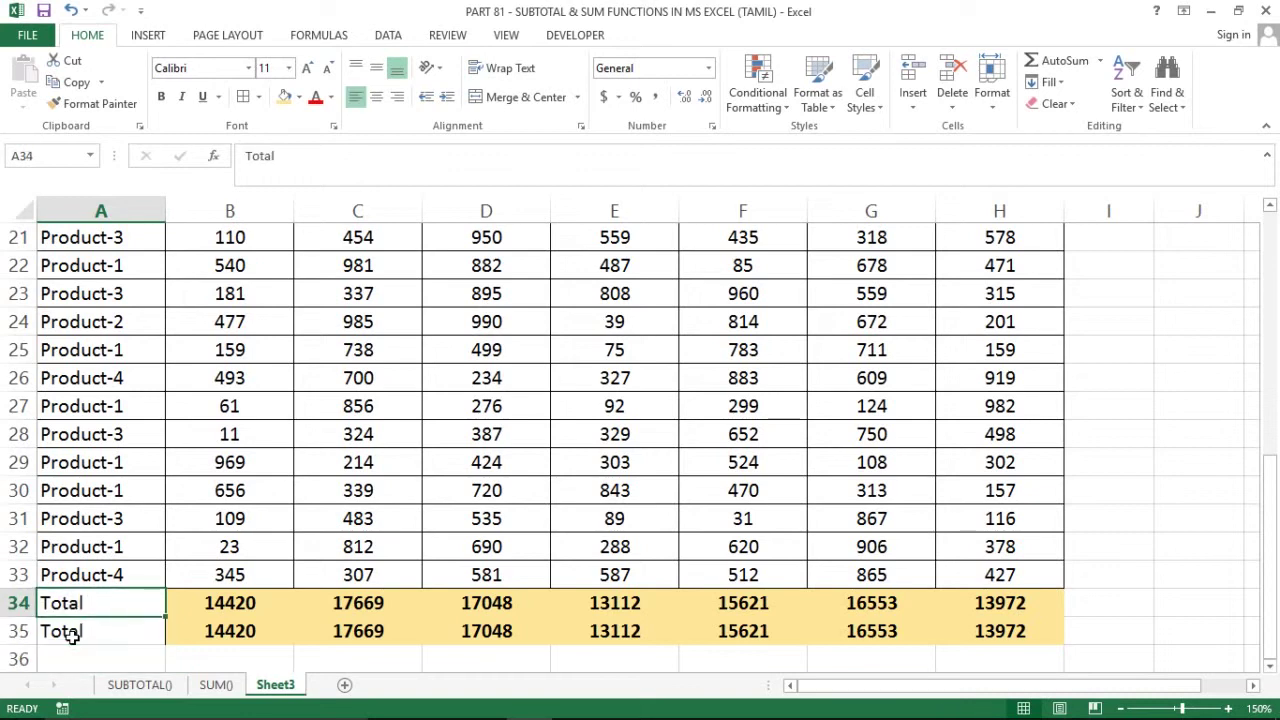
key("ctrl+shift+Right")
key("ctrl+shift+Left")
key("F2")
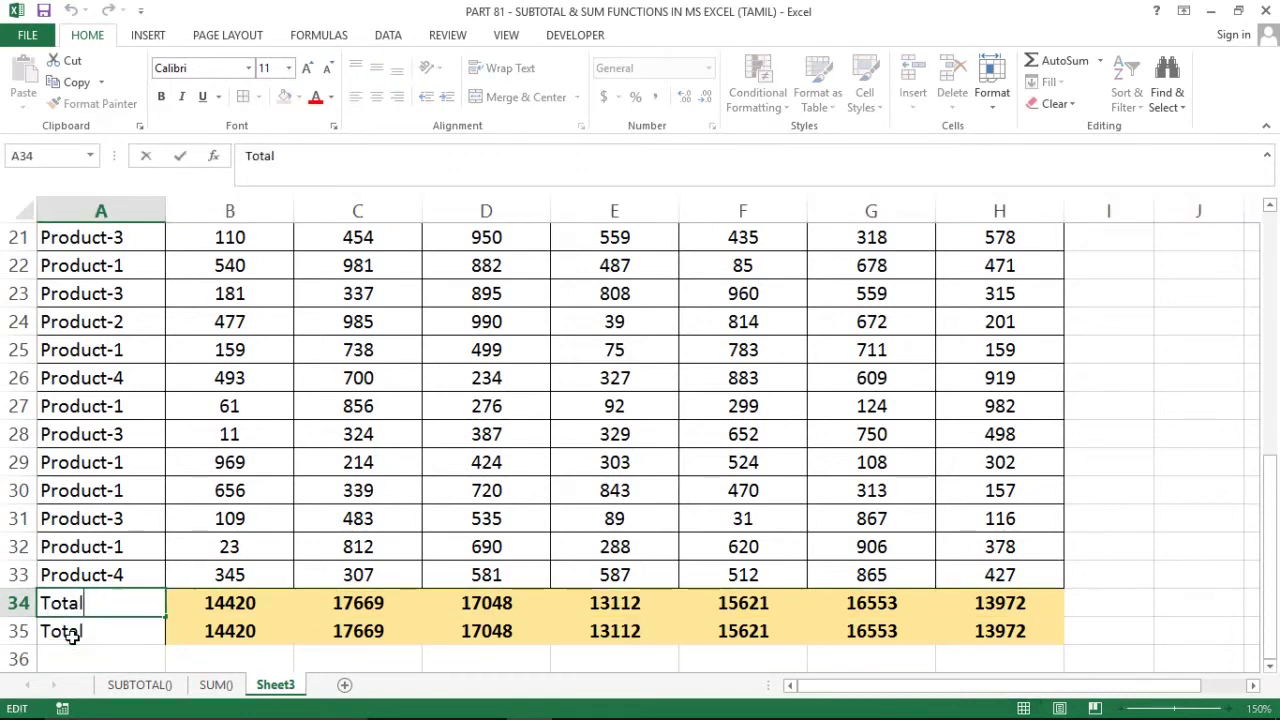
type("-Sum")
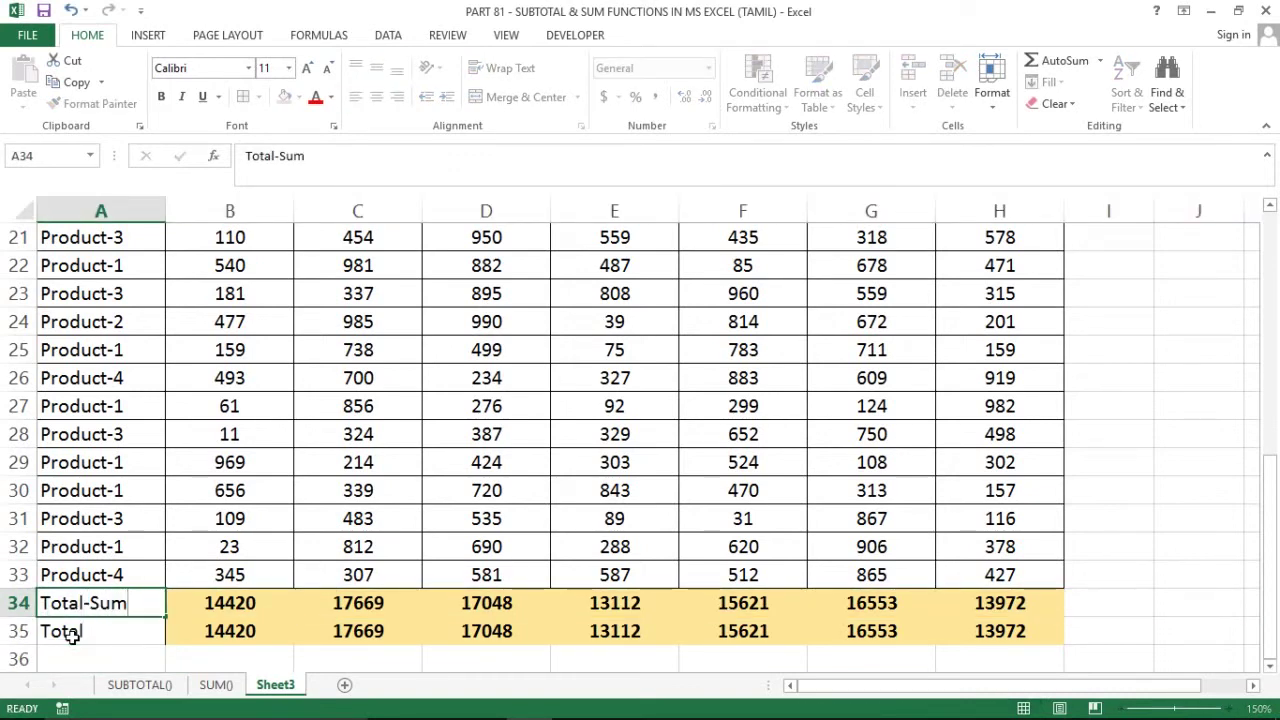
key("Return")
Change the label in A35 to Total-SubTotal.
key("F2")
type("-")
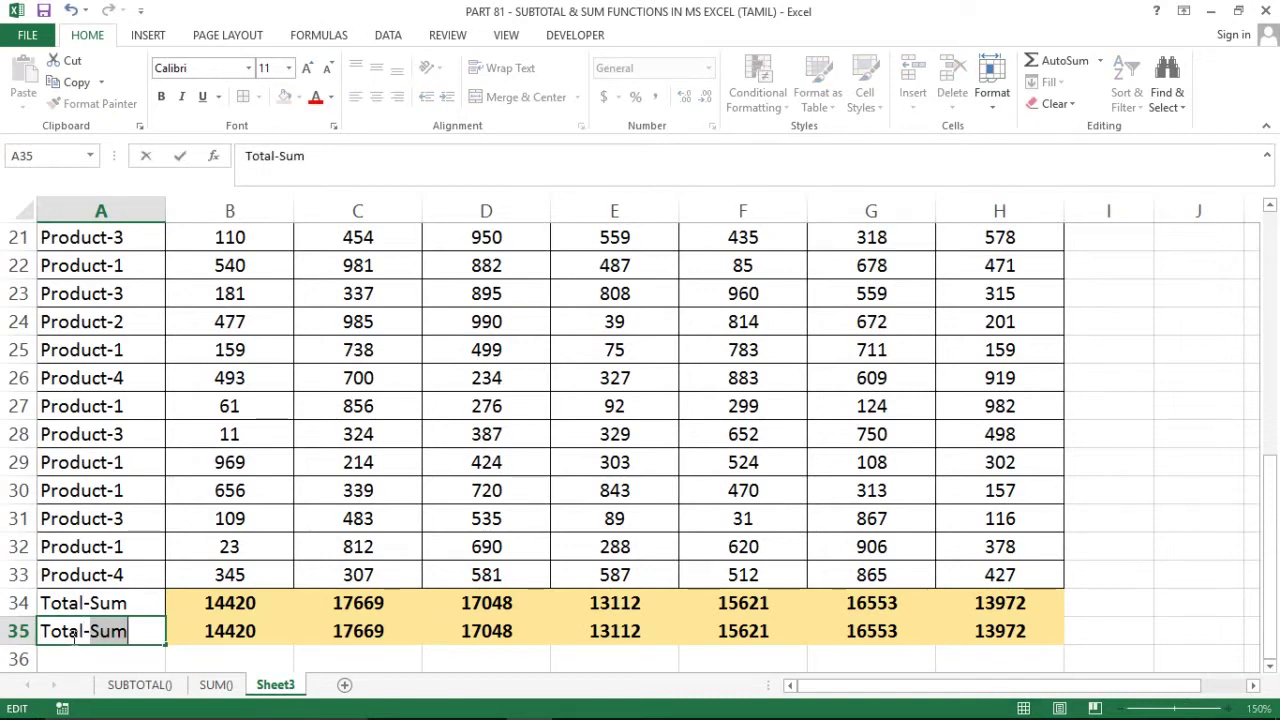
key("BackSpace")
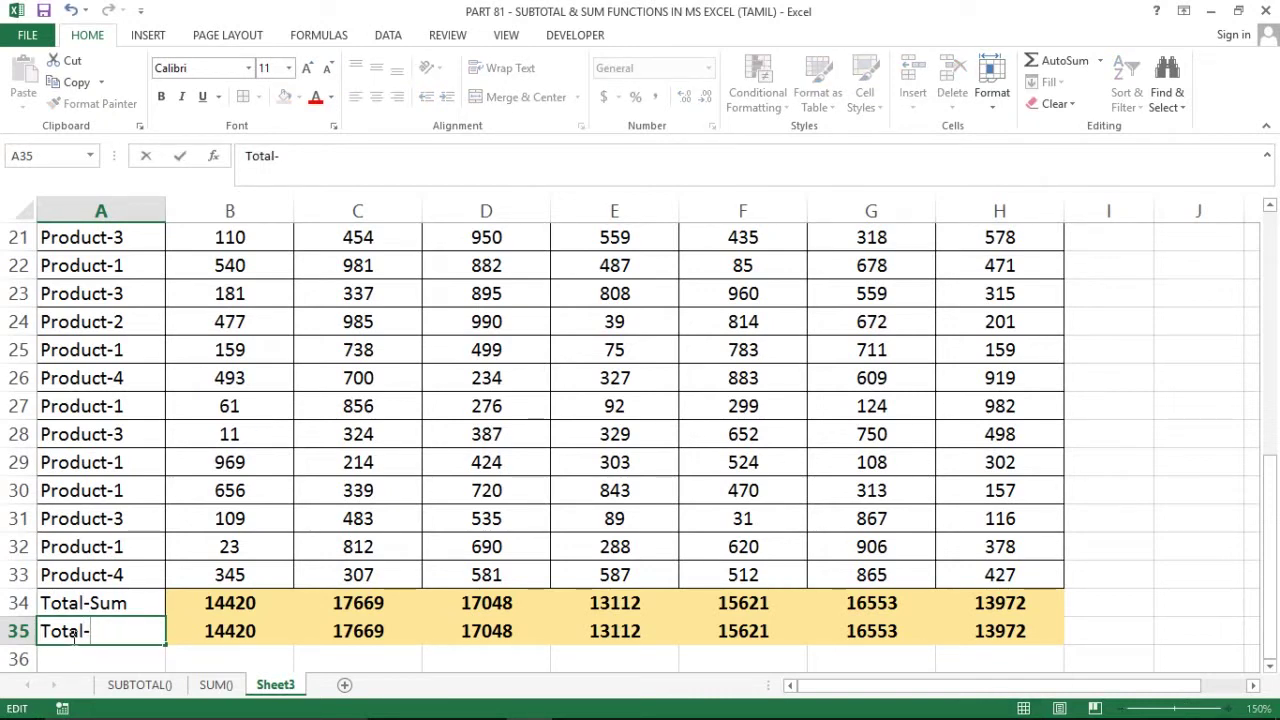
type("SubT")
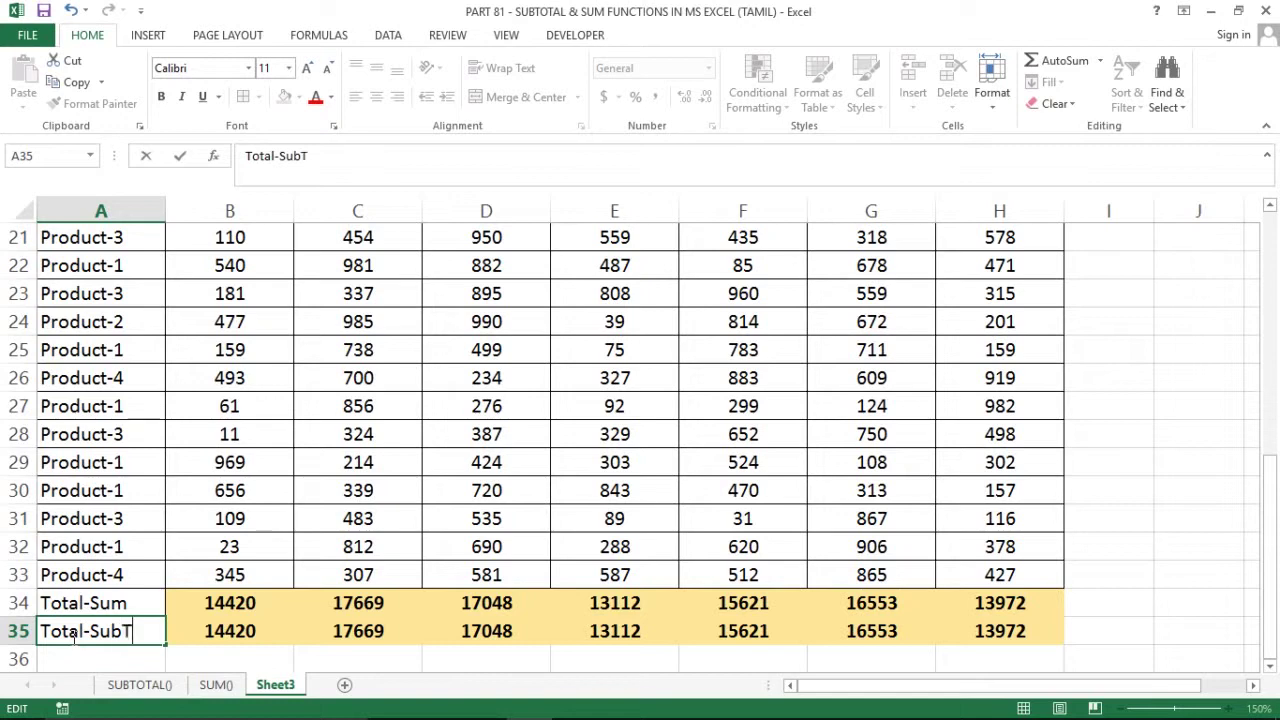
type("otal")
key("ctrl+Return")
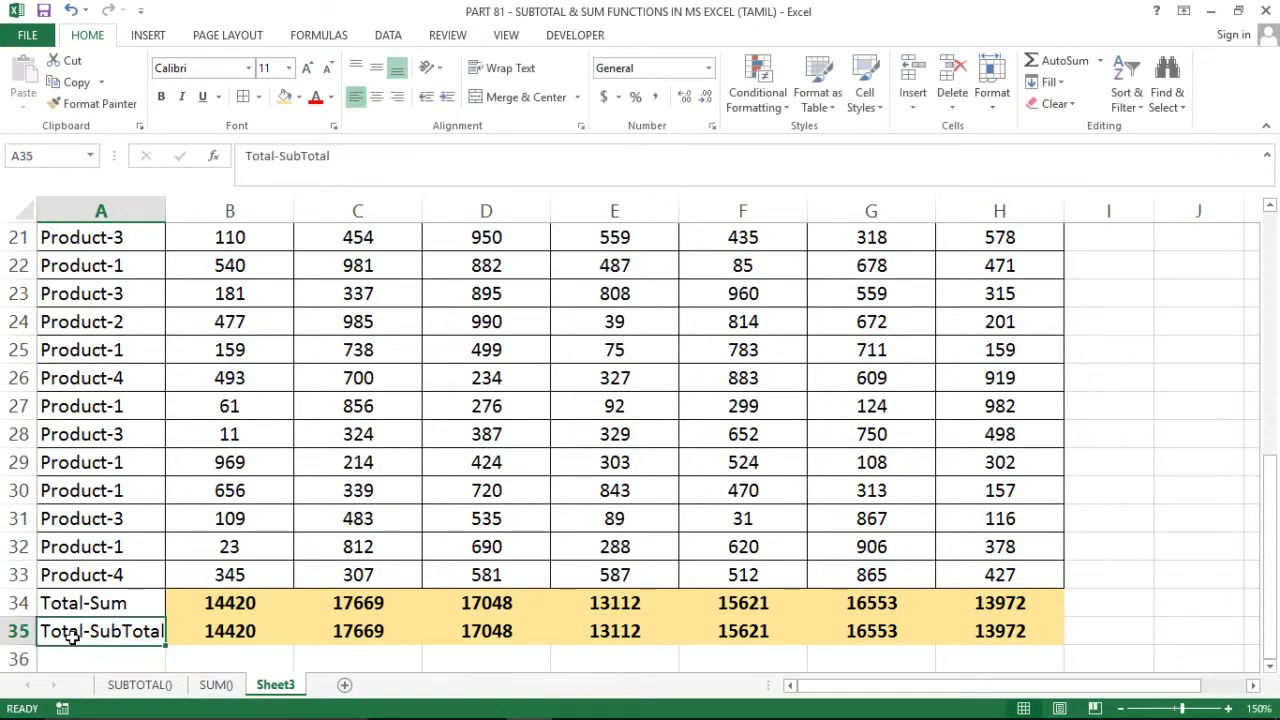
Autofit the width of column A to its longest label.
key("ctrl+space")
key("alt+o")
key("c")
key("a")
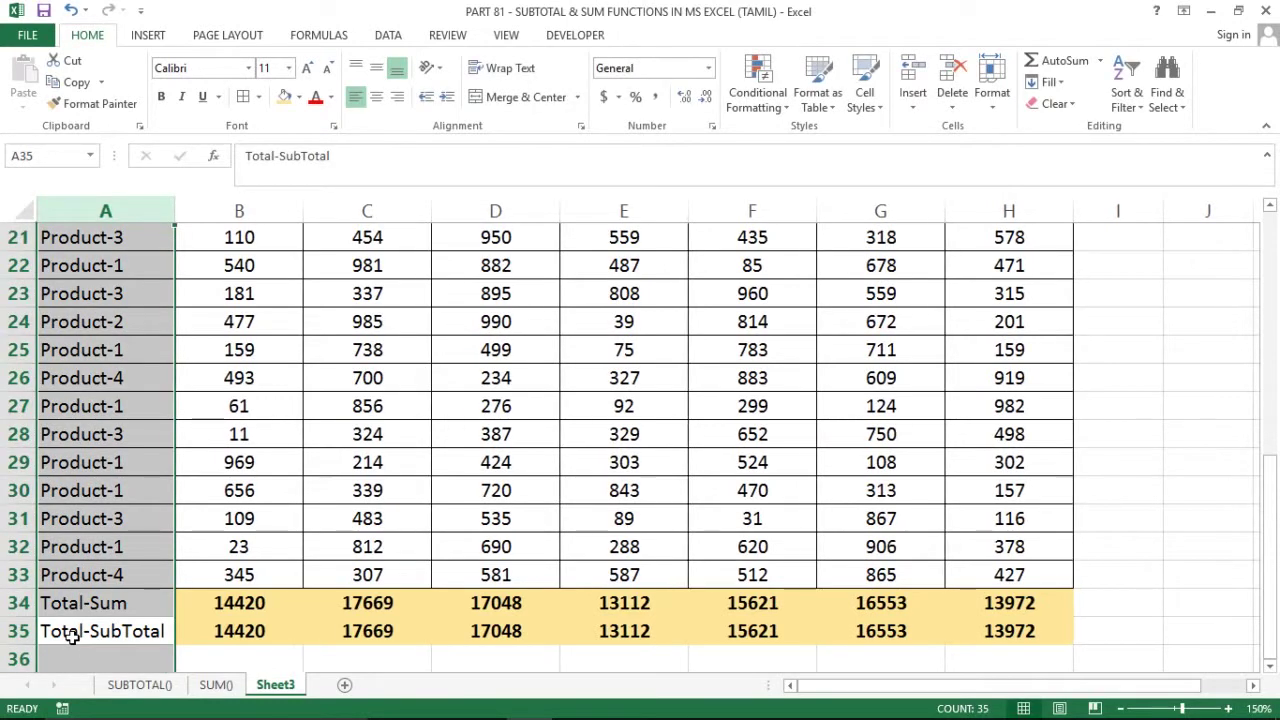
Turn on filtering for the table's header row, starting from the Product Name cell A1.
key("Up")
key("ctrl+Up")
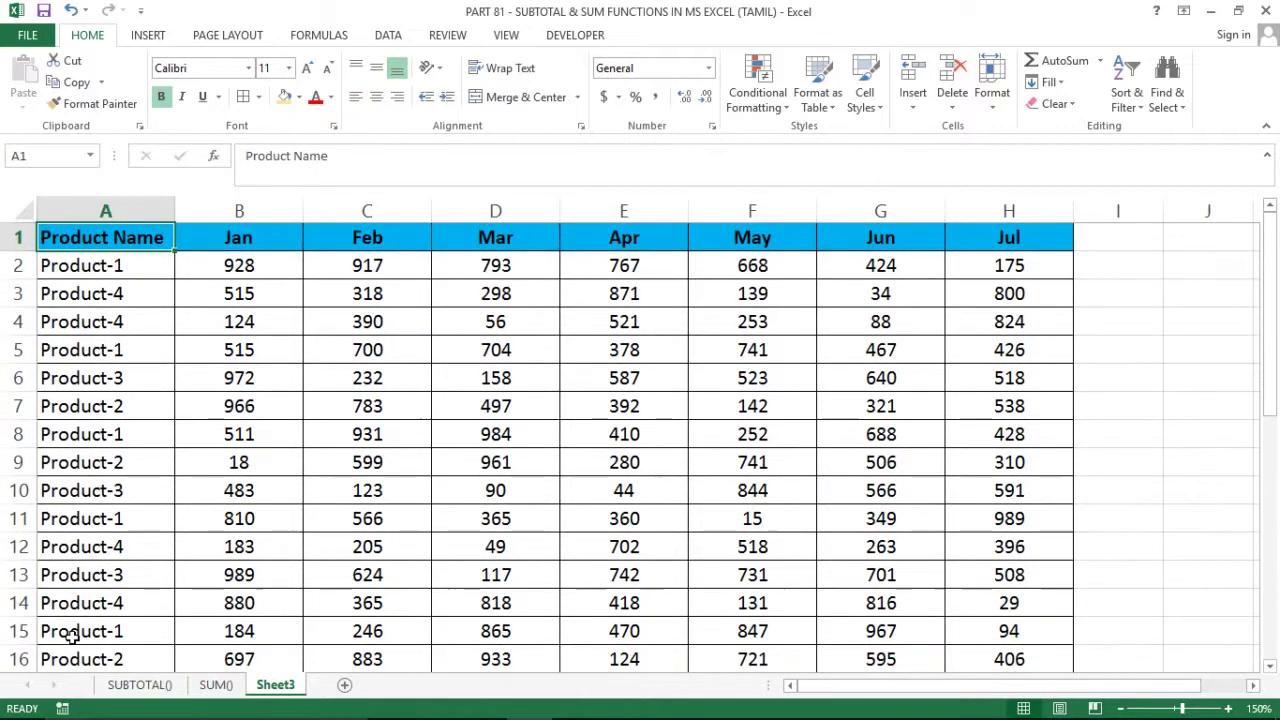
key("alt")
key("a")
key("t")
key("Right")
key("Left")
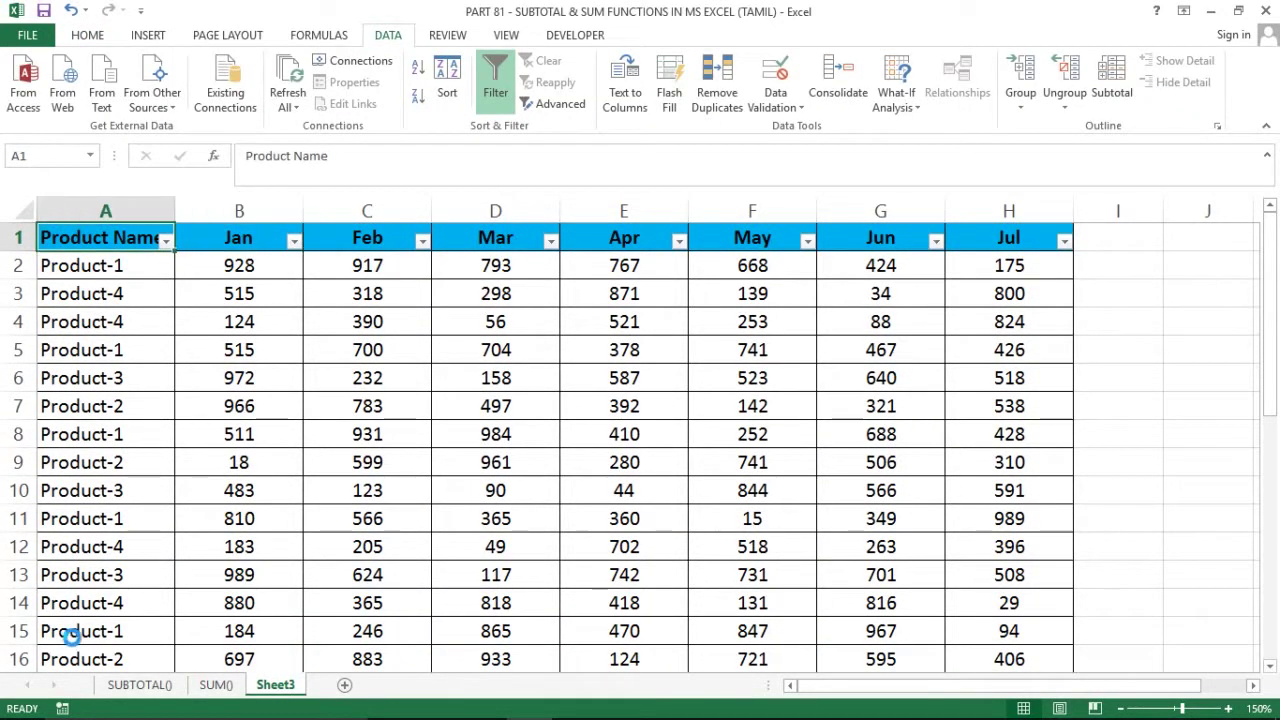
Filter the Product Name column to show only Product-1 and Total-Sum.
key("alt+Down")
key("space")
key("Down")
key("space")
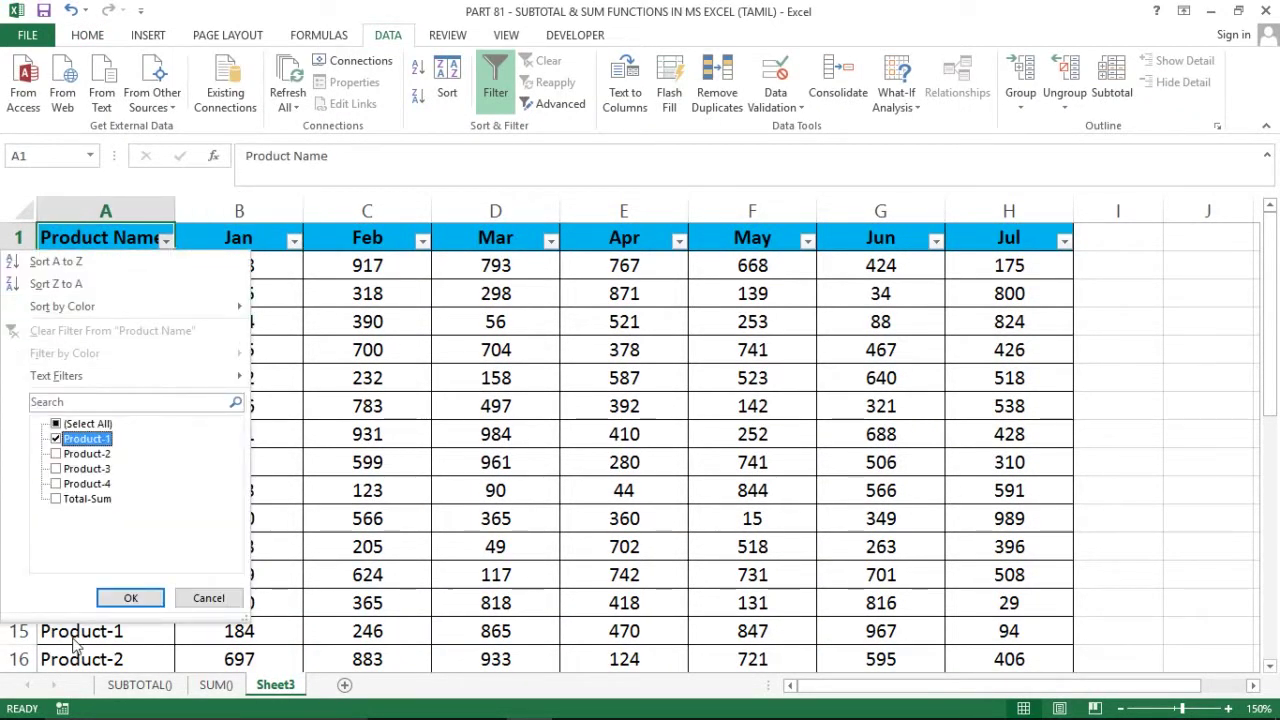
key("Down")
key("Down")
key("Down")
key("Down")
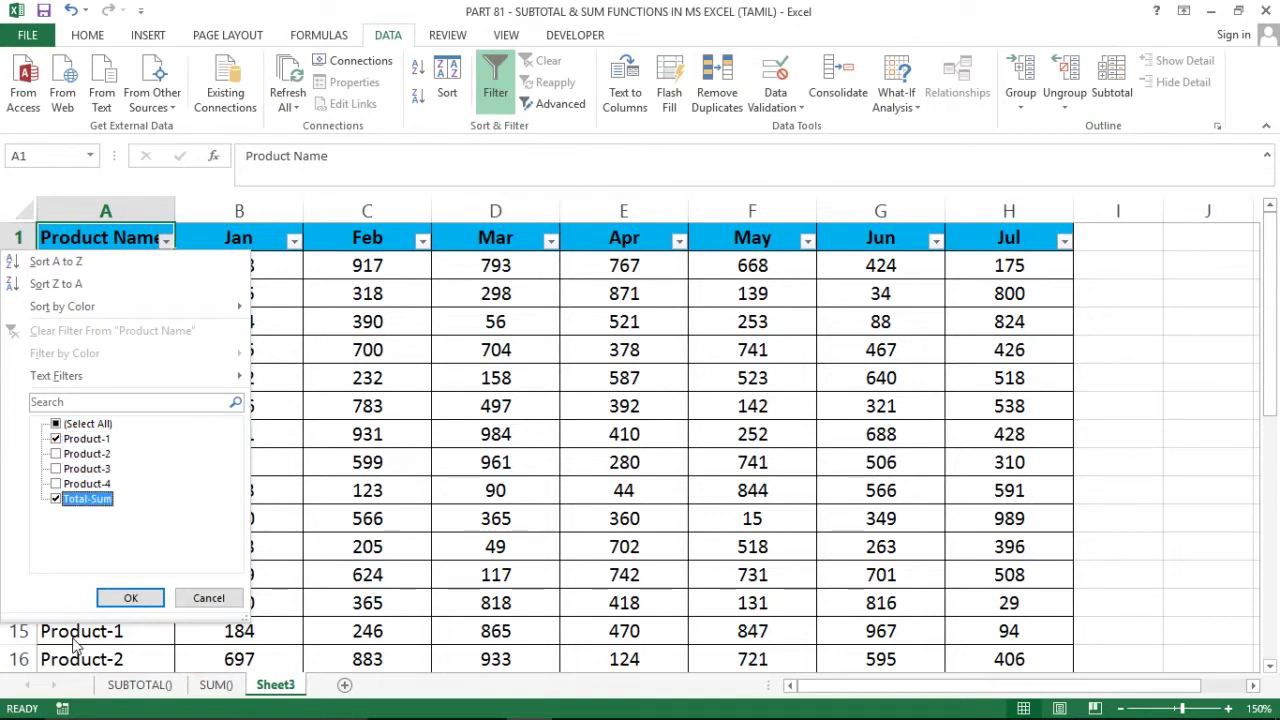
key("Return")
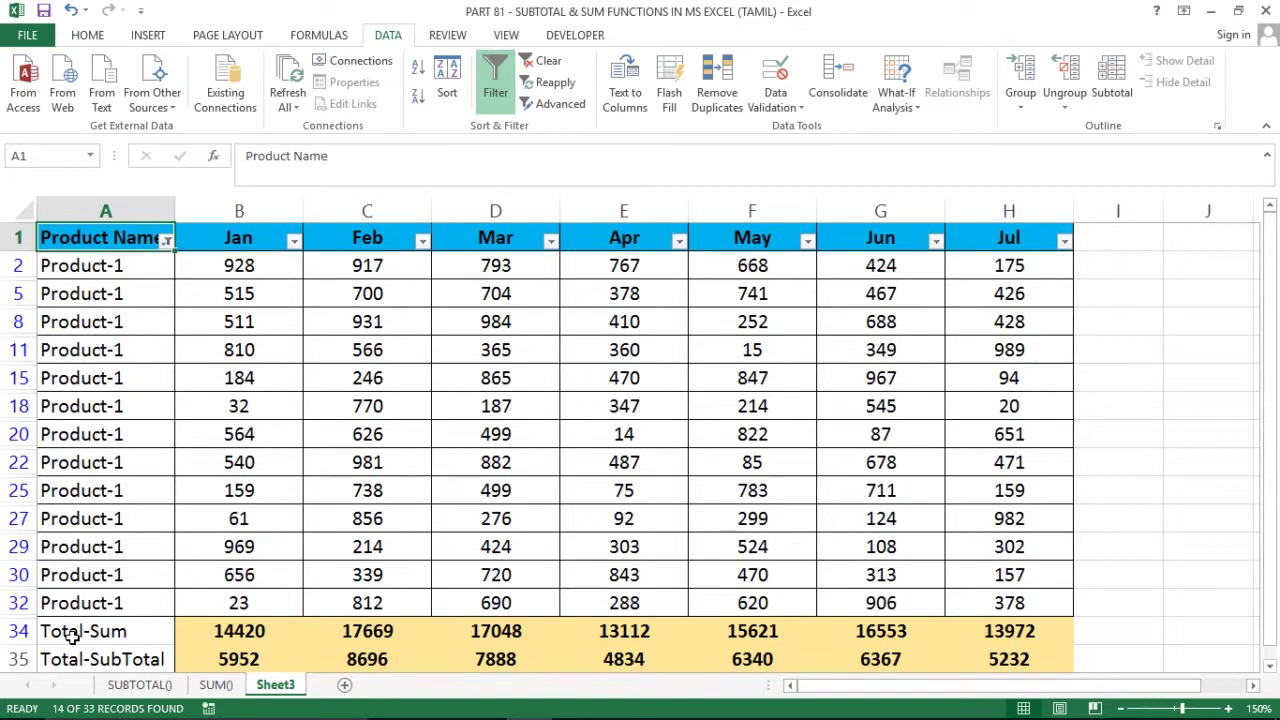
Select the visible Product-1 values in the Jan column, B2 to B32, to check their sum.
key("Down")
key("Right")
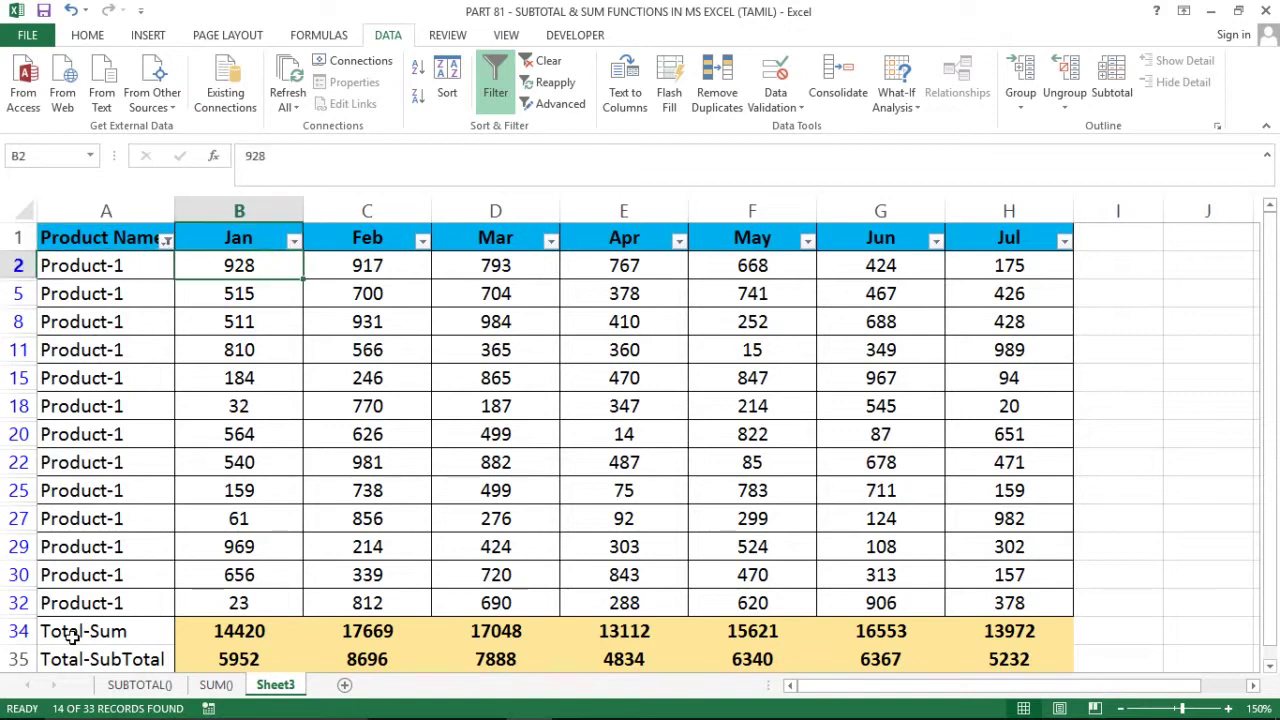
key("shift+Down")
key("shift+Down")
key("shift+Down")
key("shift+Down")
key("shift+Down")
key("shift+Down")
key("shift+Down")
key("shift+Down")
key("shift+Down")
key("shift+Down")
key("shift+Down")
key("shift+Down")
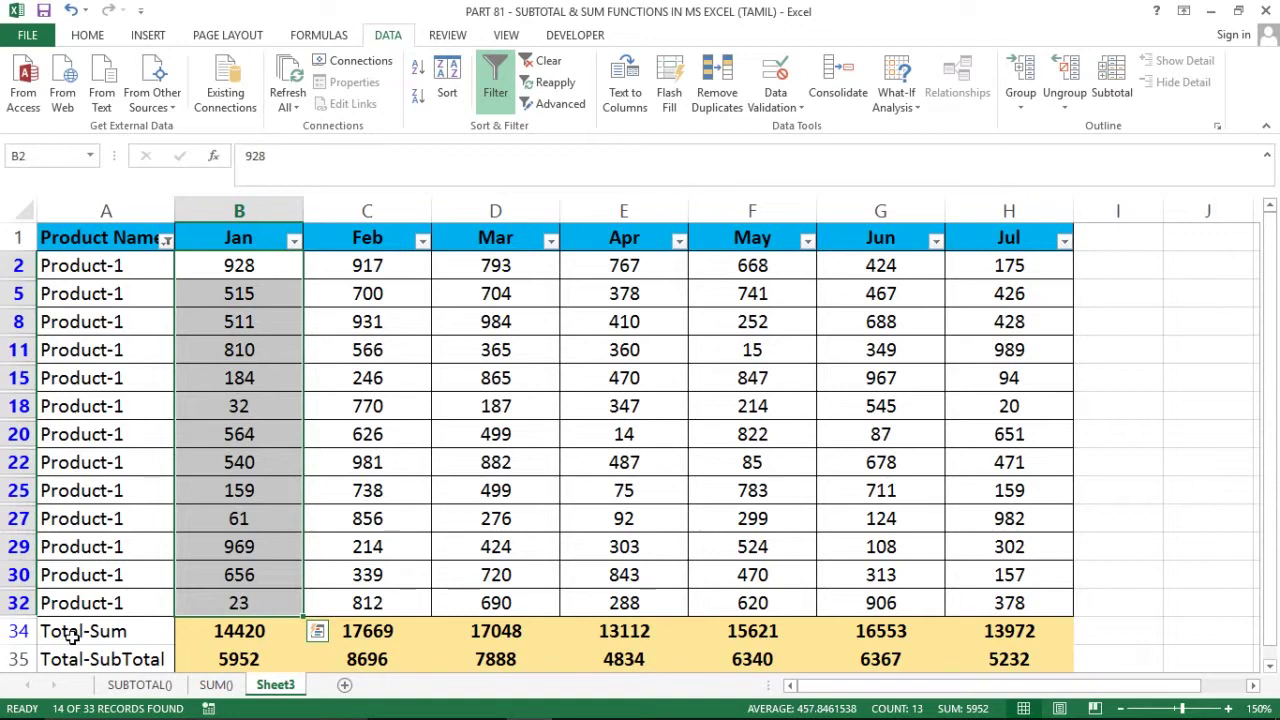
Compare the SUBTOTAL formula in B35 with the visible Jan values and the SUM formula in B34.
left_click(233, 660)
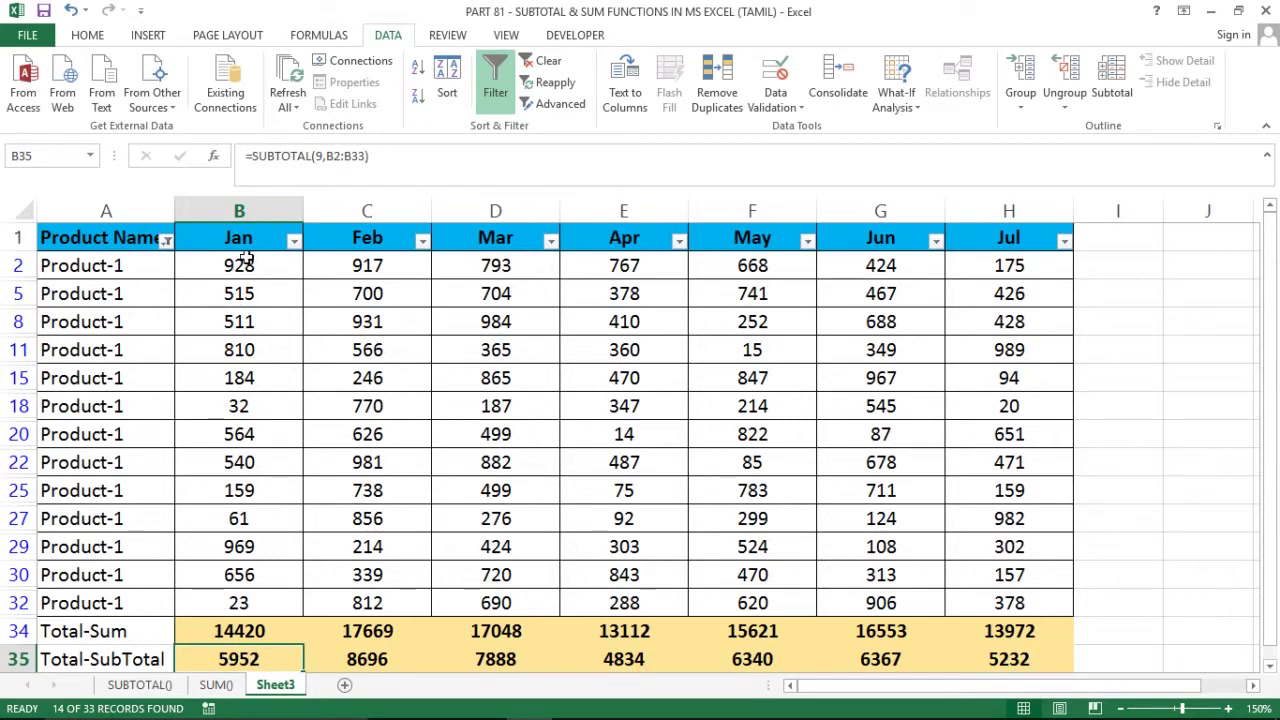
left_click_drag(249, 258, 256, 597)
left_click(248, 656)
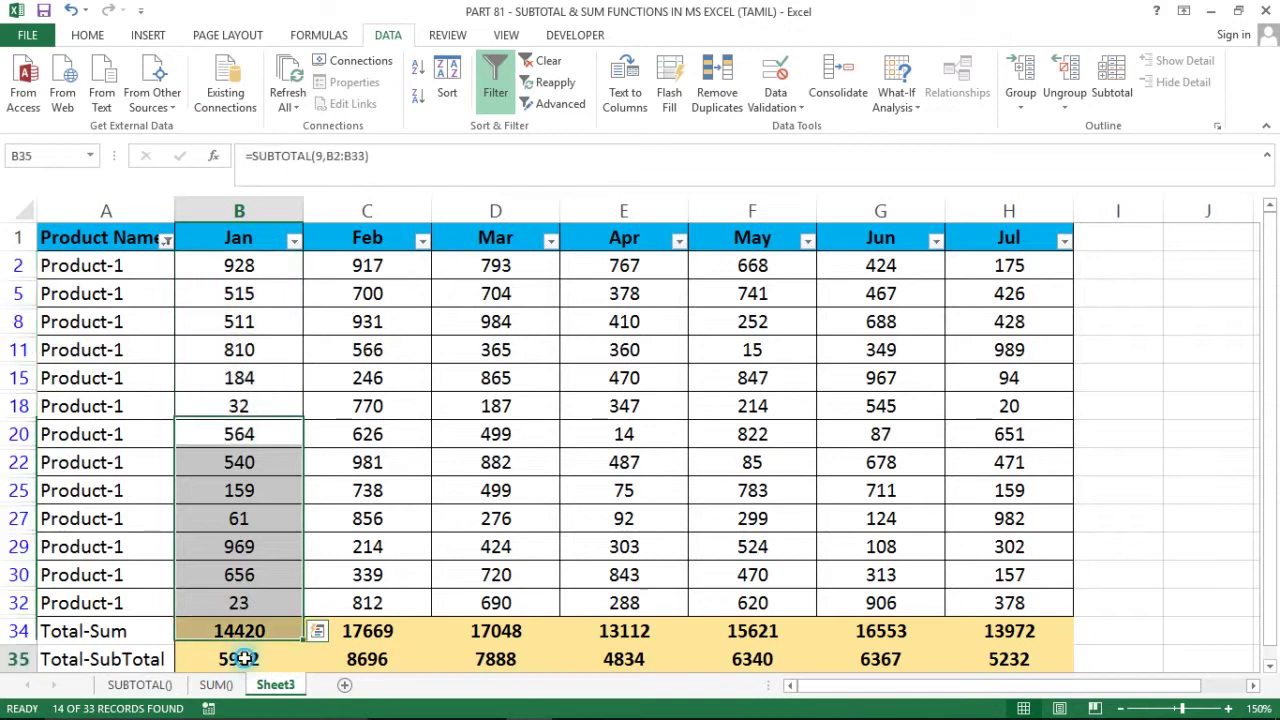
left_click(250, 634)
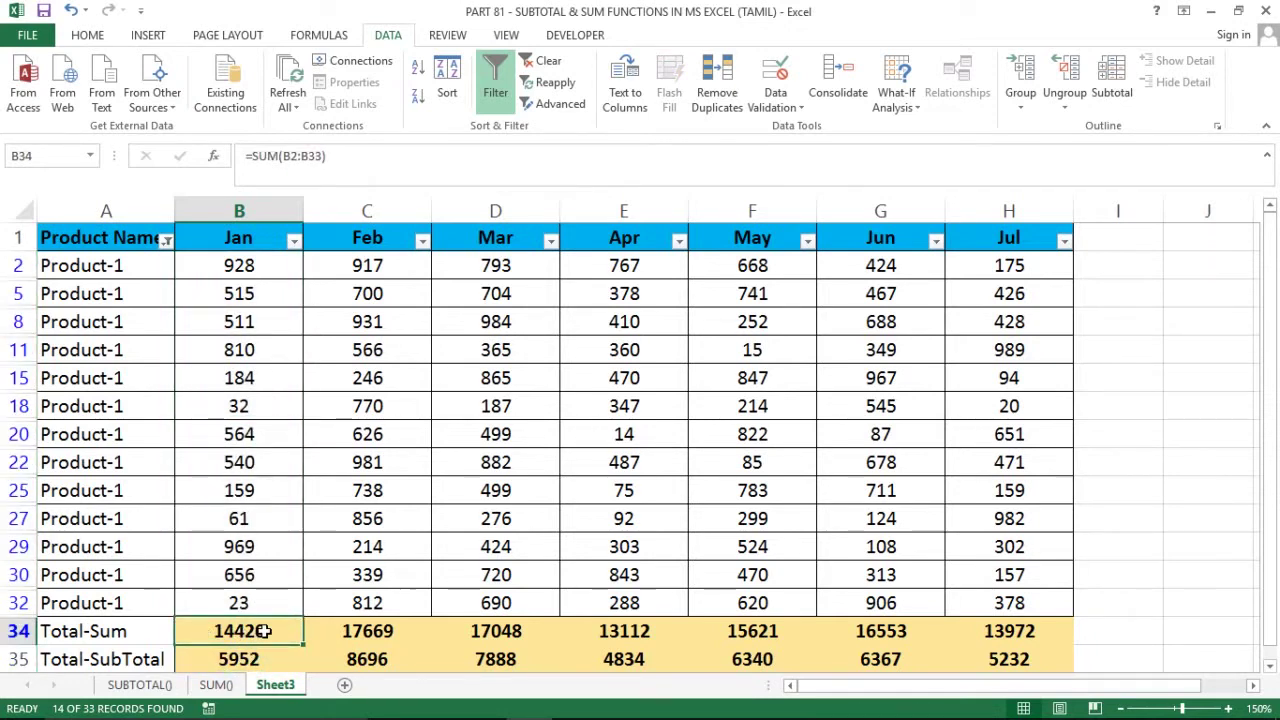
Step through the visible Jan values up to the header and back to B34, and inspect Feb's SUM formula in C34.
key("Up")
key("Up")
key("Up")
key("Up")
key("Up")
key("Up")
key("Up")
key("Up")
key("Up")
key("Up")
key("Up")
key("Up")
key("Up")
key("Up")
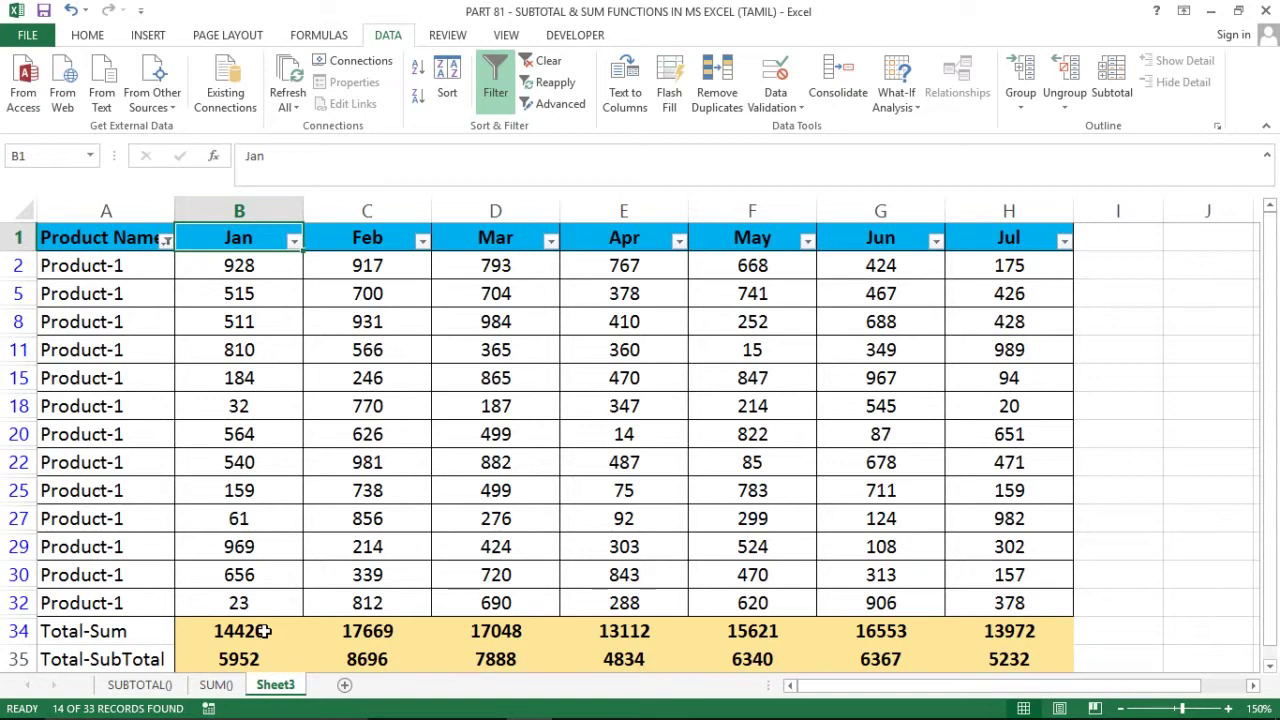
key("Down")
key("Down")
key("Down")
key("Down")
key("Down")
key("Down")
key("Down")
key("Down")
key("Down")
key("Down")
key("Down")
key("Down")
key("Down")
key("Down")
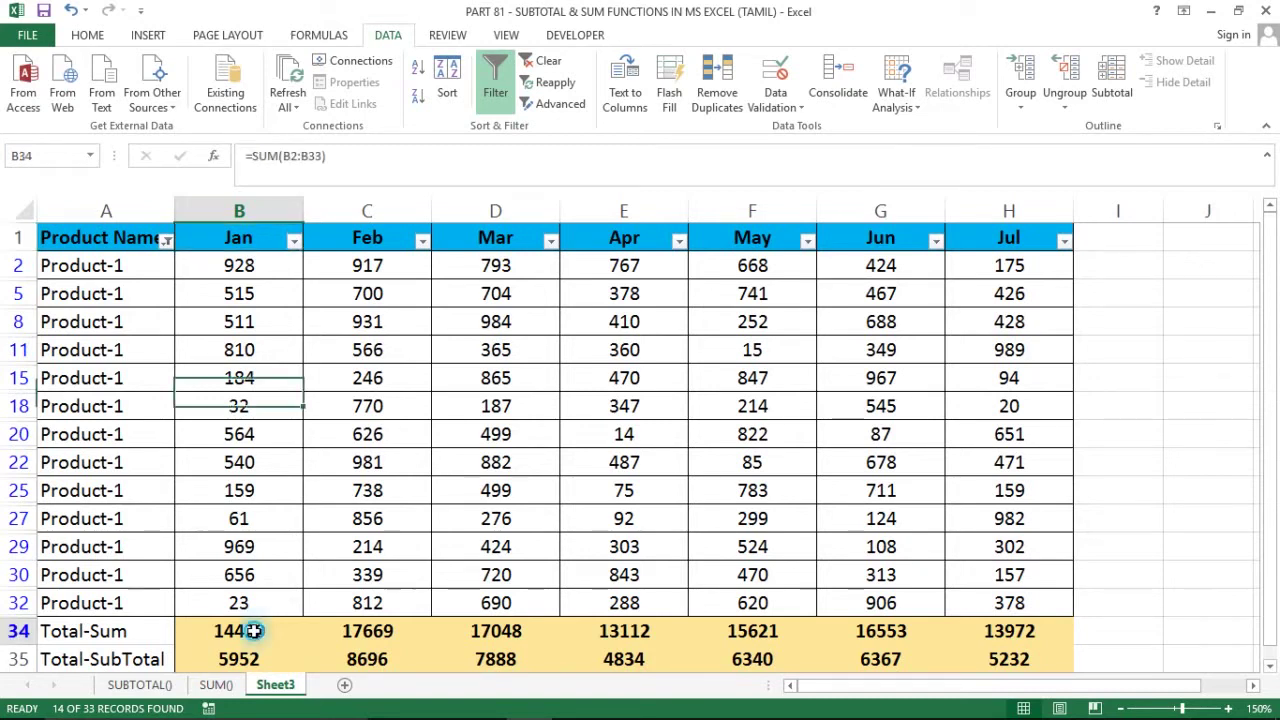
left_click(390, 630)
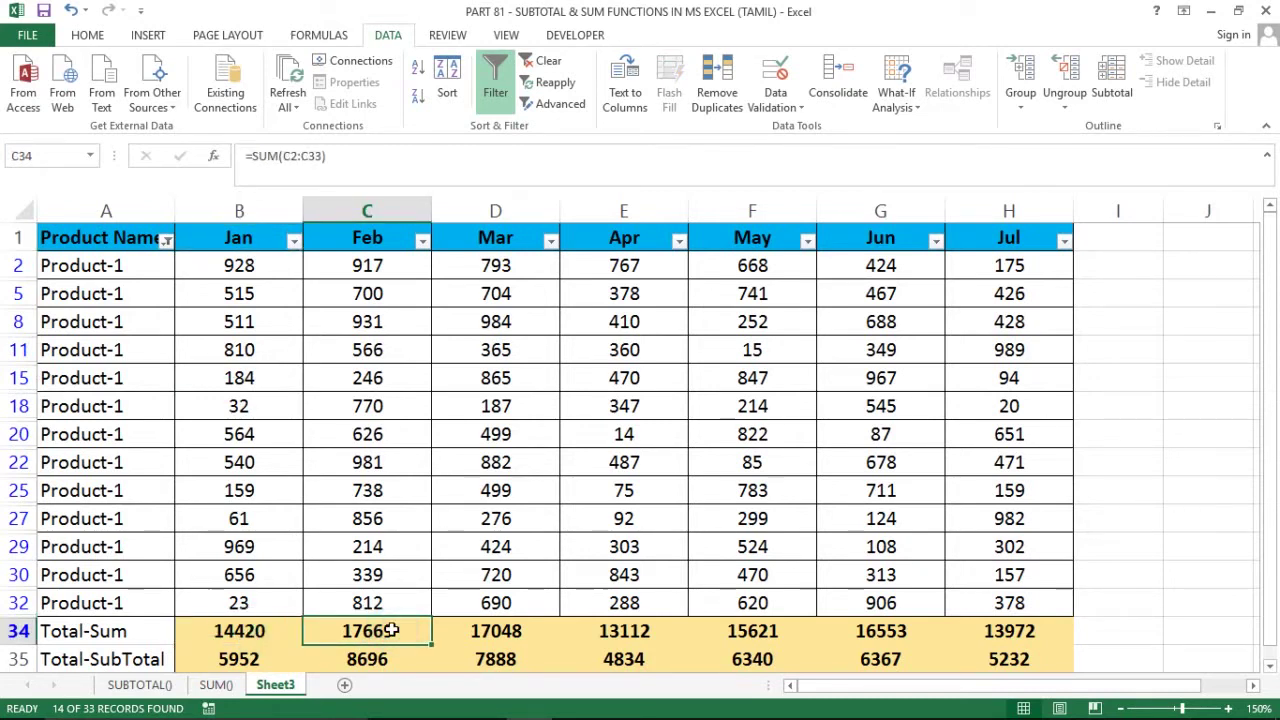
Select the SUM totals for Jan to Jul, B34:H34, to review them under the Product-1 filter.
key("Left")
key("Left")
key("Right")
key("shift+Right")
key("shift+Right")
key("shift+Right")
key("shift+Right")
key("shift+Right")
key("shift+Right")
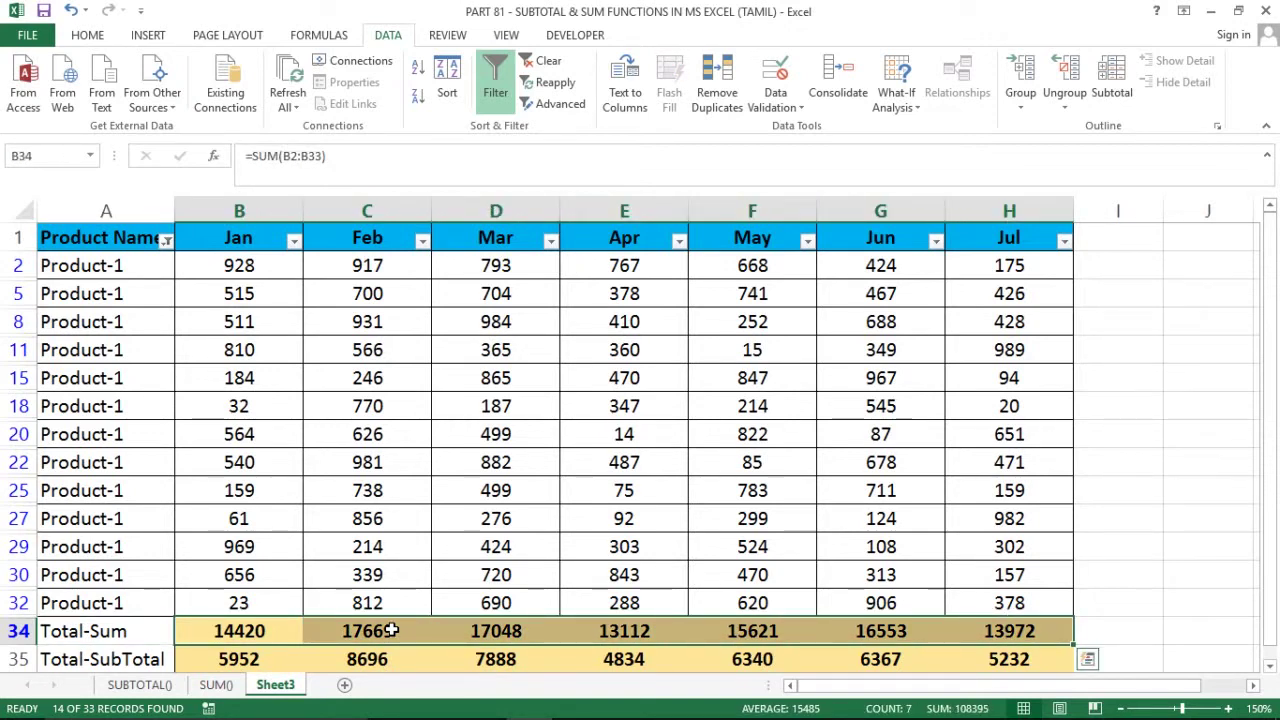
Change the Product Name filter to show Product-2 instead of Product-1, keeping Total-Sum included.
key("ctrl+Up")
key("Right")
key("Left")
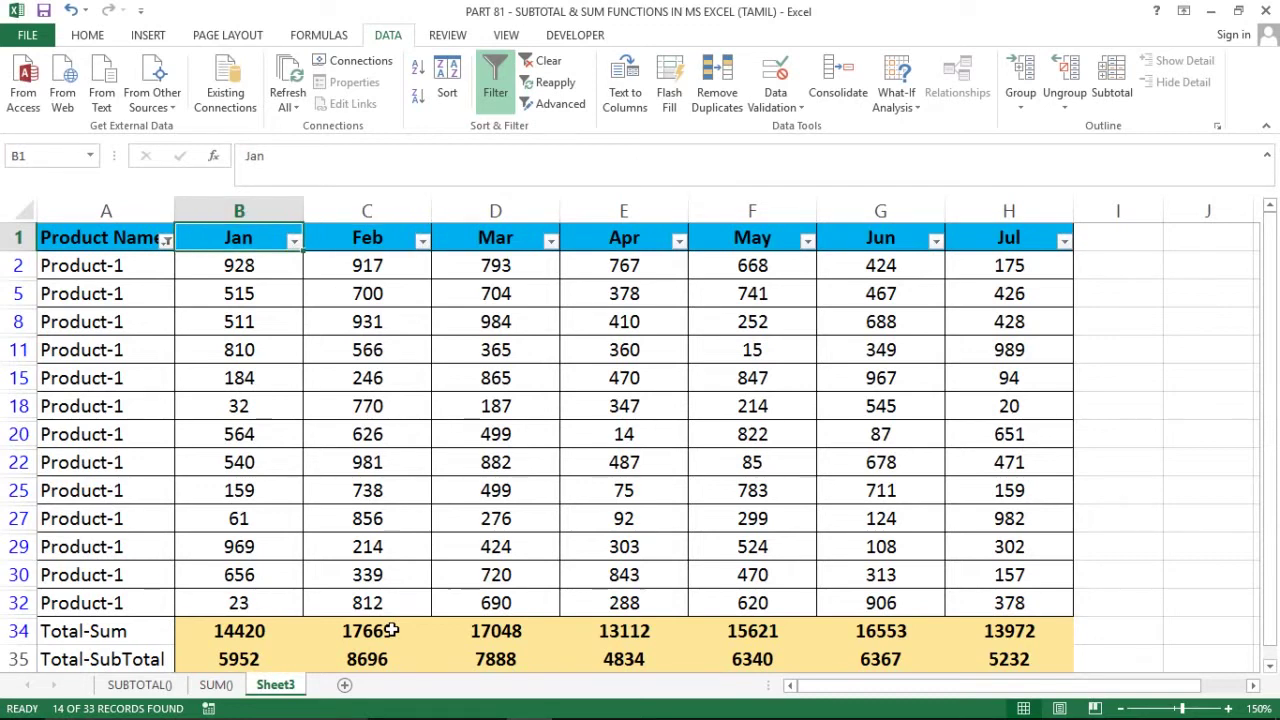
key("Left")
key("alt+Down")
key("Down")
key("Down")
key("Down")
key("Down")
key("Down")
key("Down")
key("Down")
key("Down")
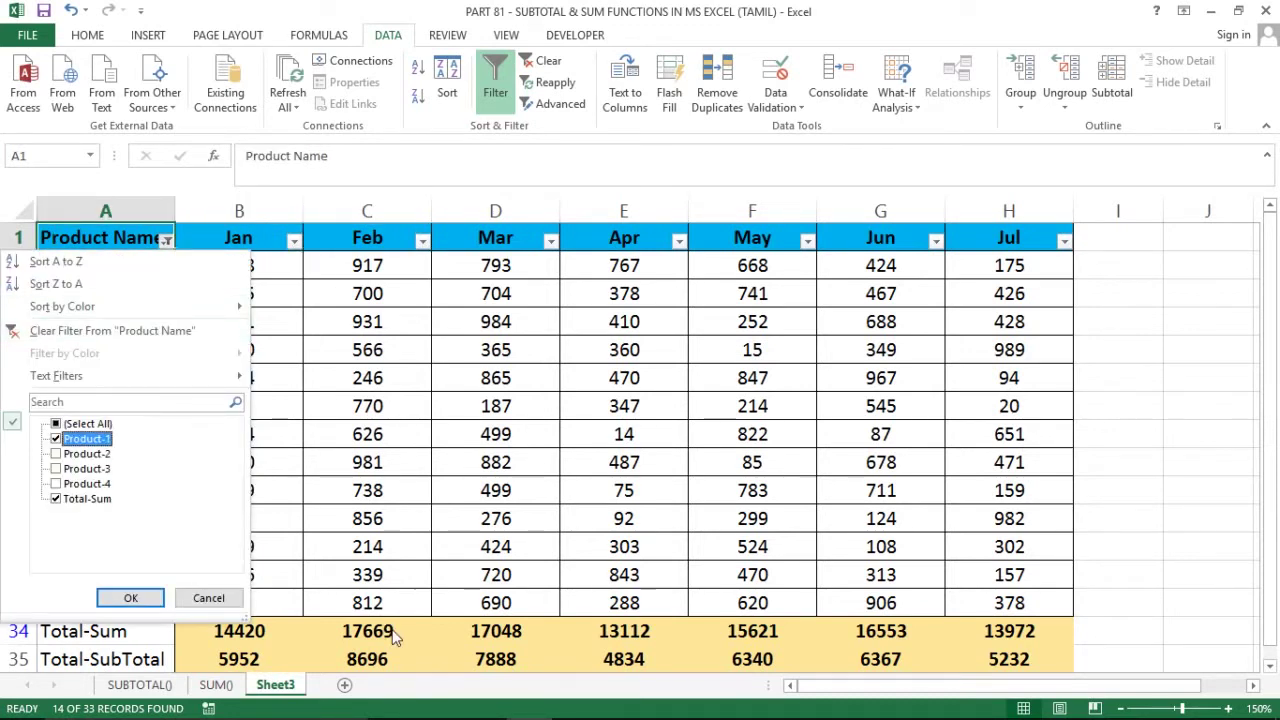
key("space")
key("Down")
key("space")
key("Return")
key("Right")
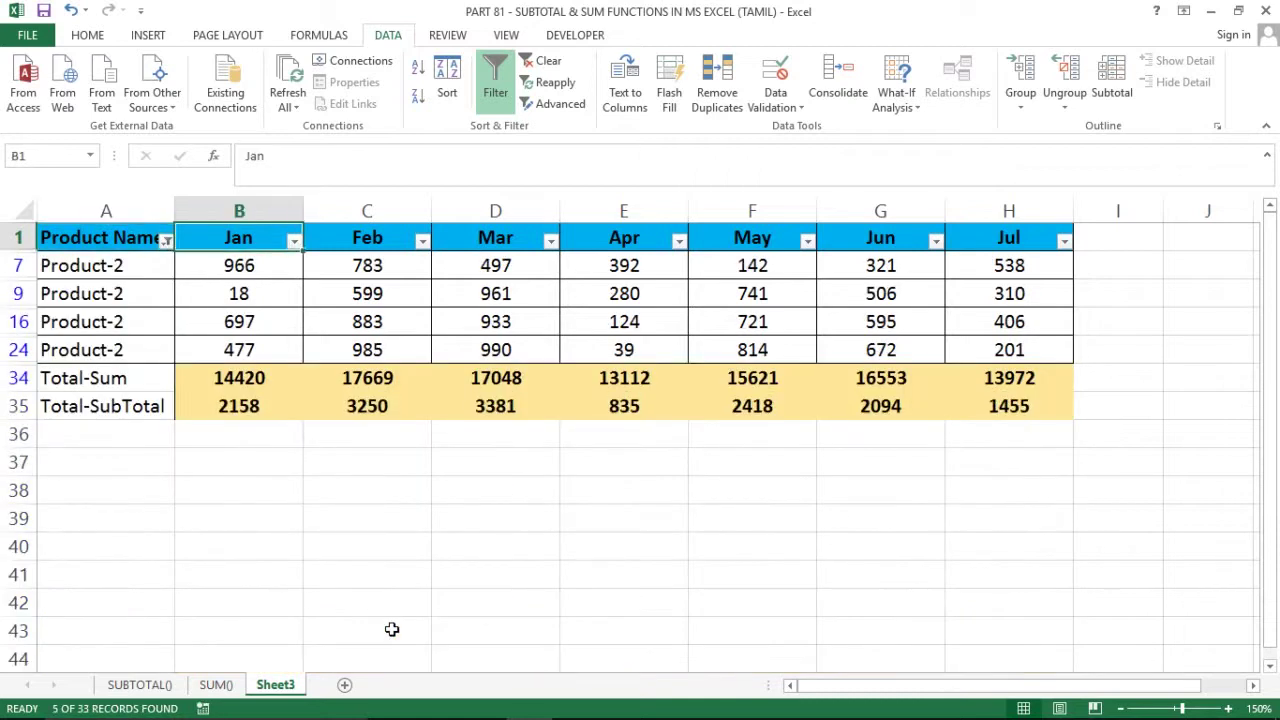
Select the visible Product-2 values in the Jan column and compare their sum with the SUBTOTAL formula in B35.
key("Down")
key("shift+Down")
key("shift+Down")
key("shift+Down")
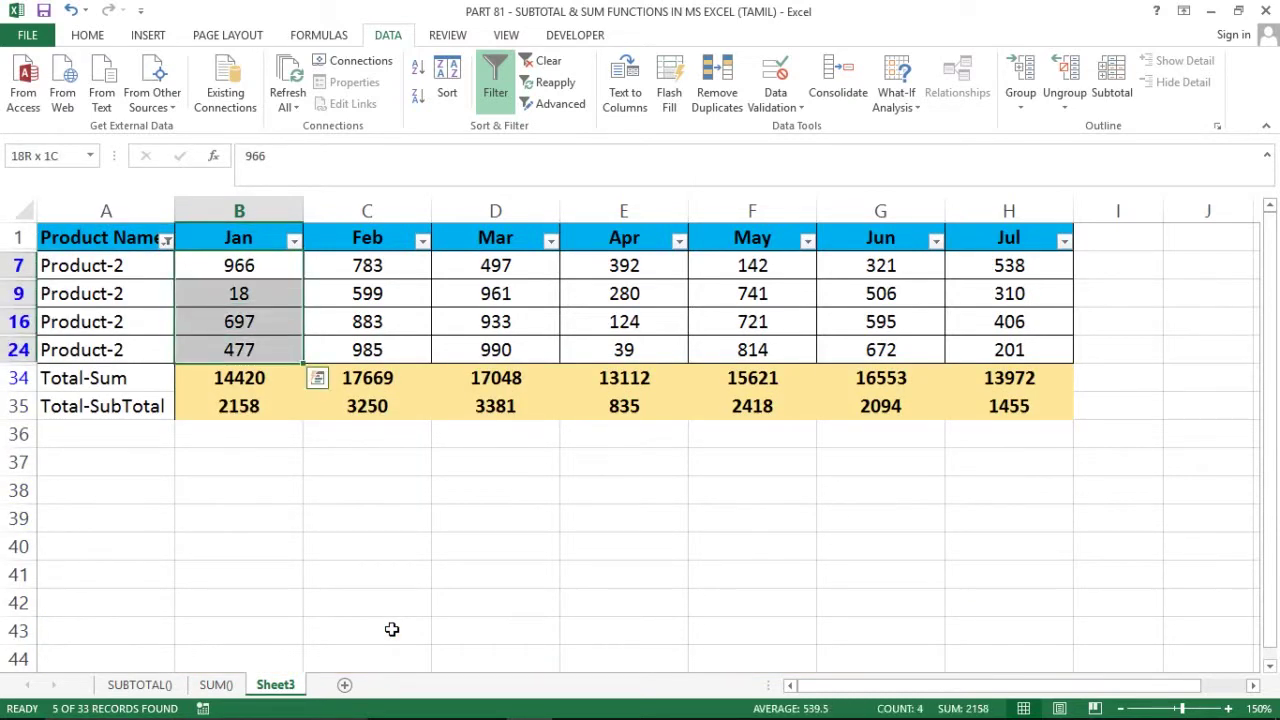
key("Down")
key("Down")
key("Down")
key("Down")
key("Down")
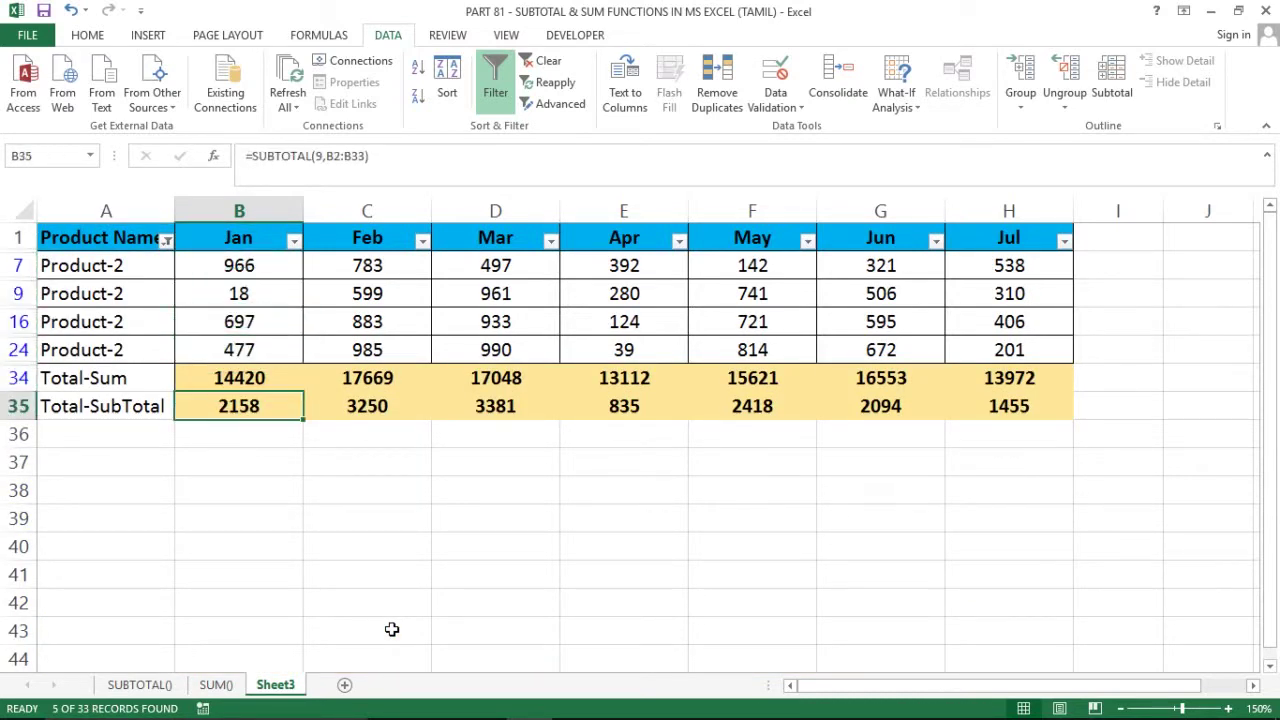
Turn off filtering on the product table.
key("ctrl+Up")
key("alt+a")
key("t")
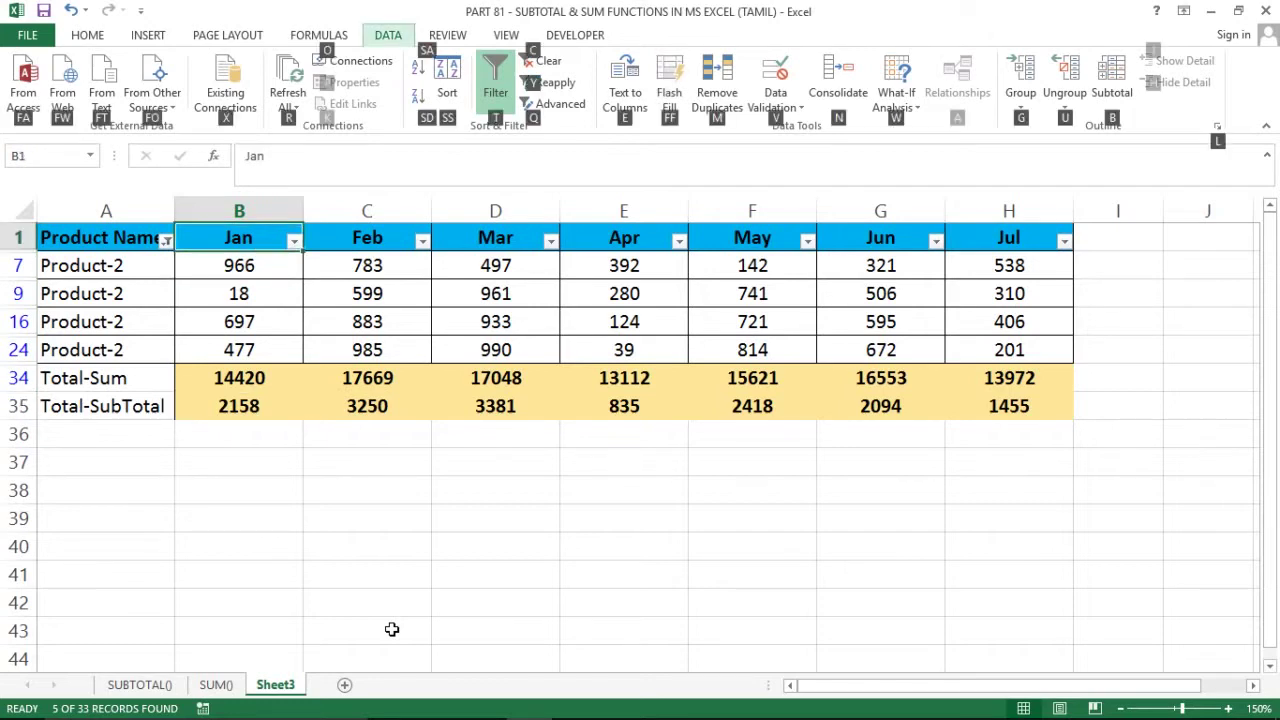
Review the unfiltered table from the header row down to the Total-Sum and Total-SubTotal rows, and inspect B34.
key("Left")
key("Down")
key("Down")
key("Down")
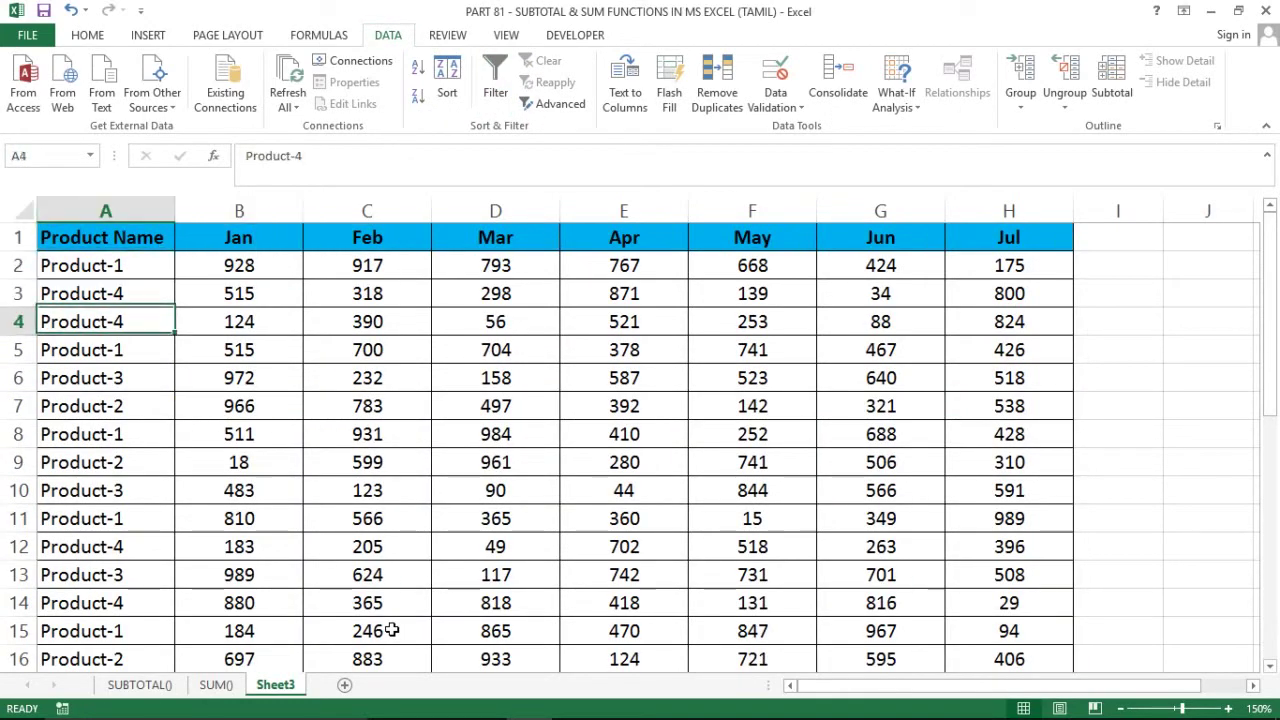
key("Up")
key("Up")
key("Up")
key("shift+Right")
key("shift+Right")
key("shift+Right")
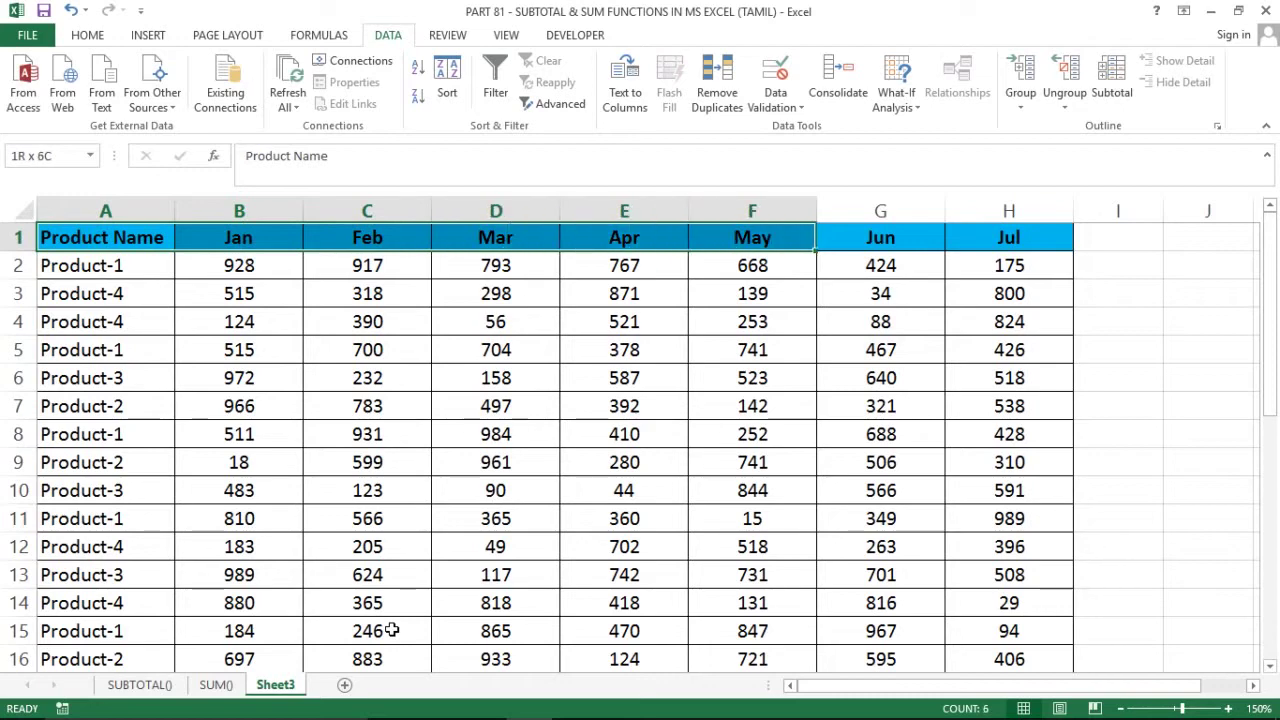
key("Down")
key("Down")
key("Down")
key("Down")
key("Down")
key("Down")
key("Down")
key("Down")
key("Down")
key("Down")
key("Down")
key("Down")
key("Down")
key("Down")
key("Down")
key("Down")
key("Down")
key("Down")
key("Down")
key("Down")
key("Down")
key("Down")
key("Down")
key("Down")
key("Down")
key("Down")
key("Down")
key("Down")
key("Down")
key("Down")
key("Down")
key("Down")
key("Down")
key("Down")
key("Down")
key("Down")
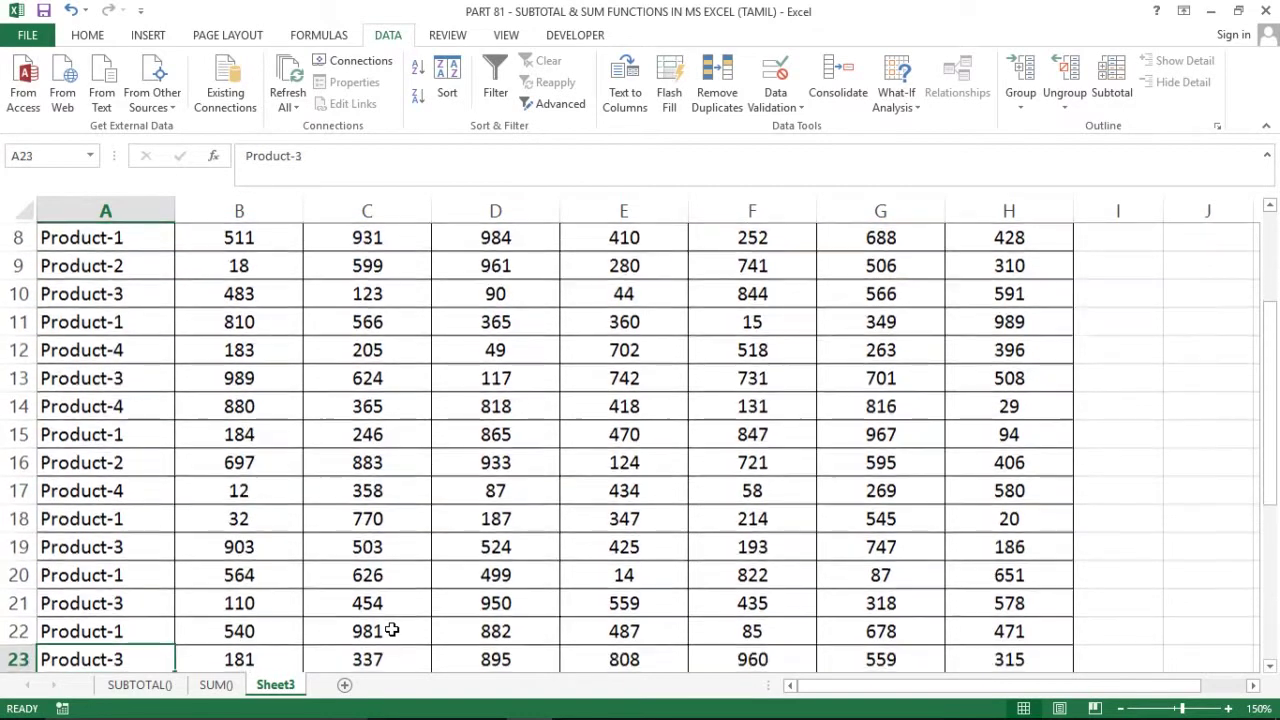
key("Down")
key("Down")
key("Down")
key("Down")
key("Down")
key("Down")
key("Down")
key("Down")
key("Down")
key("Down")
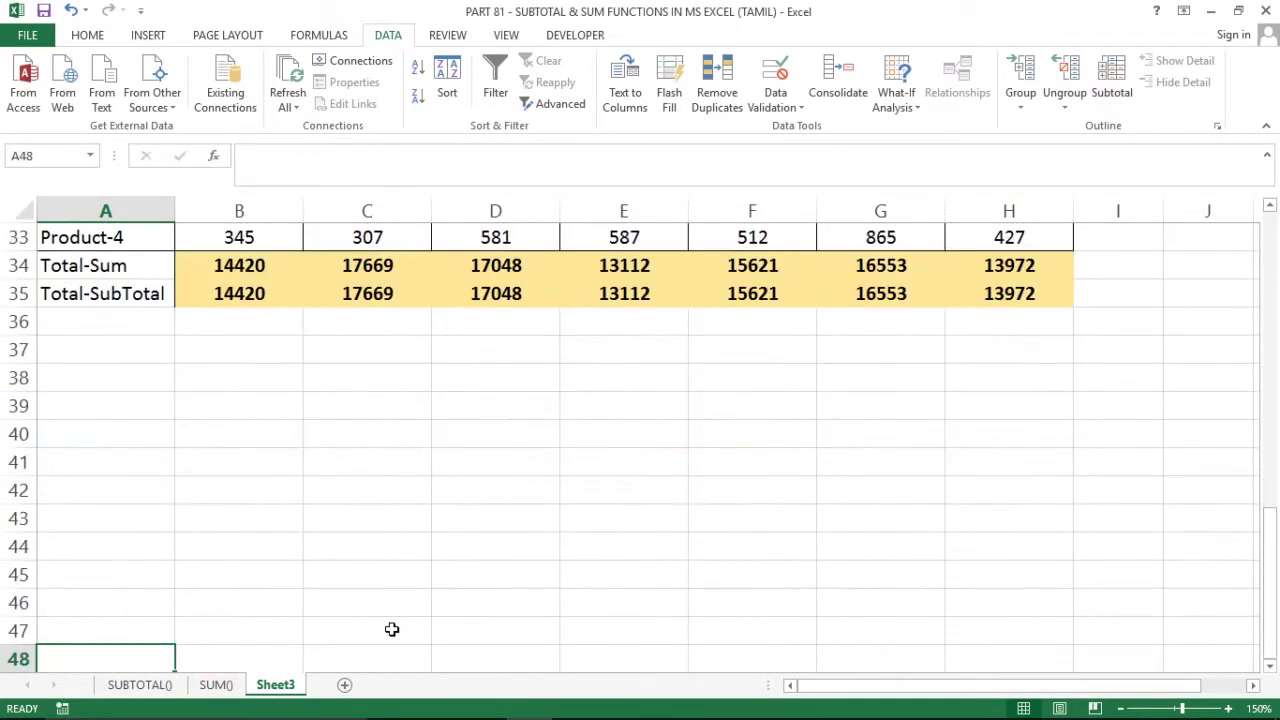
key("Up")
key("Up")
key("Up")
key("Up")
key("Up")
key("Up")
key("Up")
key("Up")
key("Up")
key("Up")
key("Up")
key("Up")
key("Up")
key("Up")
key("Up")
key("Up")
key("Up")
key("Down")
key("Down")
key("Right")
key("Down")
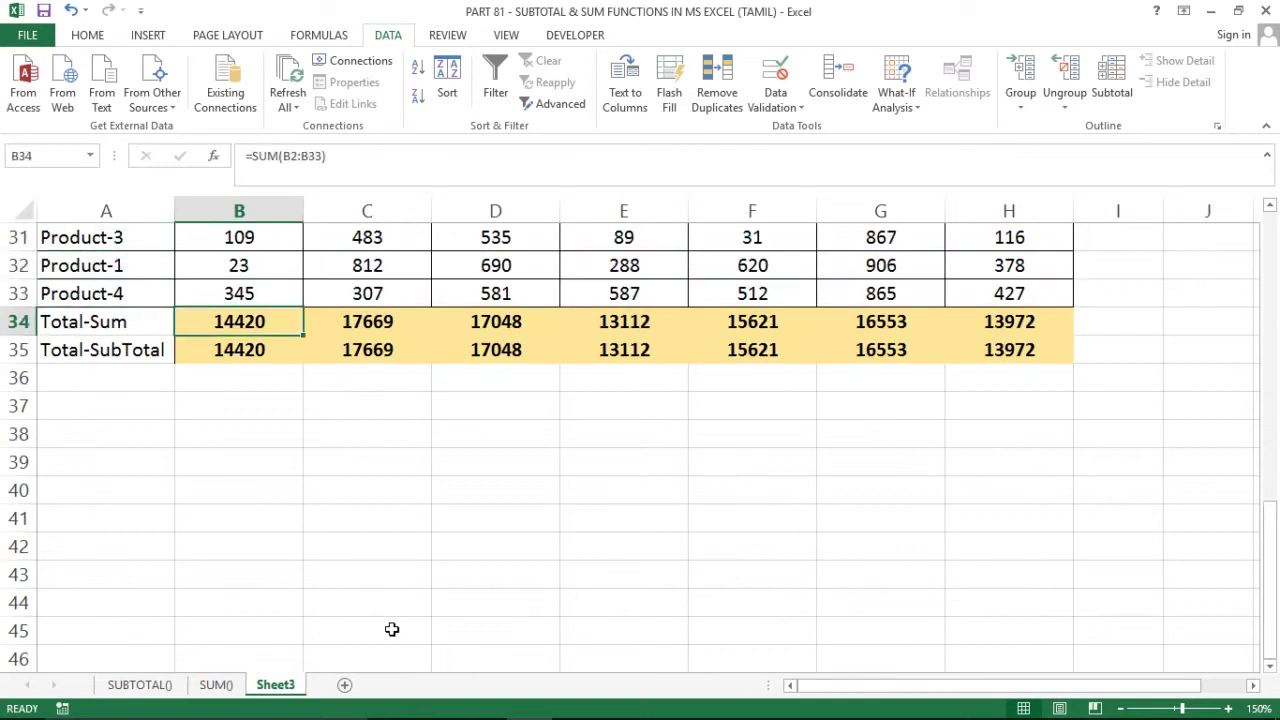
Select both rows of totals for Jan to Jul, B34:H35, to compare them.
key("shift+Right")
key("shift+Right")
key("shift+Right")
key("shift+Right")
key("shift+Right")
key("shift+Right")
key("shift+Down")
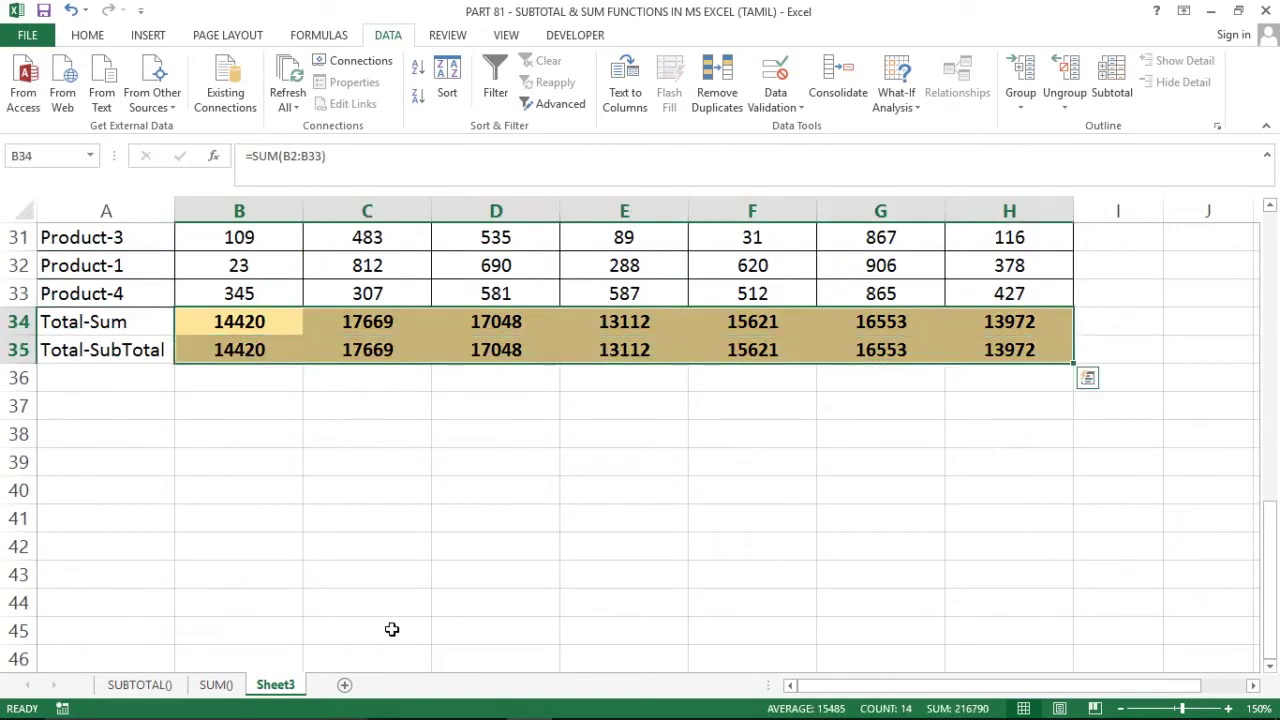
Delete the Total-Sum and Total-SubTotal rows, 34 and 35.
key("shift+BackSpace")
key("shift+space")
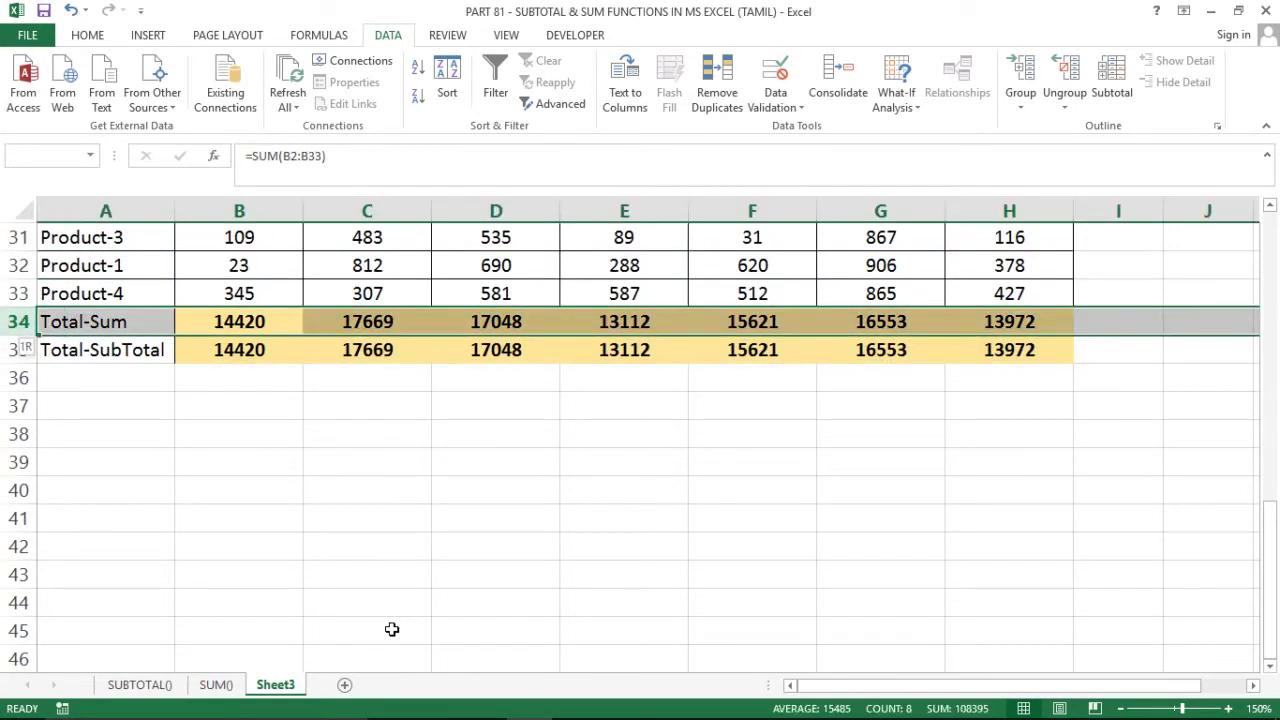
key("shift+Down")
key("ctrl+minus")
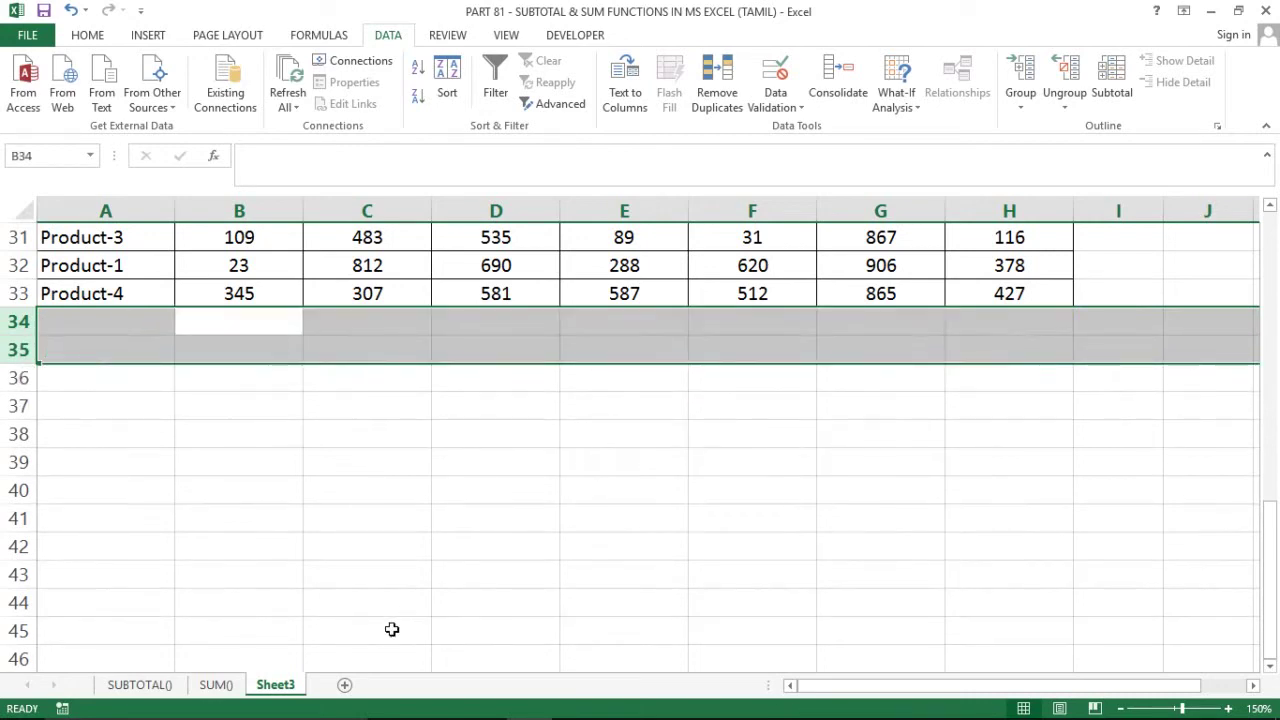
Insert a blank row above the table's header row.
key("ctrl+Home")
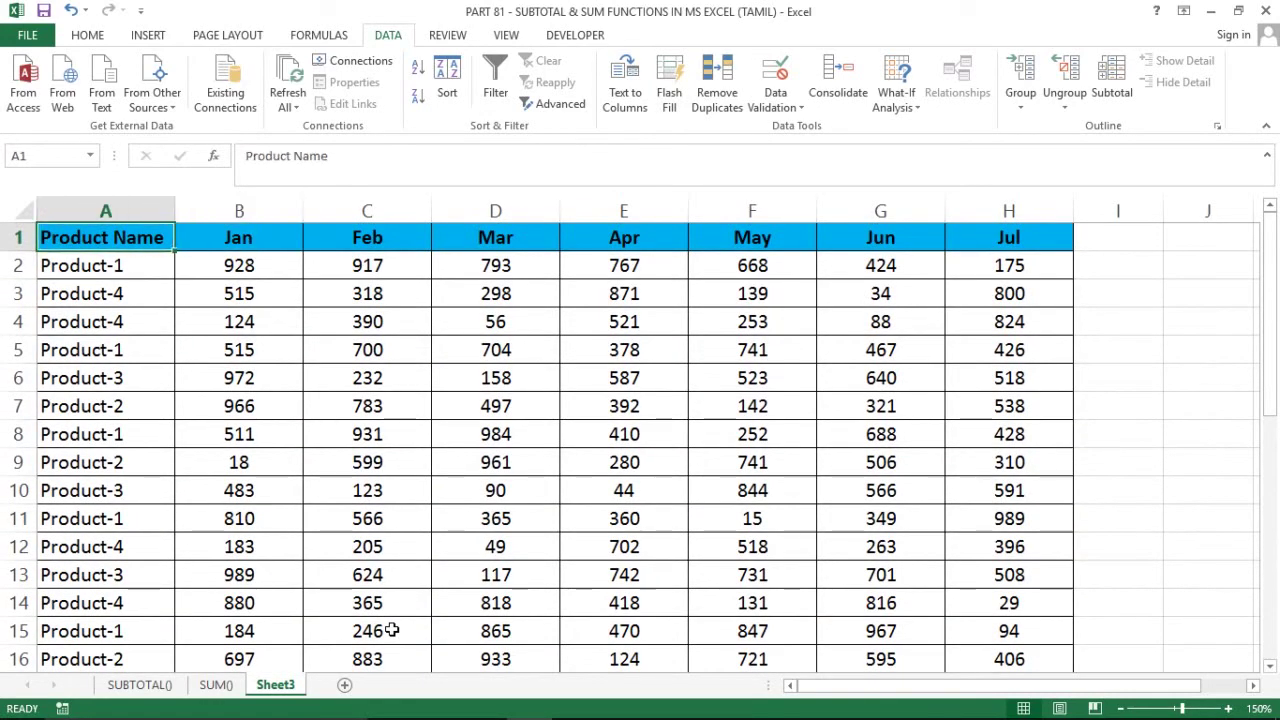
key("shift+space")
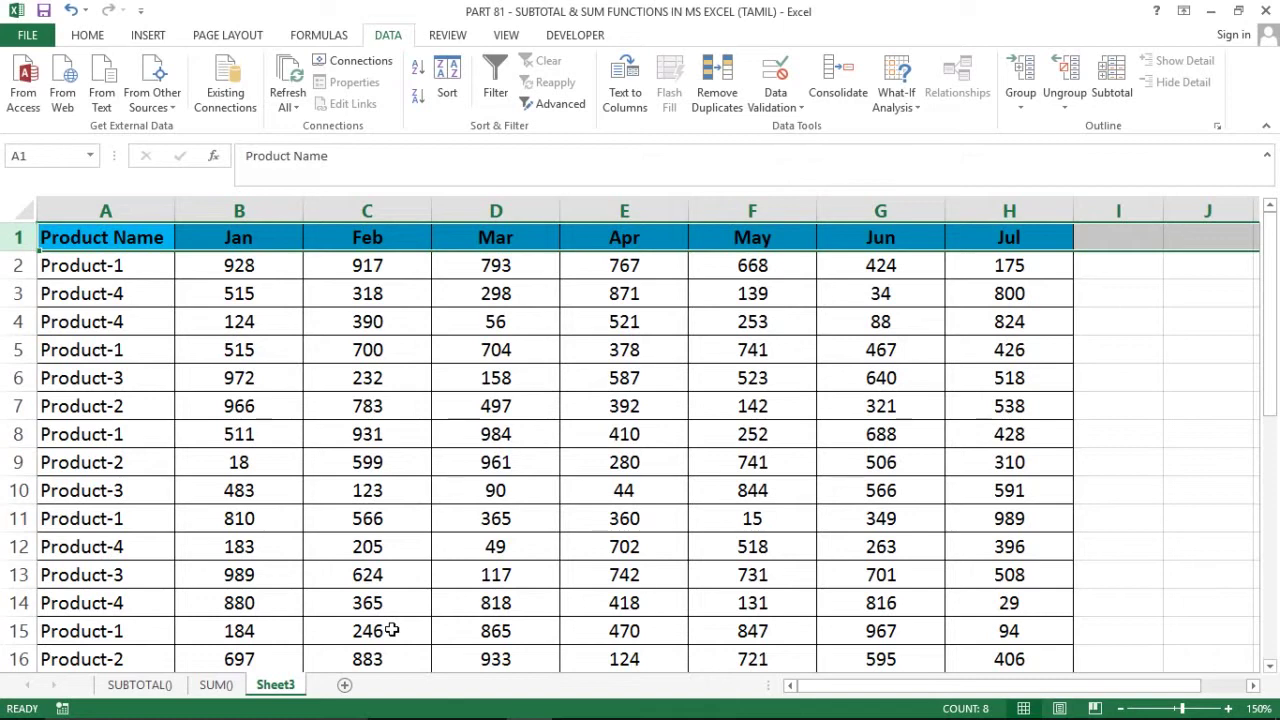
key("ctrl+plus")
Enter the formula =SUBTOTAL(9,B3:B34) in B1, above the Jan header.
key("Right")
key("Left")
key("Right")
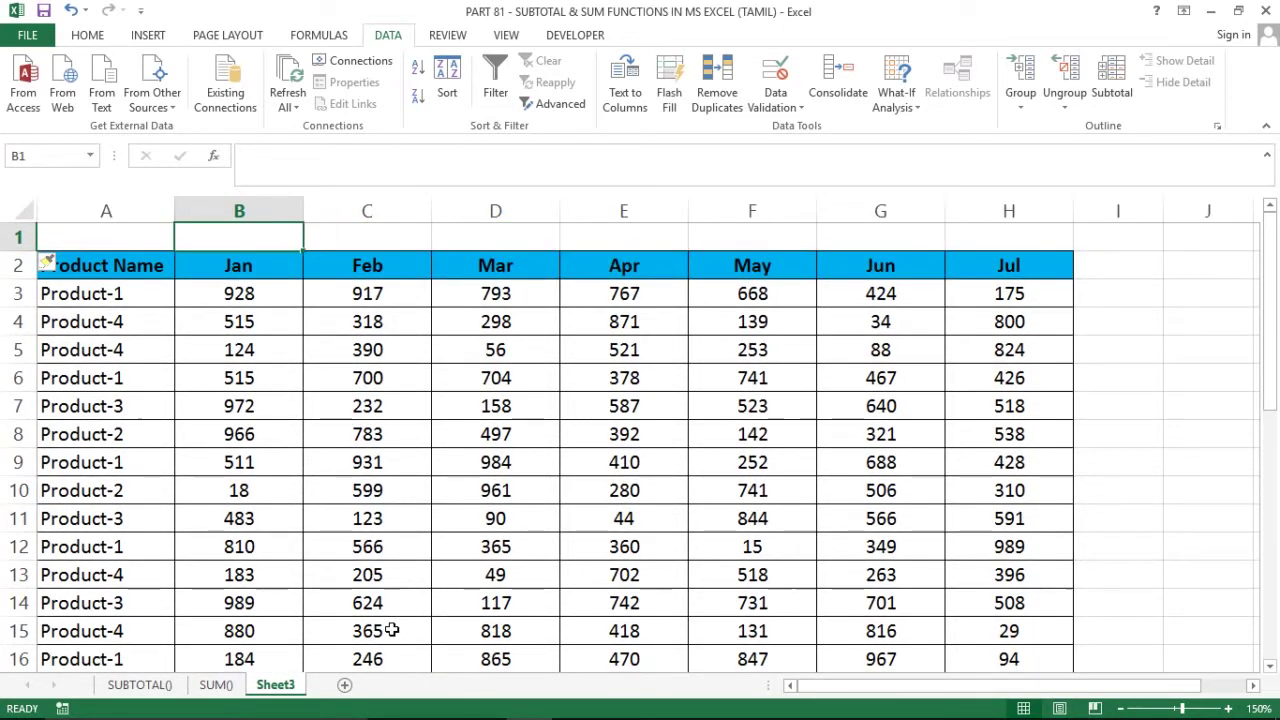
type("=subto")
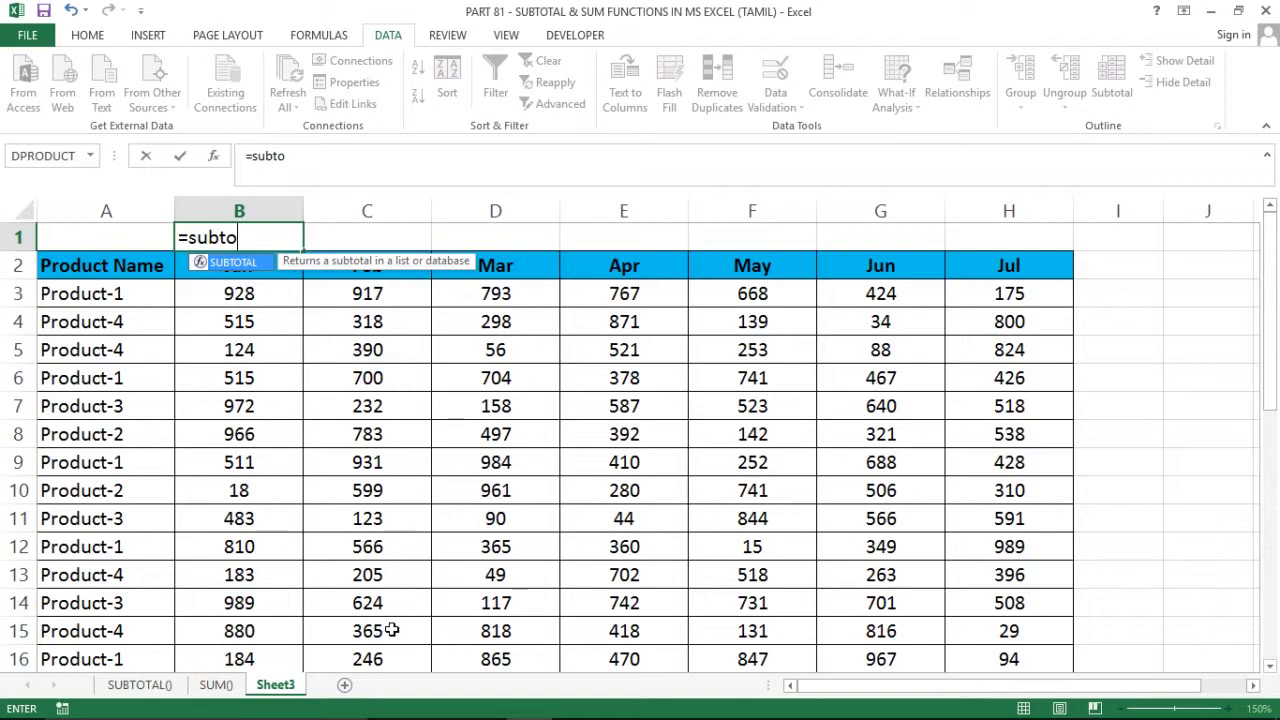
key("Tab")
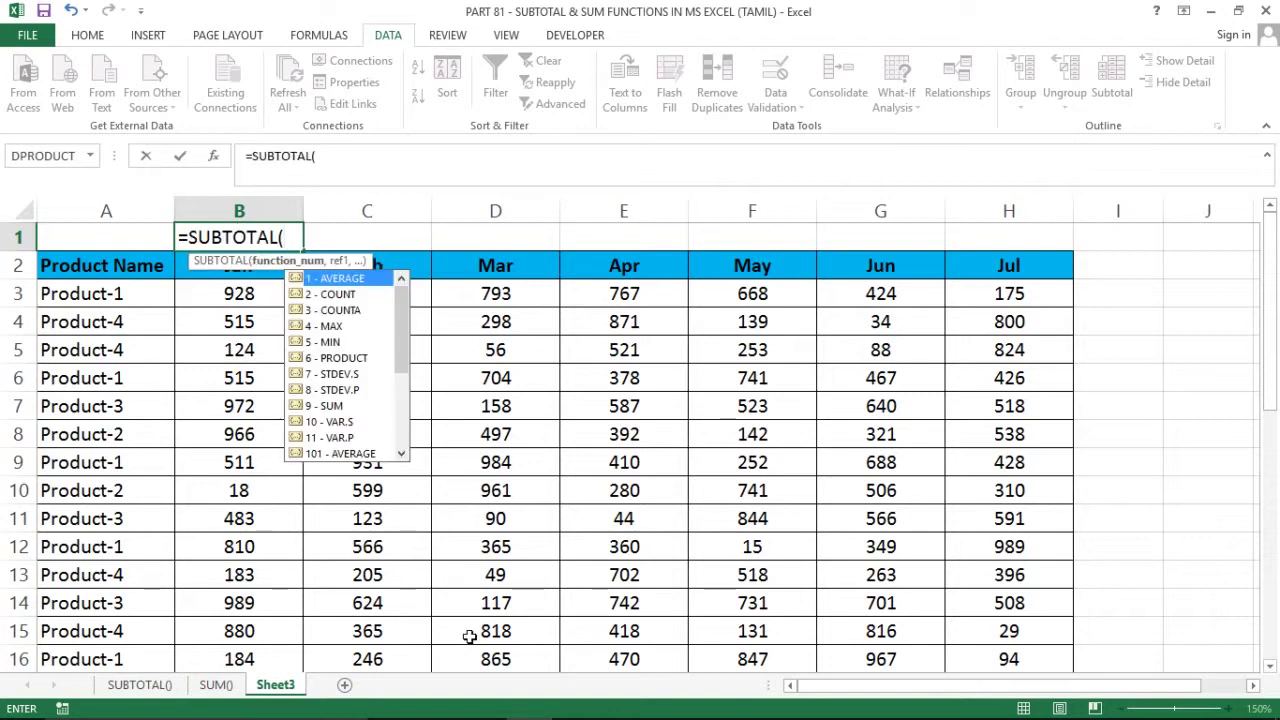
type("9")
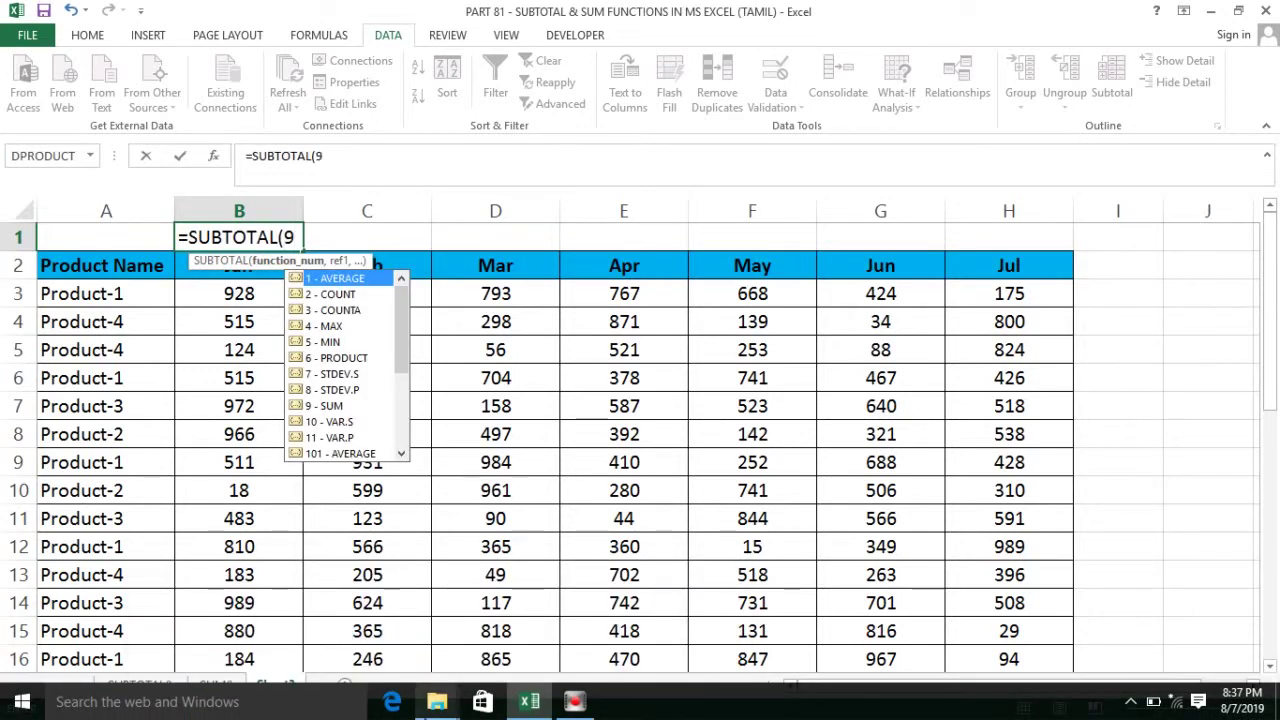
type(",")
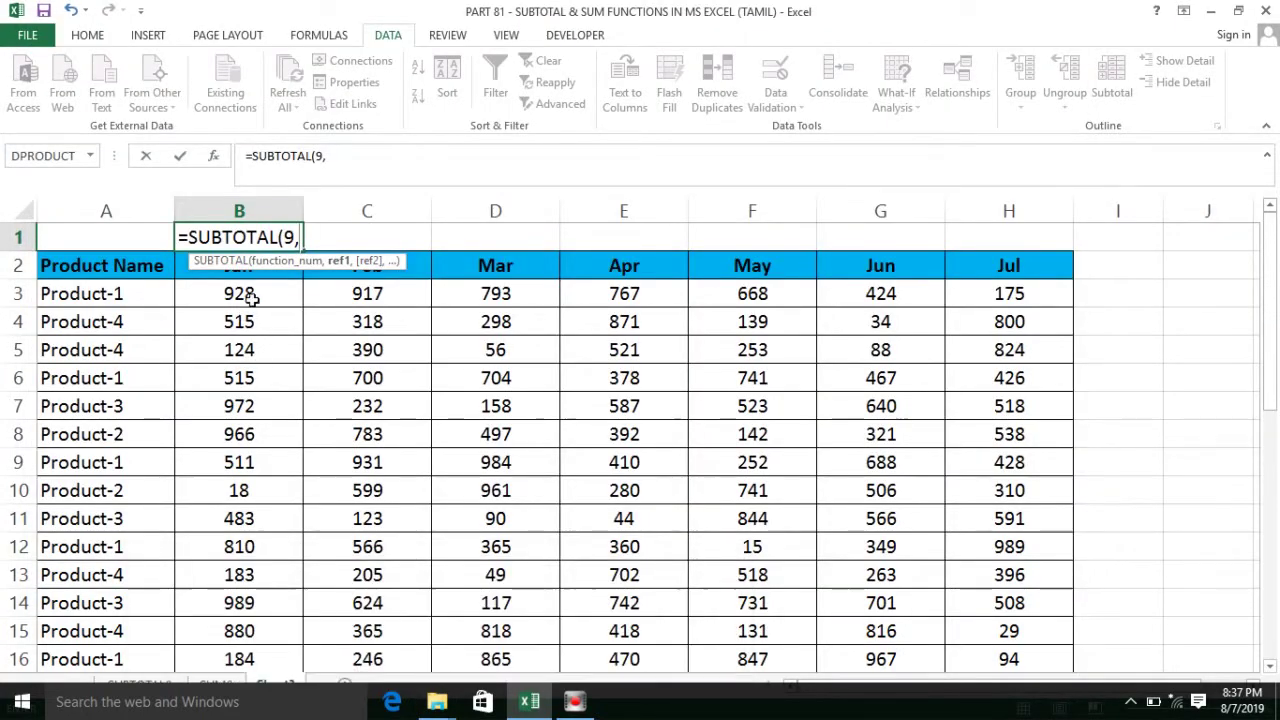
left_click(250, 297)
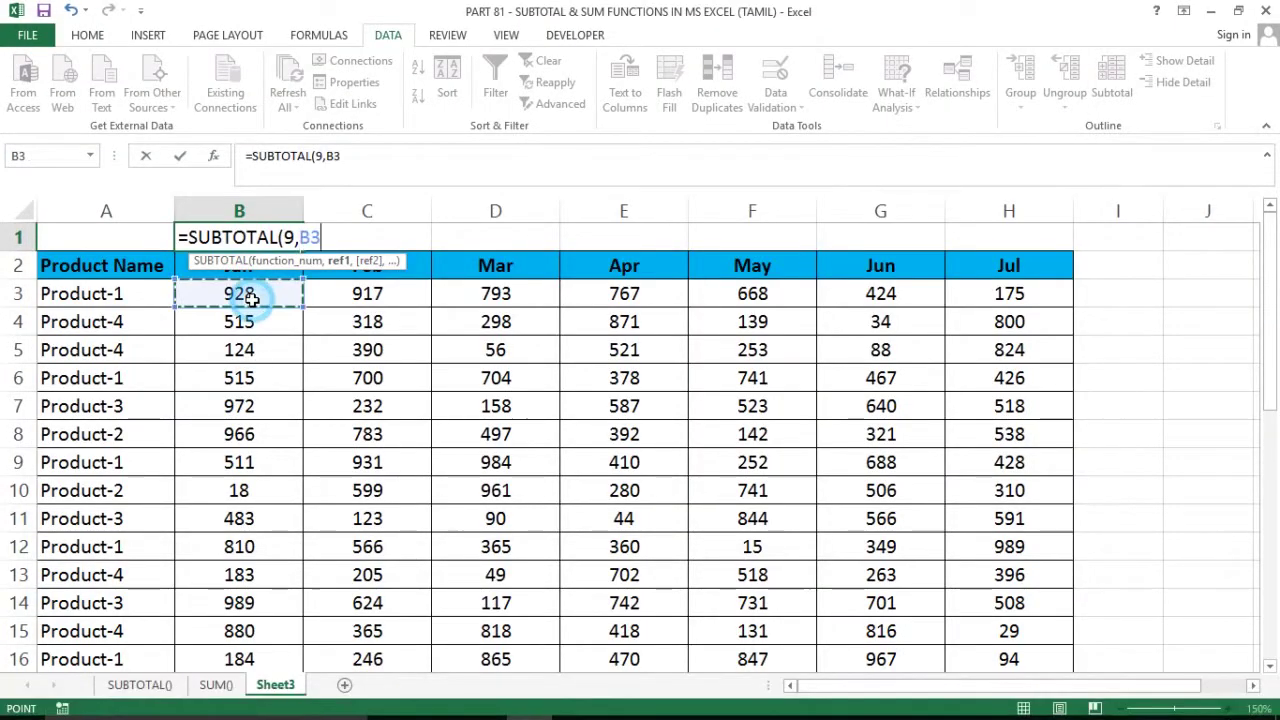
key("ctrl+shift+Down")
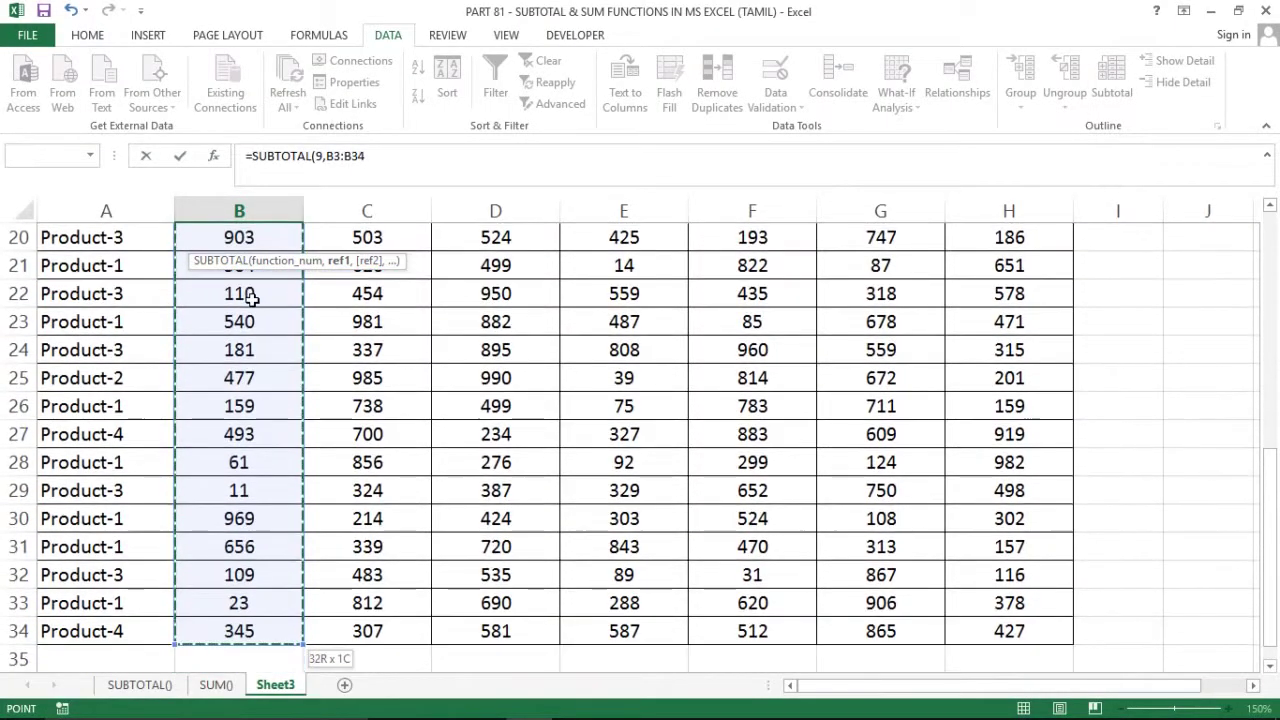
key("Return")
key("Up")
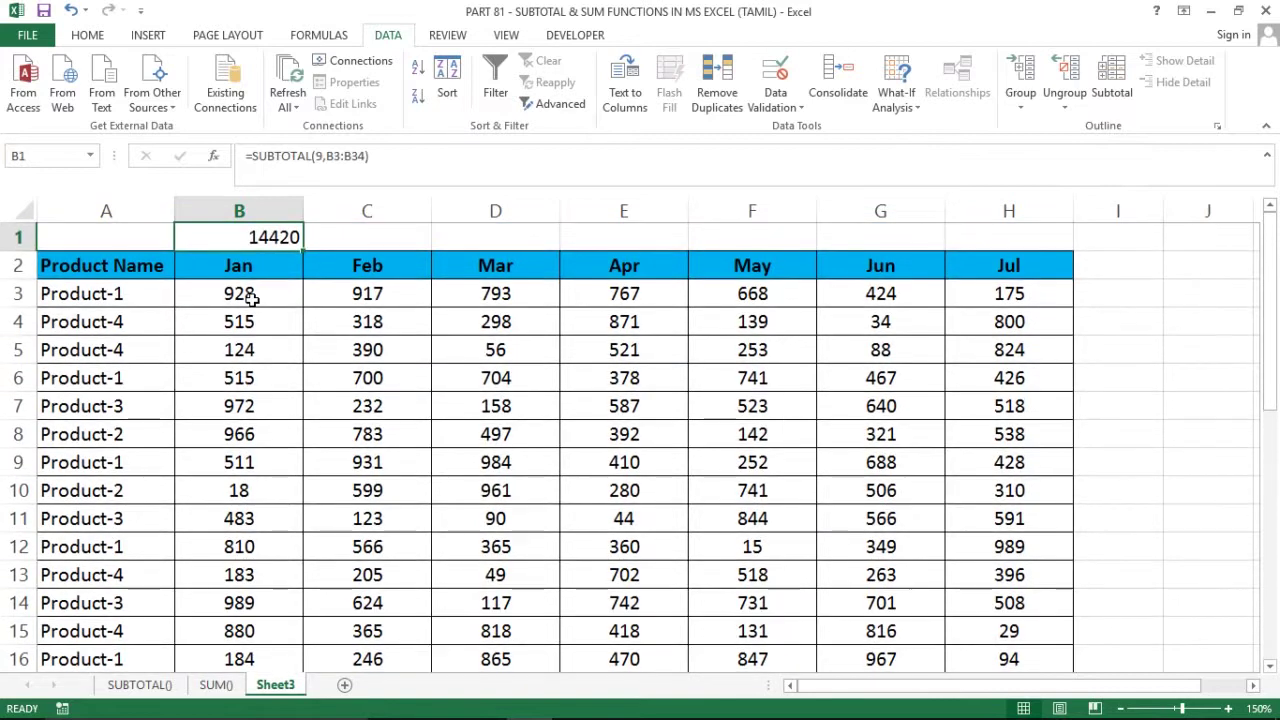
Copy the SUBTOTAL formula from B1 to C1:H1 for Feb through Jul.
key("ctrl+c")
key("Right")
key("shift+Right")
key("shift+Right")
key("shift+Right")
key("shift+Right")
key("shift+Right")
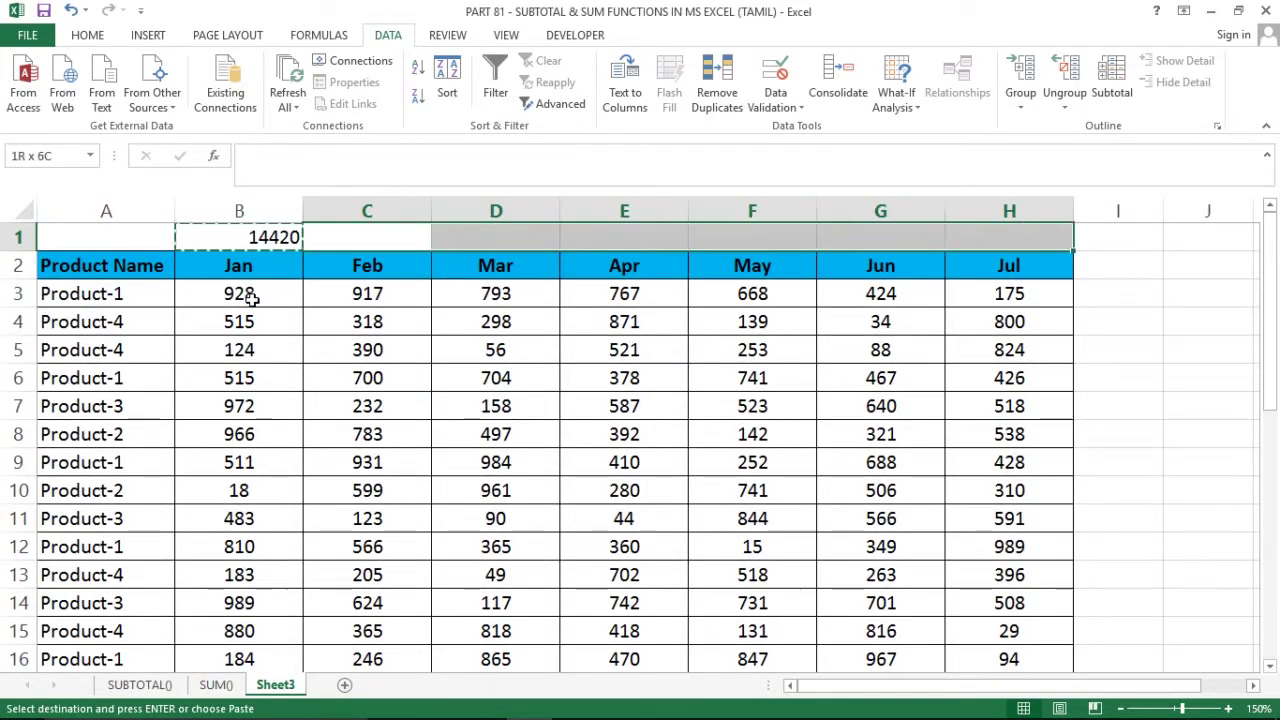
key("ctrl+v")
key("Left")
key("Right")
key("Left")
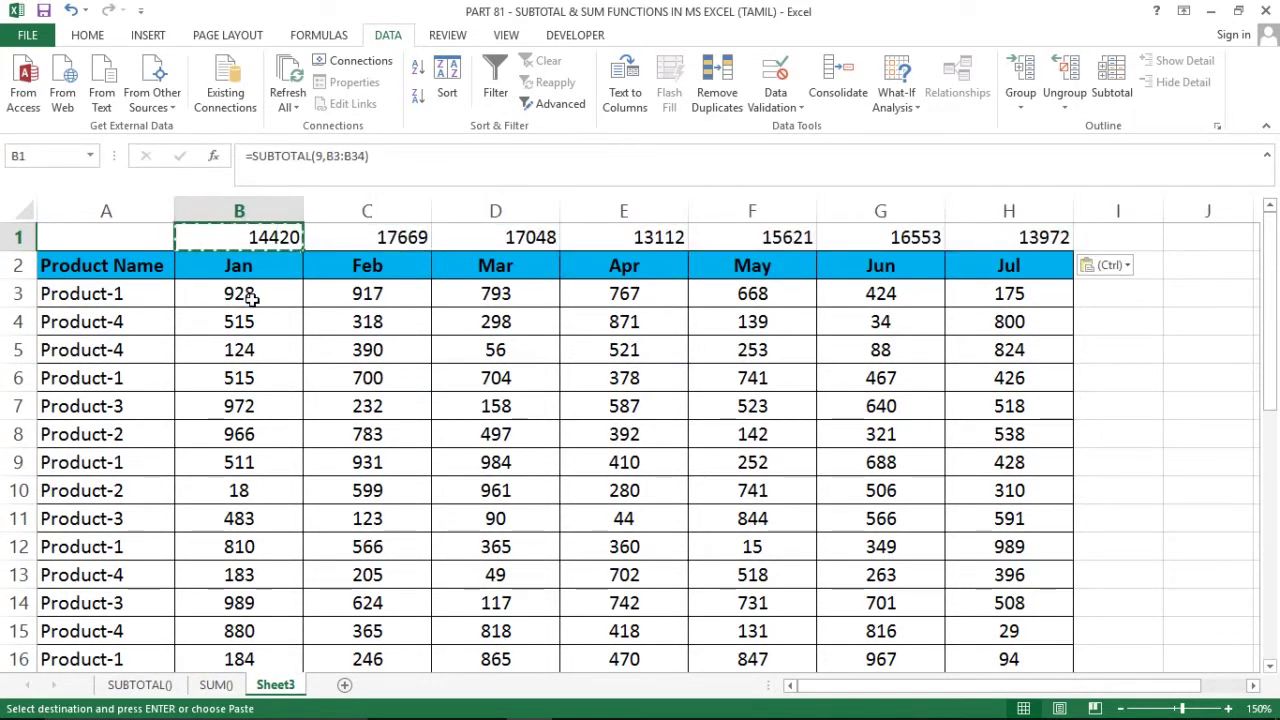
Format the totals in B1:H1 with bold text, light gold fill, centered alignment and borders.
key("ctrl+shift+Right")
key("Escape")
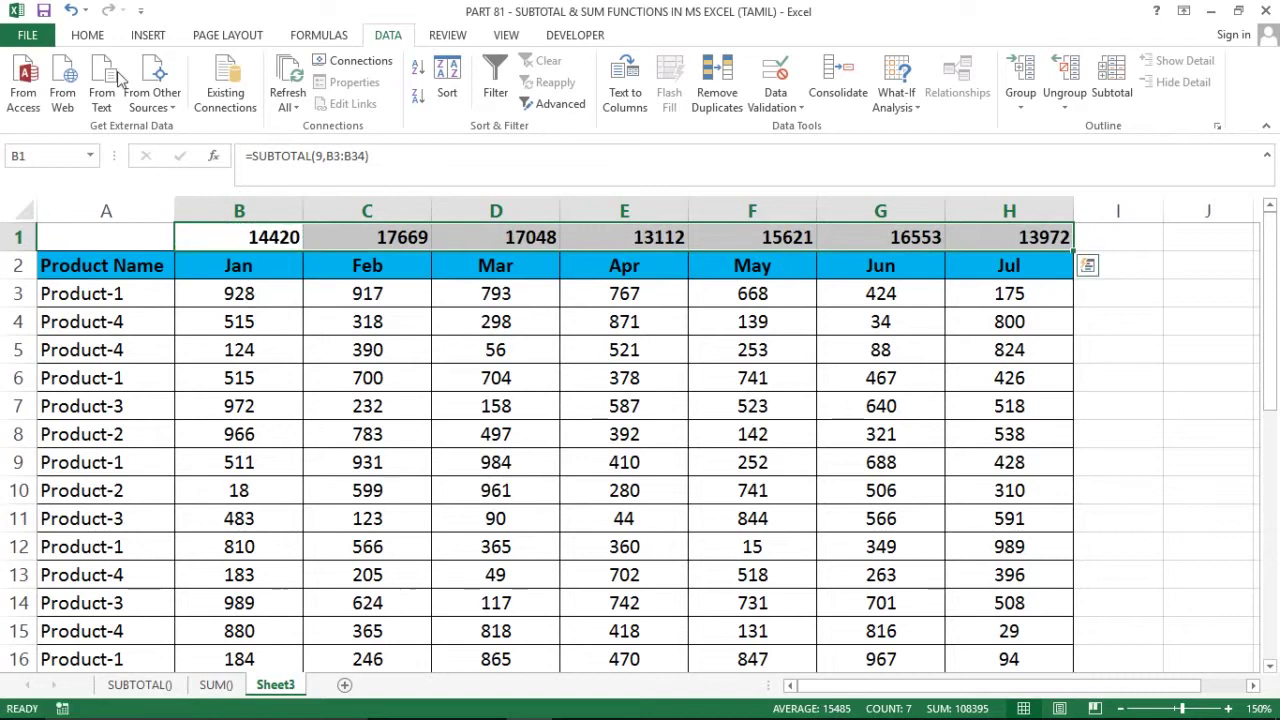
left_click(86, 34)
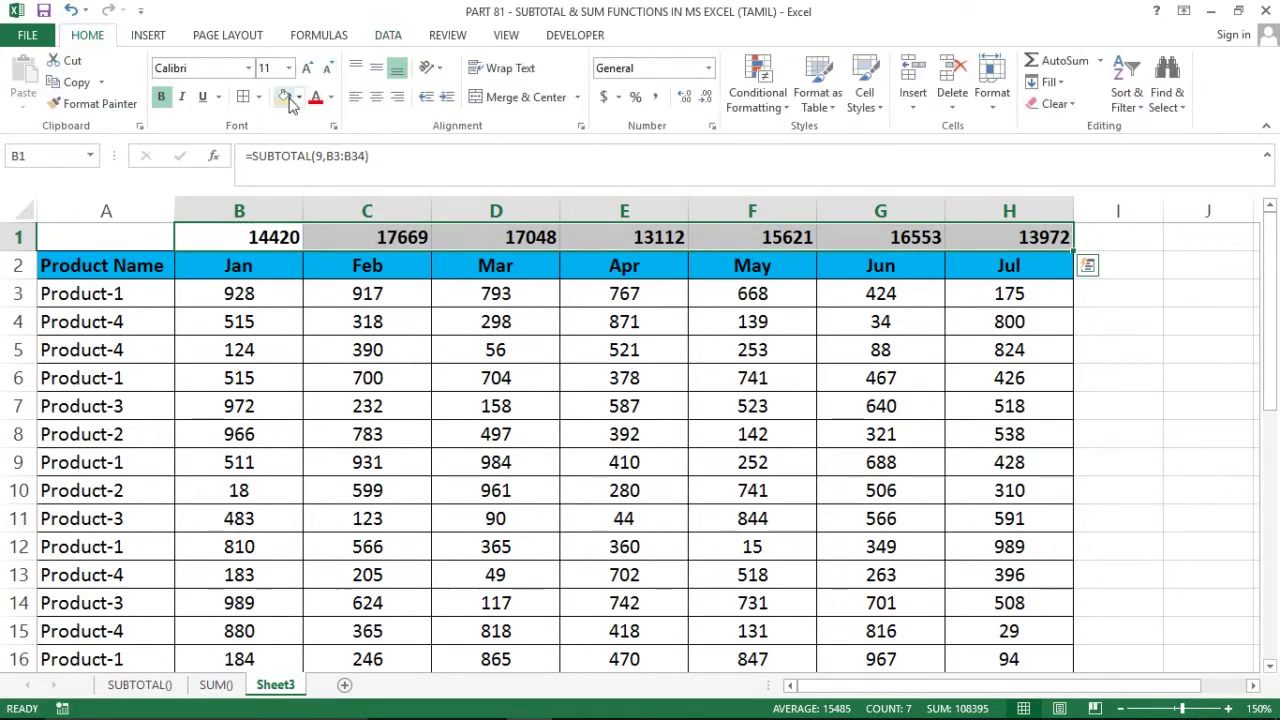
left_click(286, 96)
left_click(376, 96)
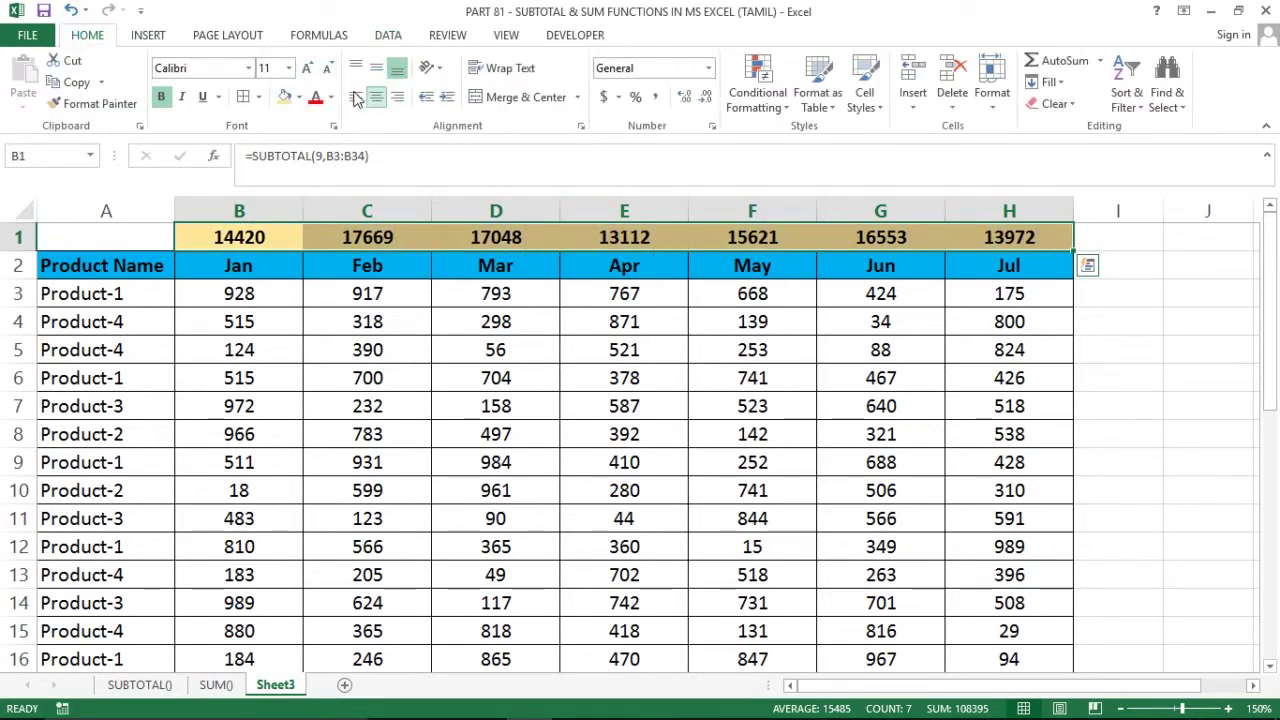
left_click(242, 96)
left_click(149, 233)
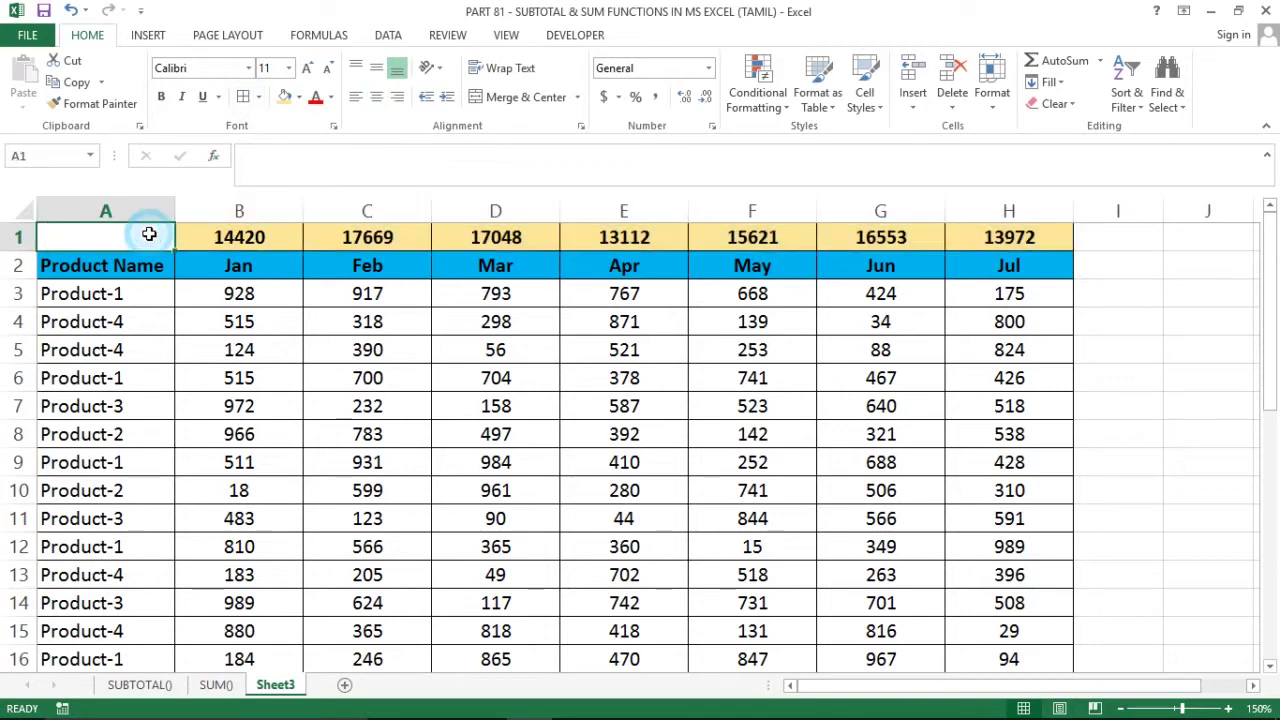
Enter the label "Total" in A1 and make it bold.
type("Total")
key("Return")
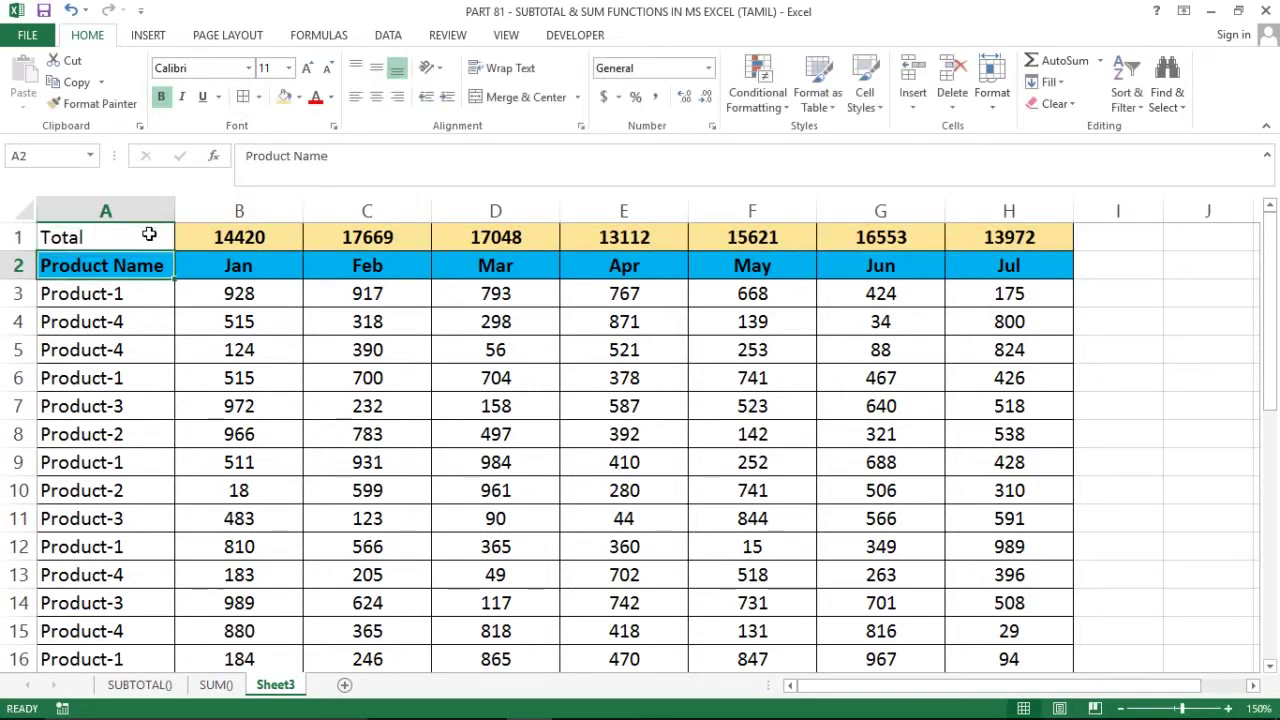
left_click(149, 233)
key("ctrl+b")
key("Right")
key("Right")
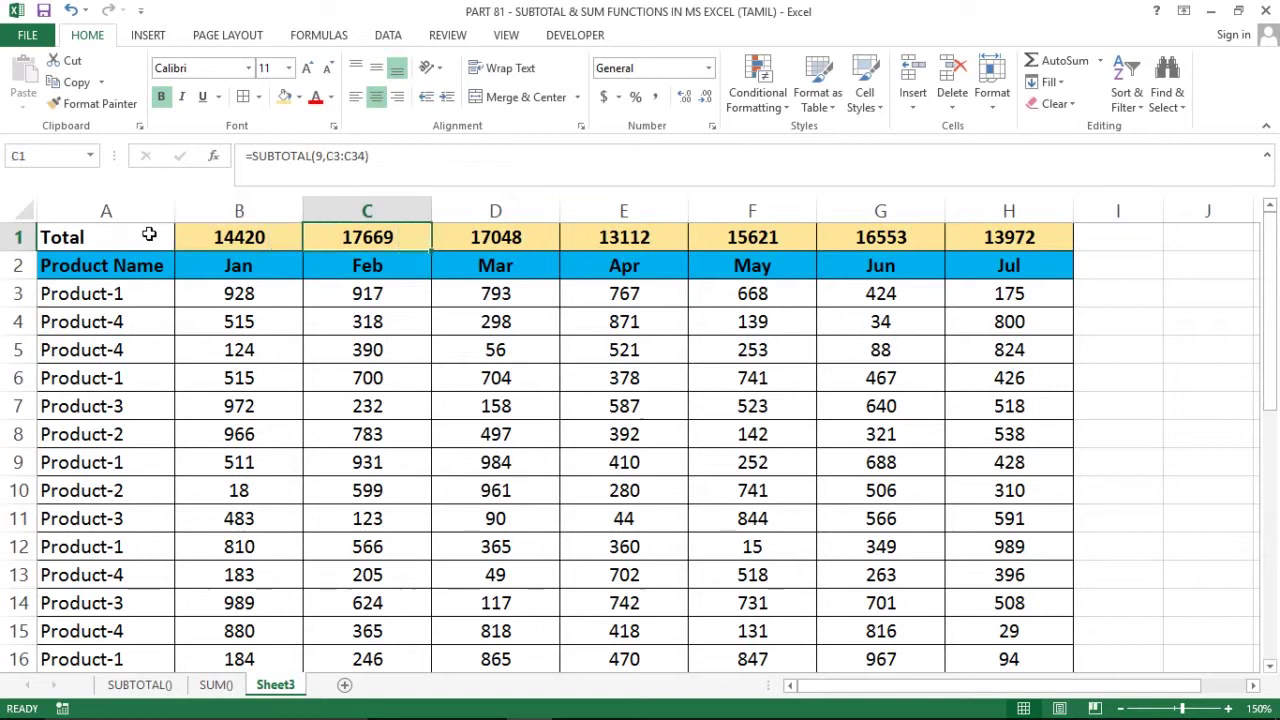
Turn on filtering for the table's header row in row 2.
key("Left")
key("Down")
key("shift+space")
key("ctrl+shift+l")
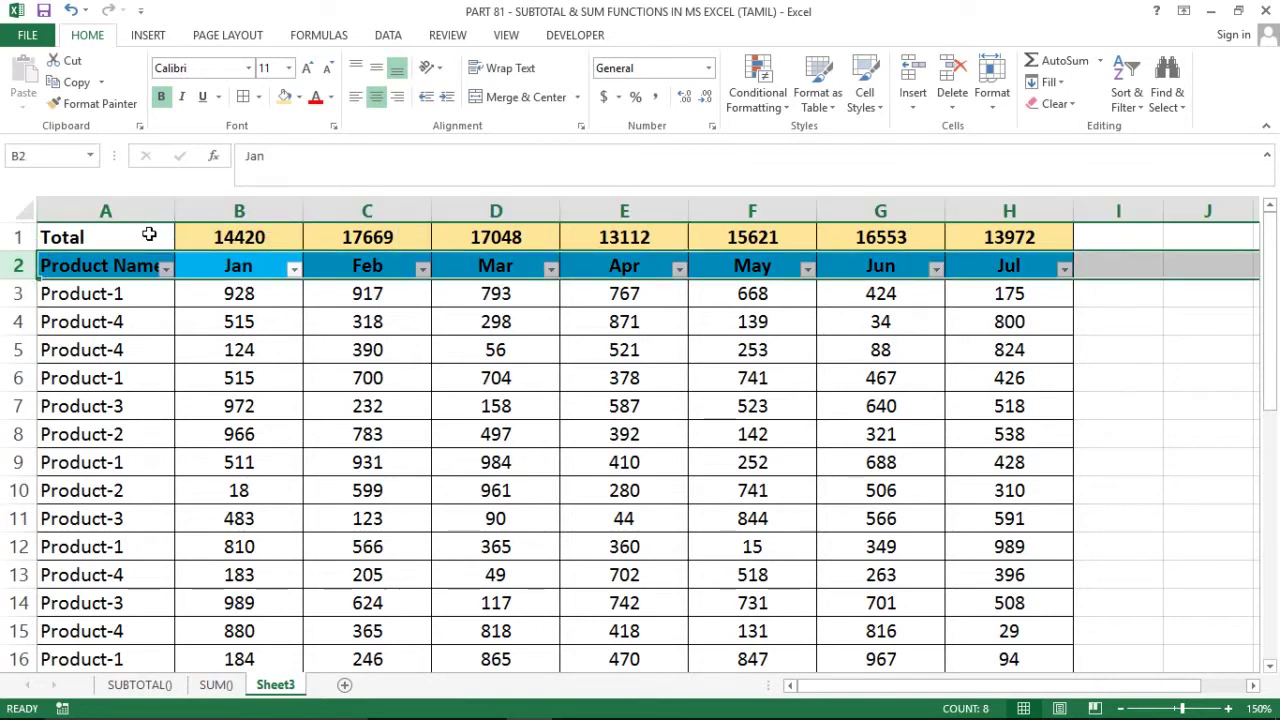
Filter the Product Name column so that only Product-3 is shown.
key("Left")
key("alt+Down")
key("Tab")
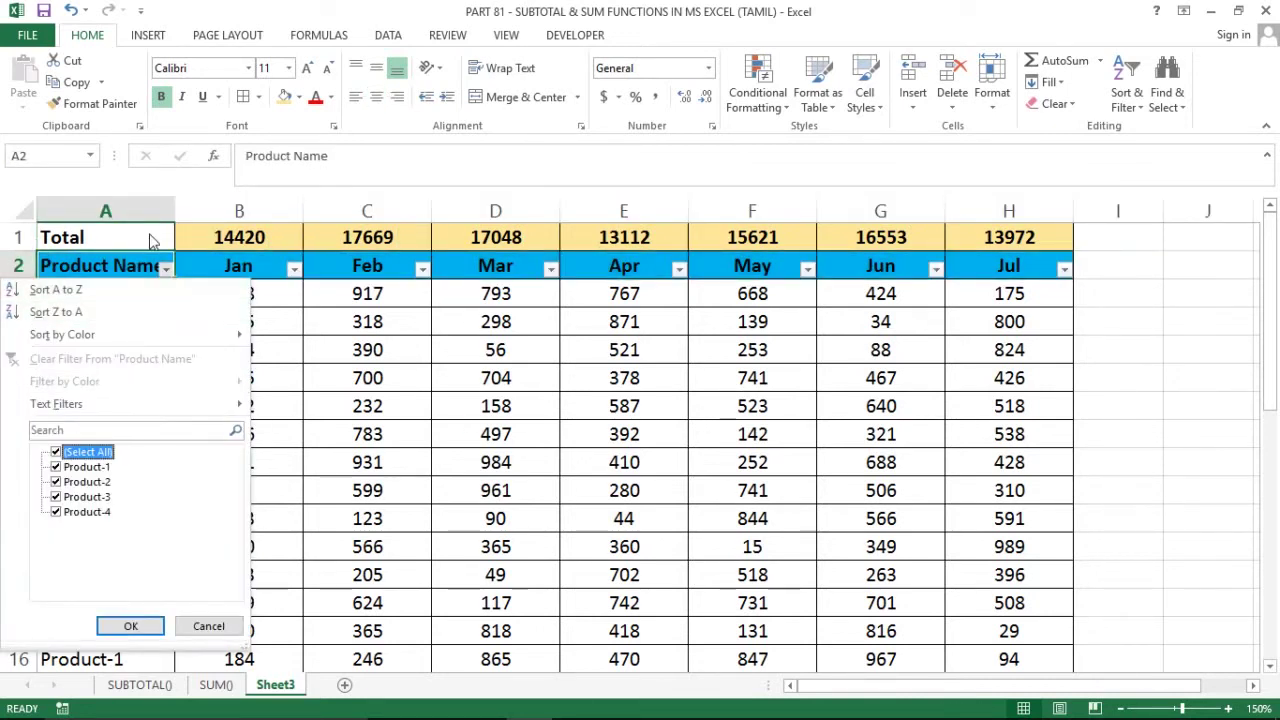
key("space")
key("Down")
key("Down")
key("Down")
key("space")
key("Return")
key("Right")
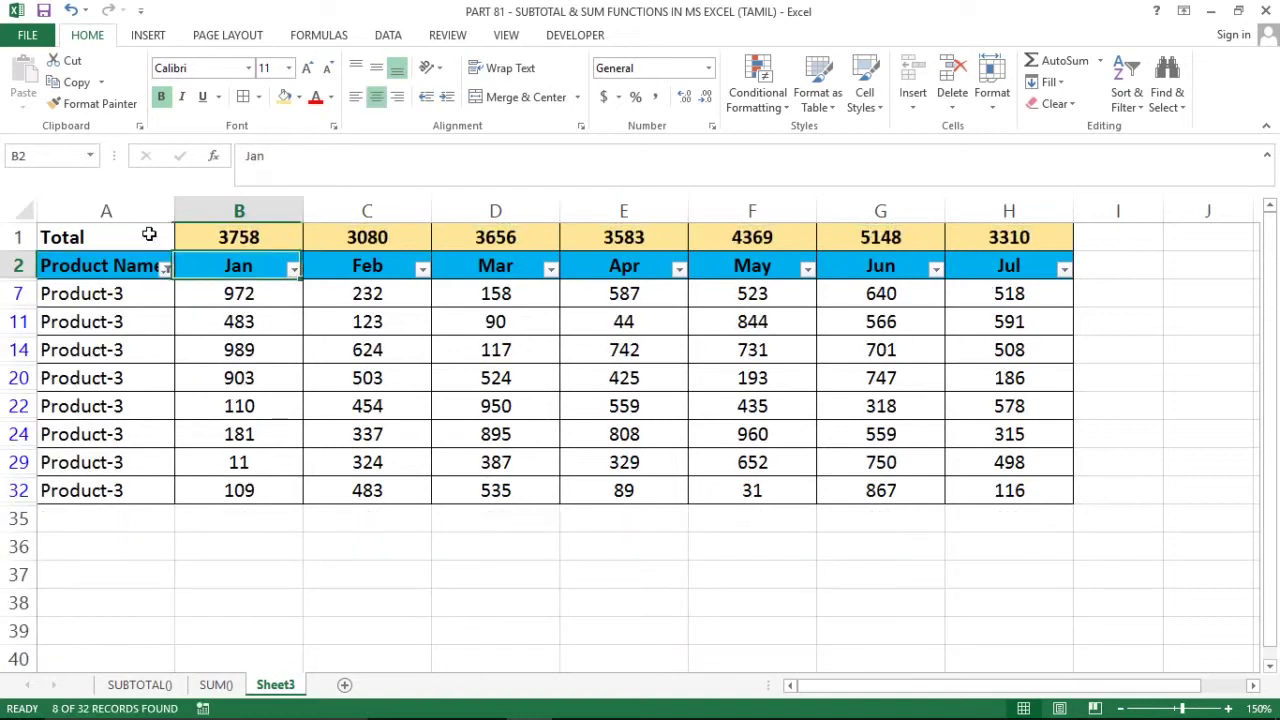
Select the filtered Jan and Feb values in turn and compare their sums with the SUBTOTAL results in B1 and C1.
key("Down")
key("ctrl+shift+Down")
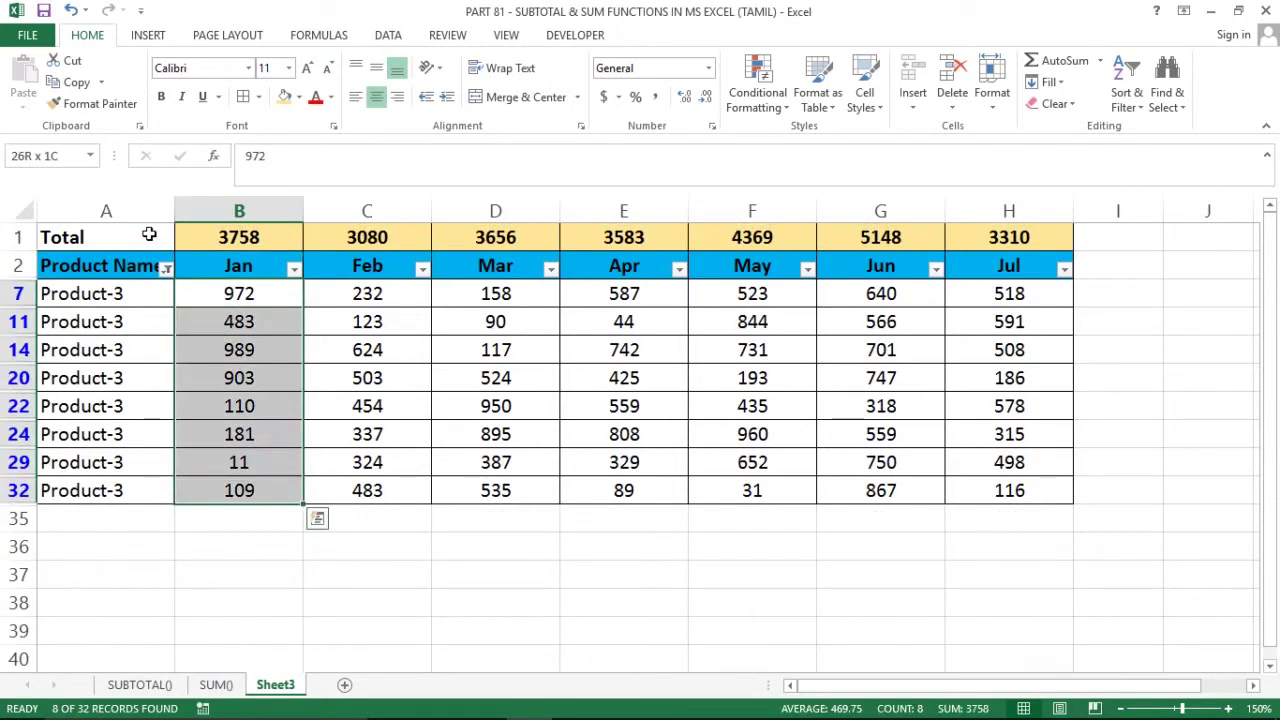
left_click(149, 234)
key("Right")
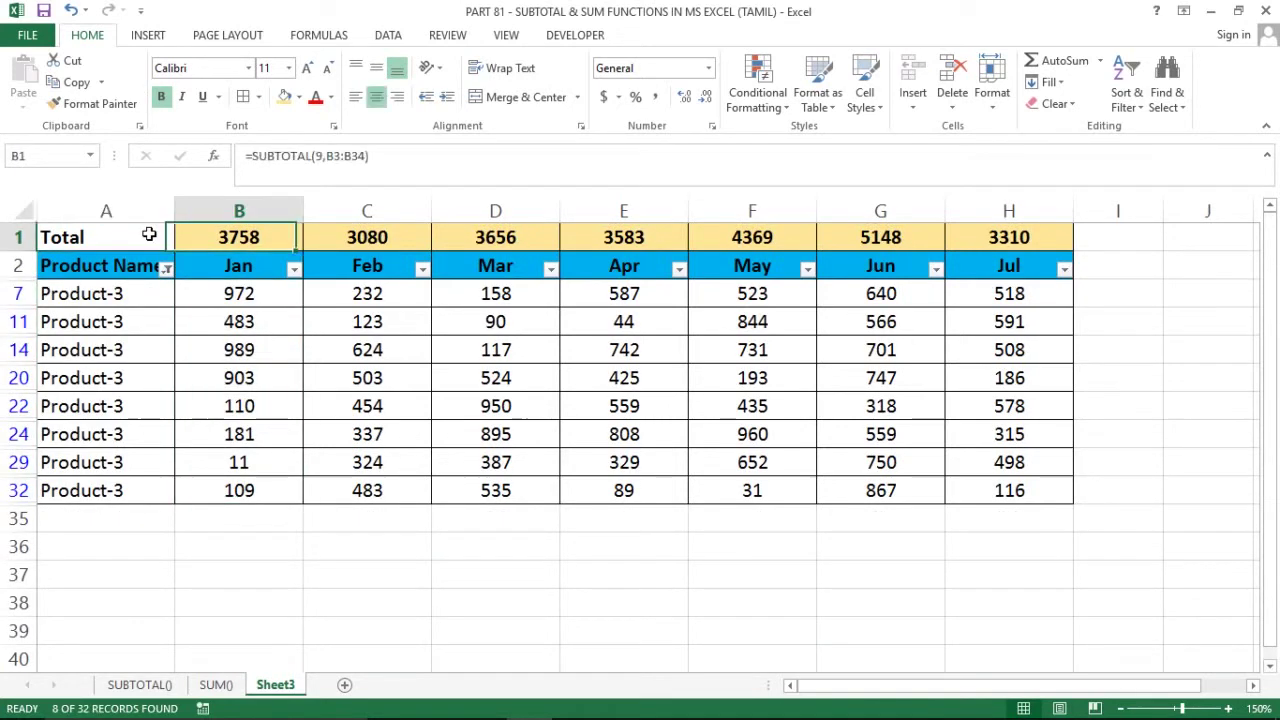
key("Left")
key("Down")
key("Down")
key("Right")
key("ctrl+shift+Down")
key("Right")
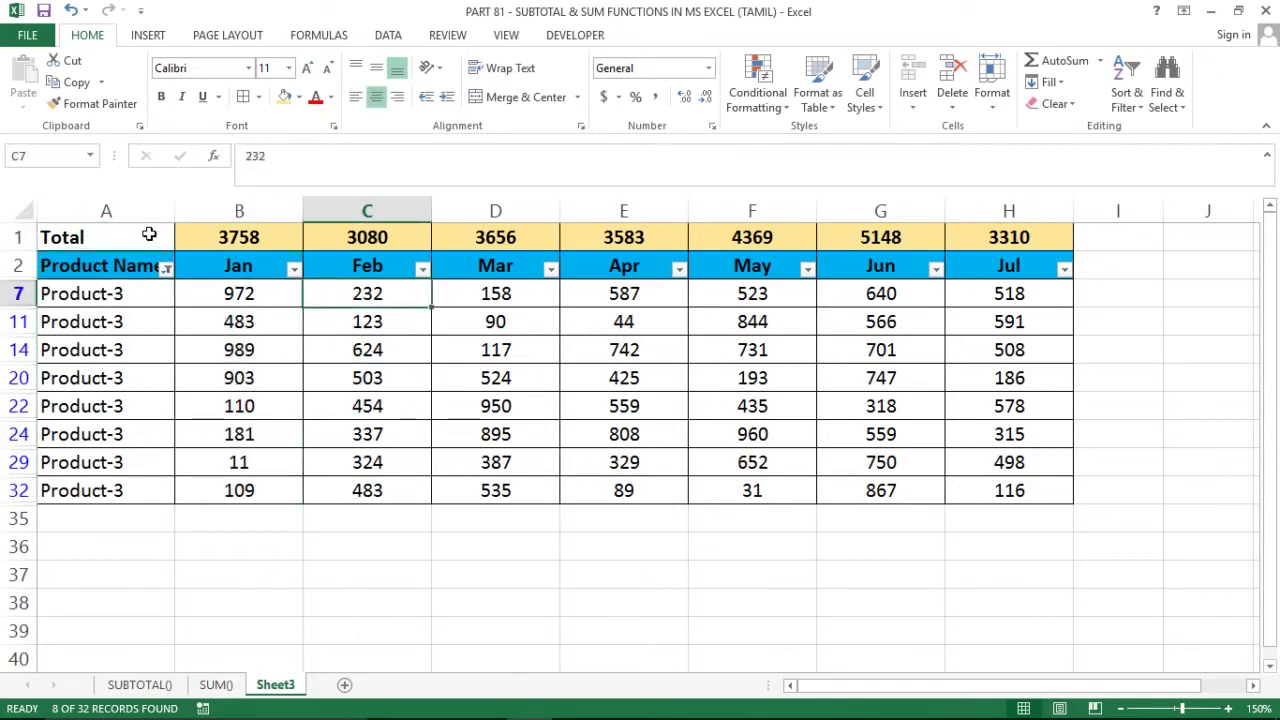
key("ctrl+shift+Down")
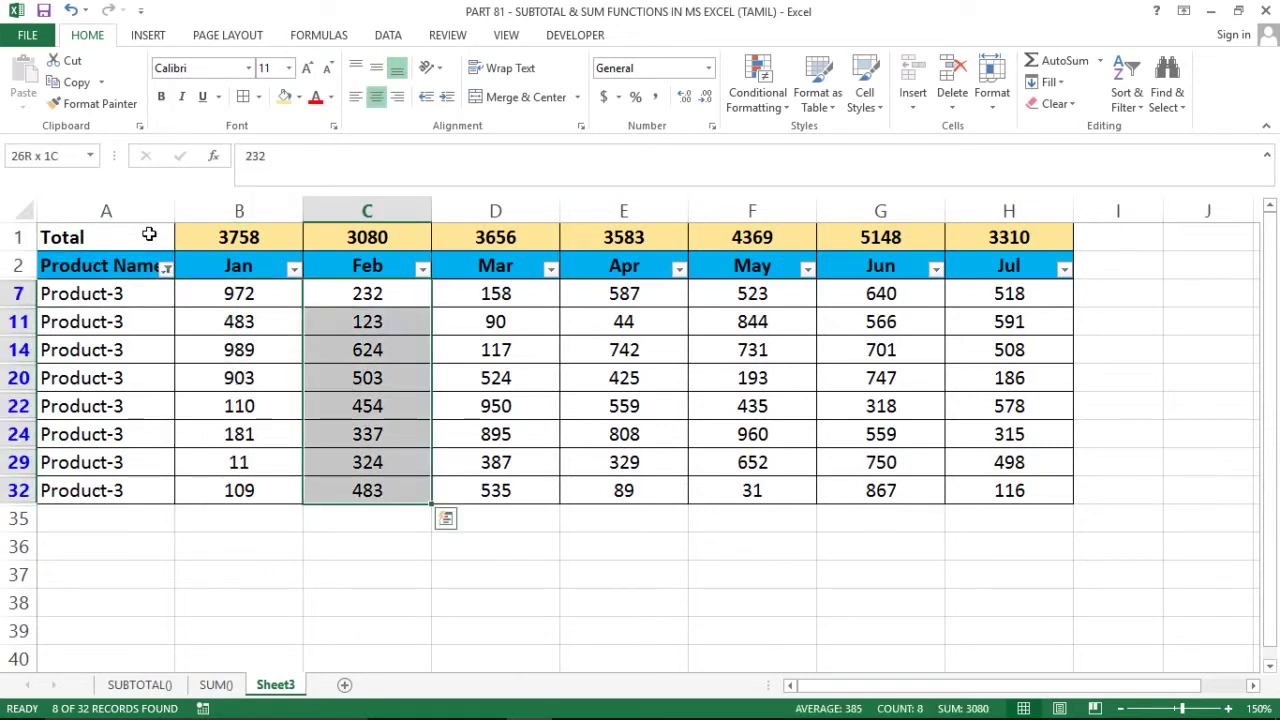
key("ctrl+Up")
key("Down")
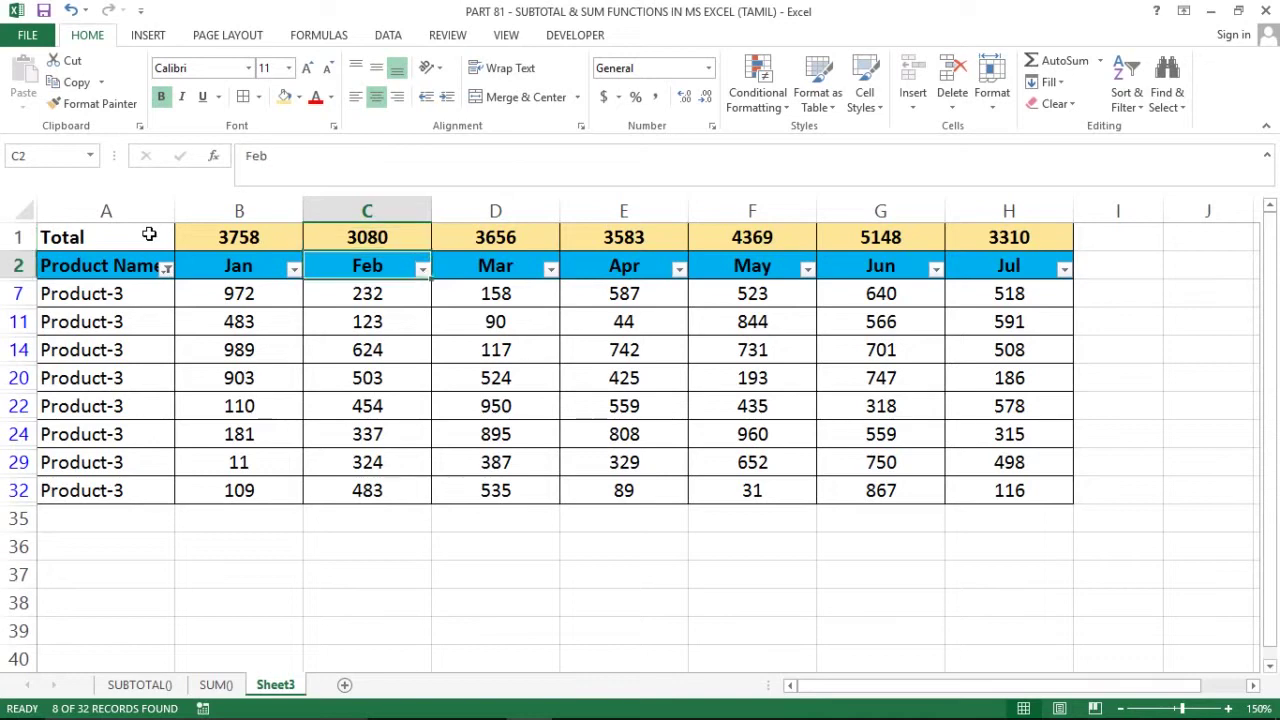
key("Up")
key("Left")
key("Left")
key("Down")
key("Right")
key("Left")
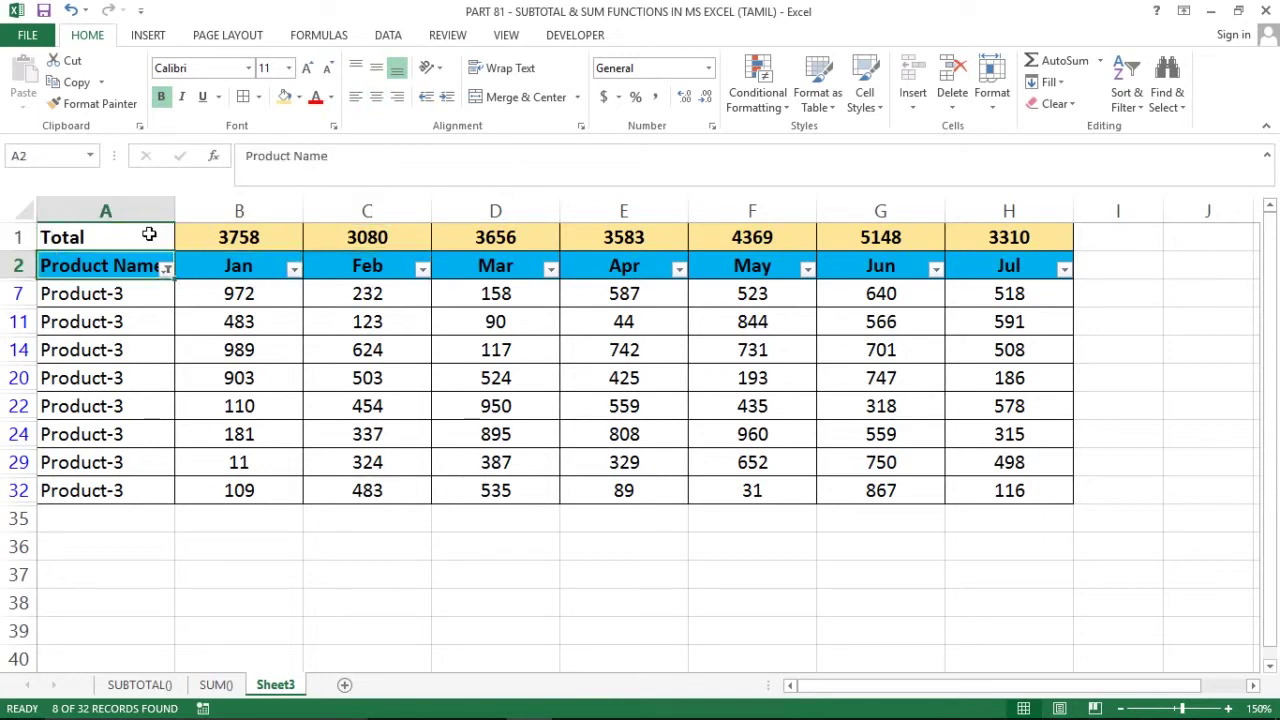
key("Up")
key("Right")
key("Down")
key("Up")
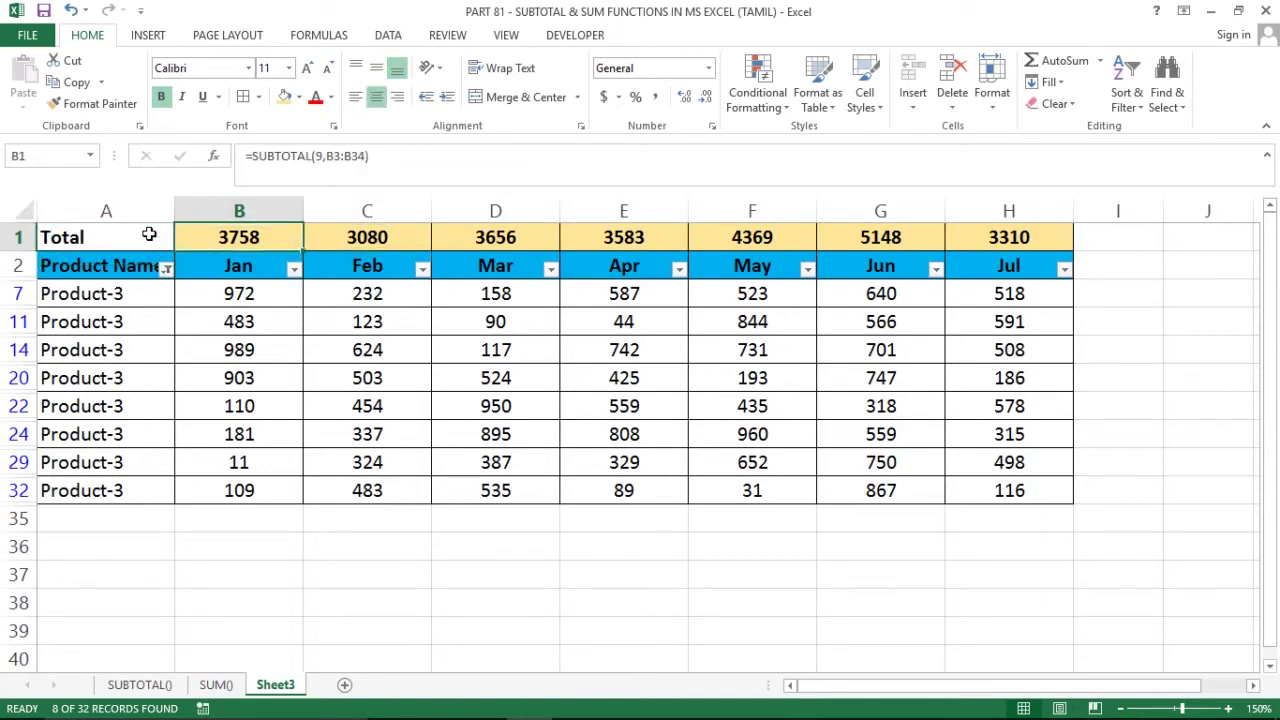
Remove the filter from the table and compare the sum of all Jan values with the total in B1.
key("alt+a")
key("t")
key("Down")
key("Down")
key("ctrl+shift+Down")
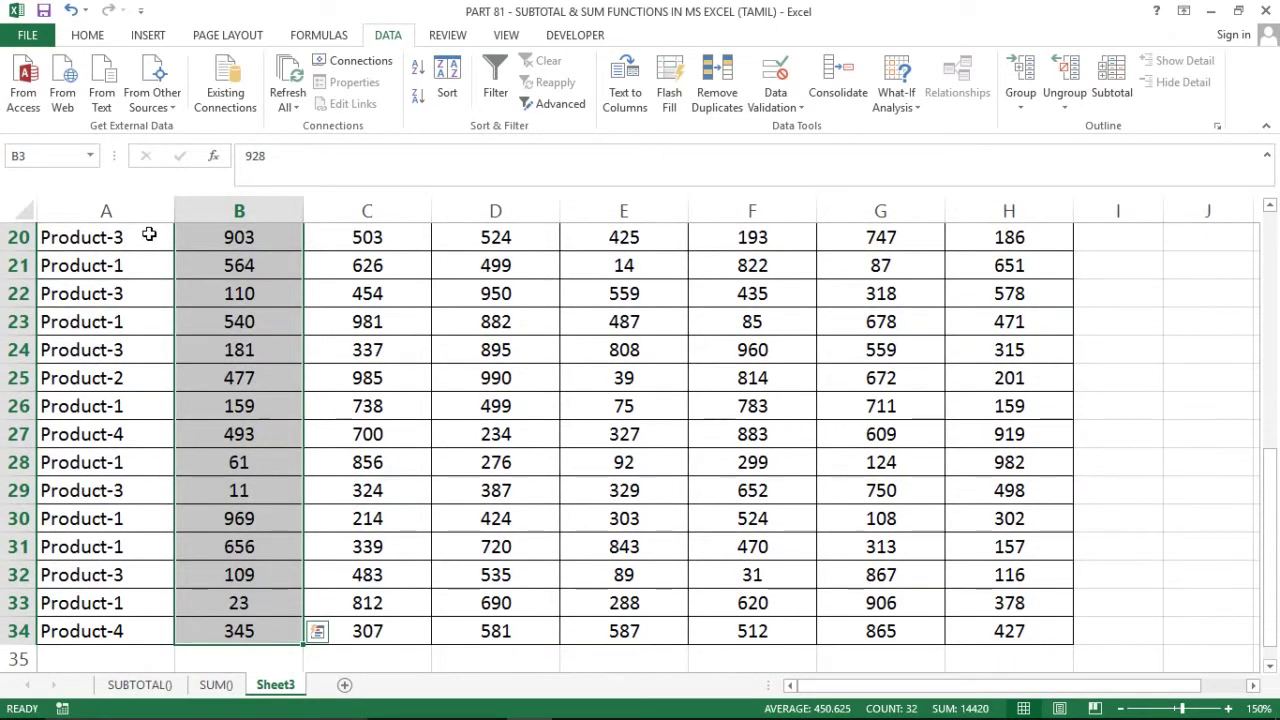
key("ctrl+Up")
key("Right")
key("Left")
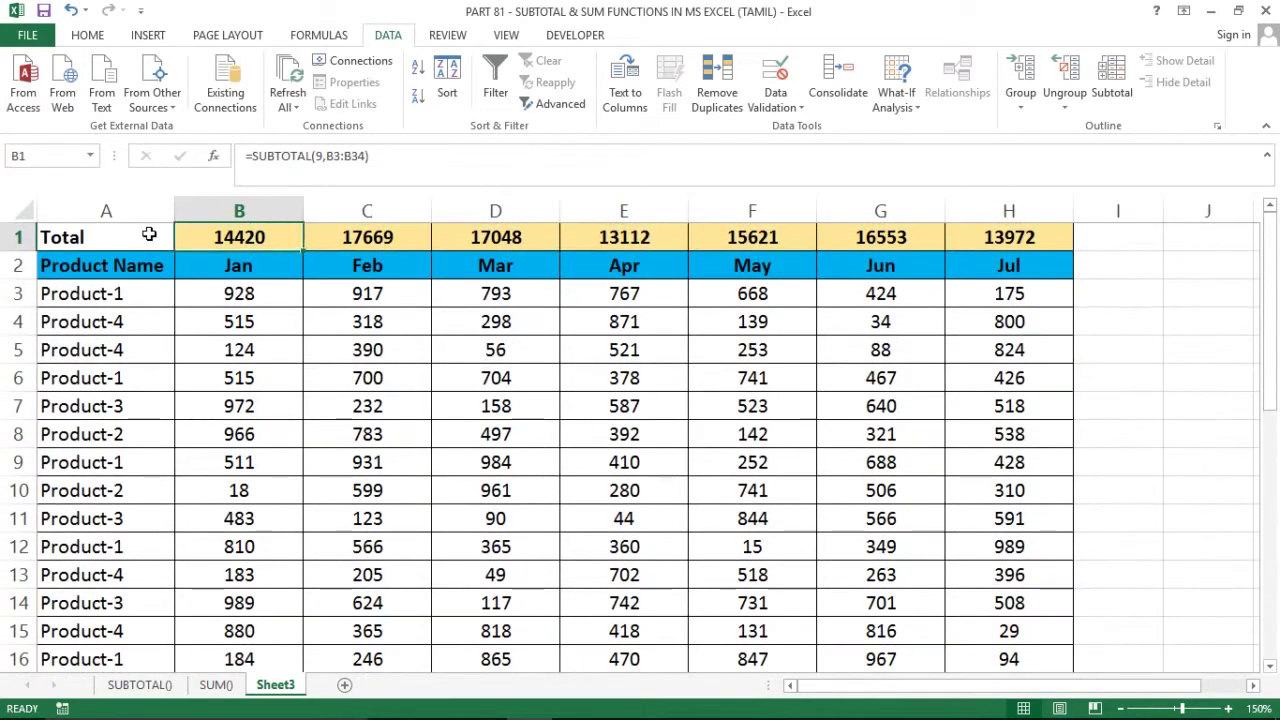
key("Down")
key("Left")
key("Right")
key("Up")
key("ctrl+shift+Right")
key("Right")
key("Left")
key("Down")
key("Up")
key("Down")
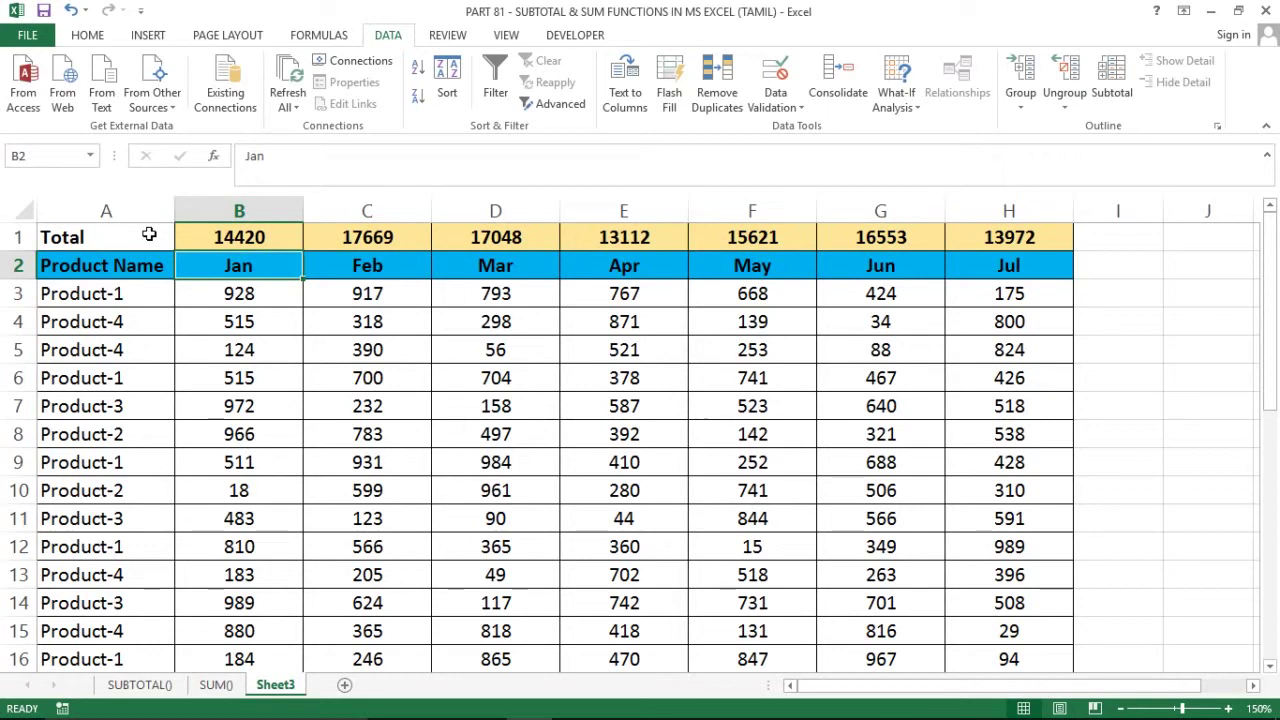
left_click(510, 265)
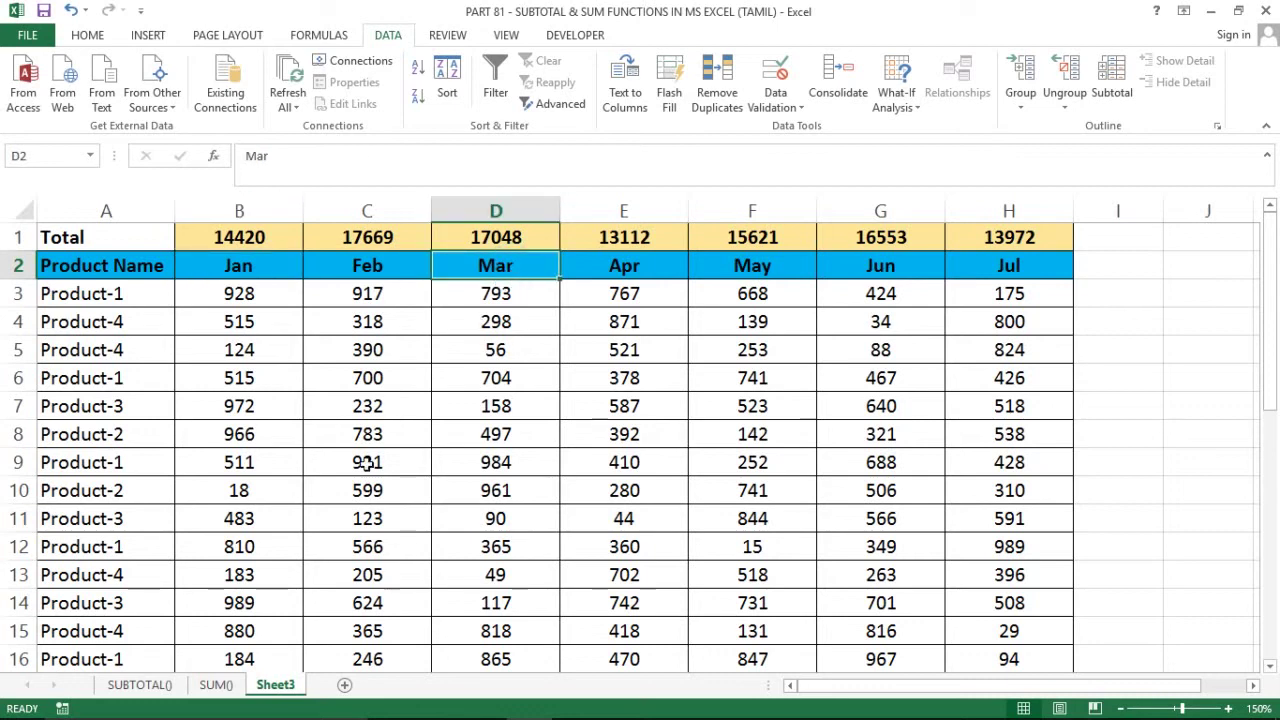
View the totals row on the SUM() sheet and on the SUBTOTAL() sheet, ending on the latter's Total label in A1.
left_click(215, 684)
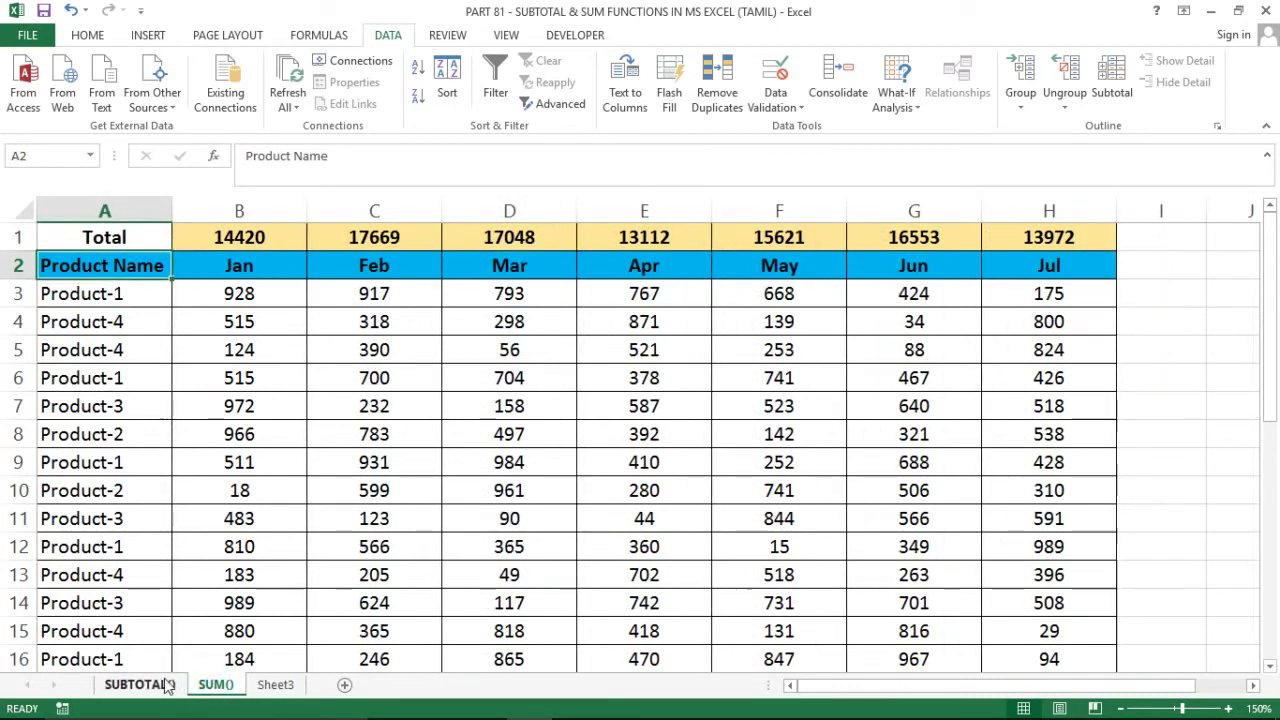
left_click(163, 684)
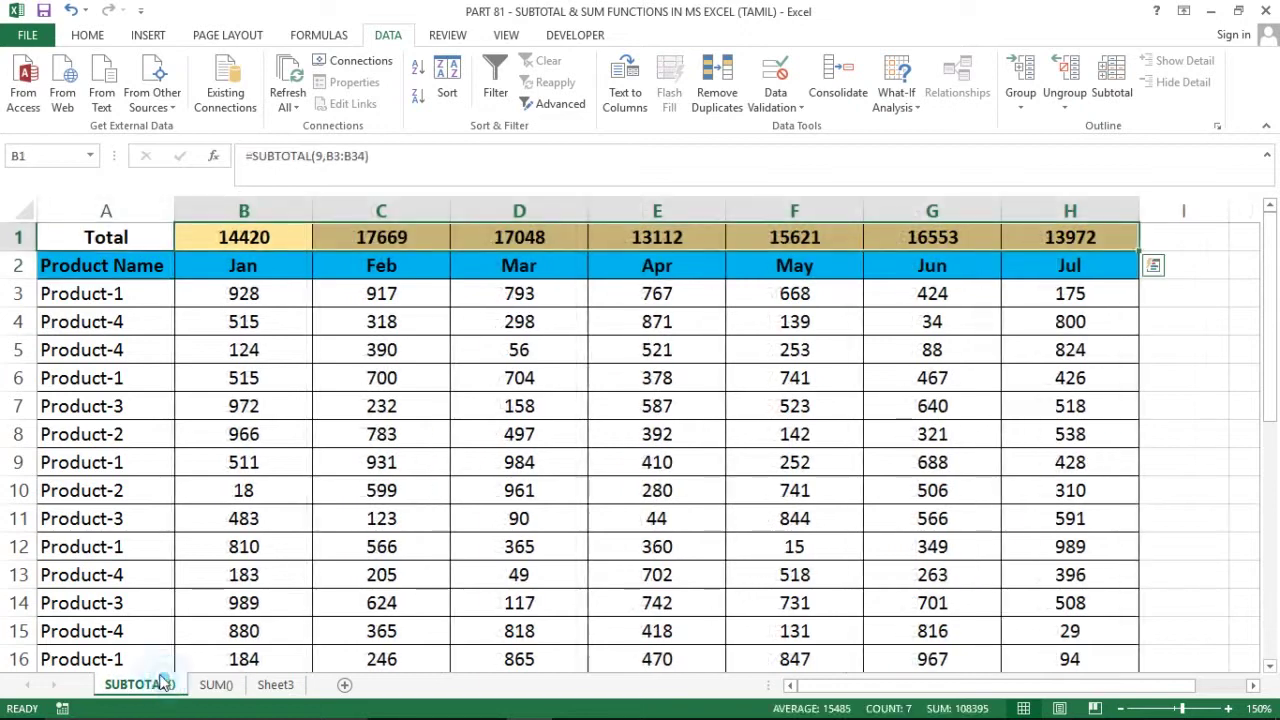
left_click(145, 238)
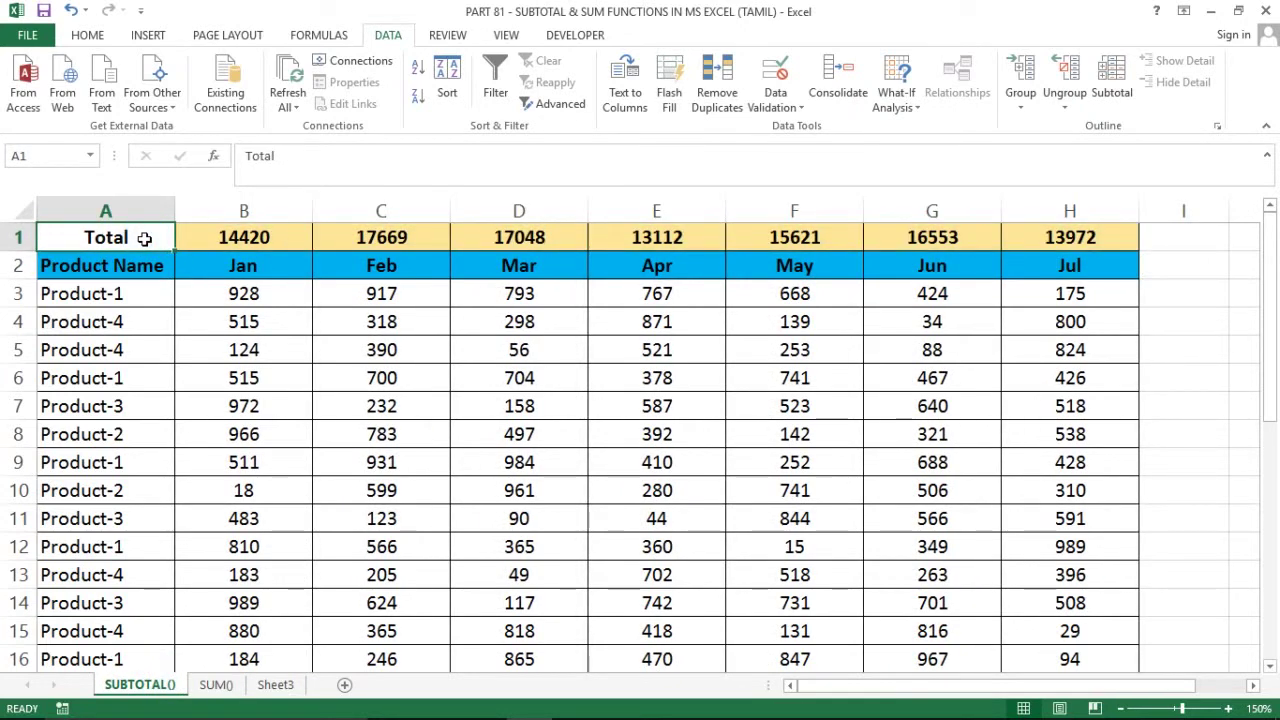